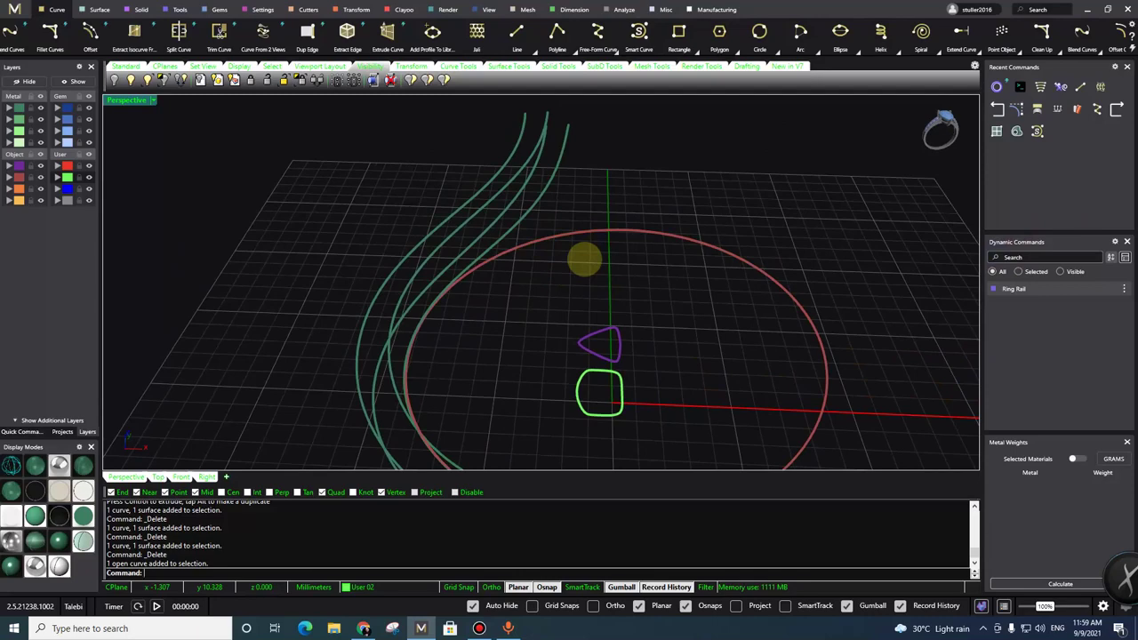
# Step: Examine the four shank rails, the ring circle and the two small profile curves from several angles
pyautogui.moveTo(617, 241); pyautogui.dragTo(635, 286, button='right')
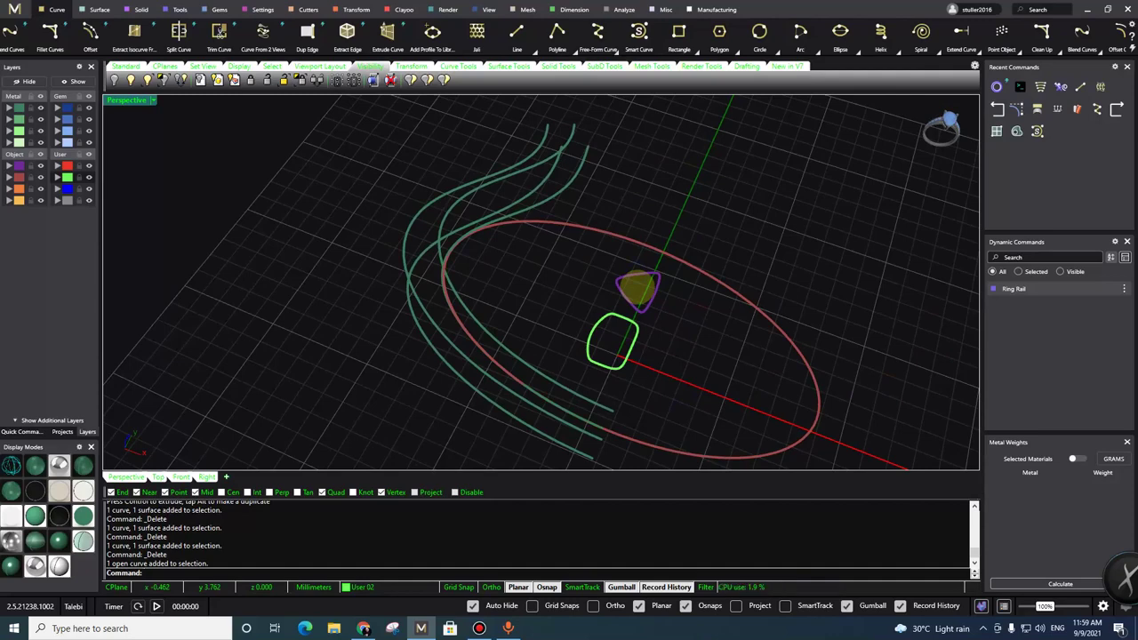
pyautogui.moveTo(636, 286); pyautogui.dragTo(406, 213, button='right')
pyautogui.moveTo(495, 229); pyautogui.dragTo(513, 246, button='right')
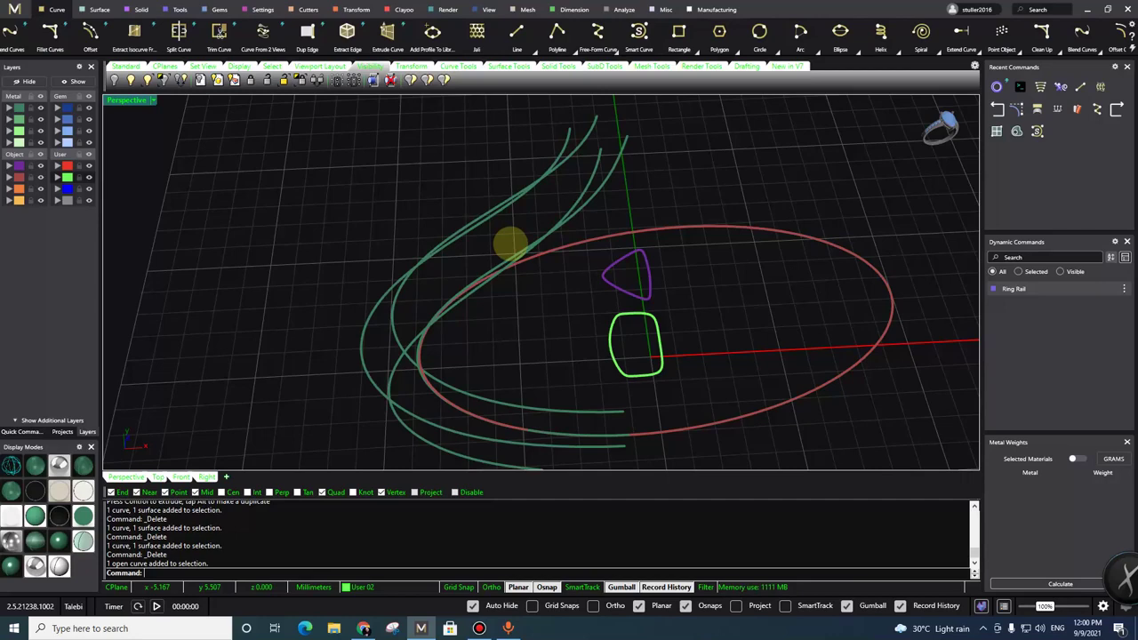
pyautogui.moveTo(525, 259); pyautogui.dragTo(589, 282, button='right')
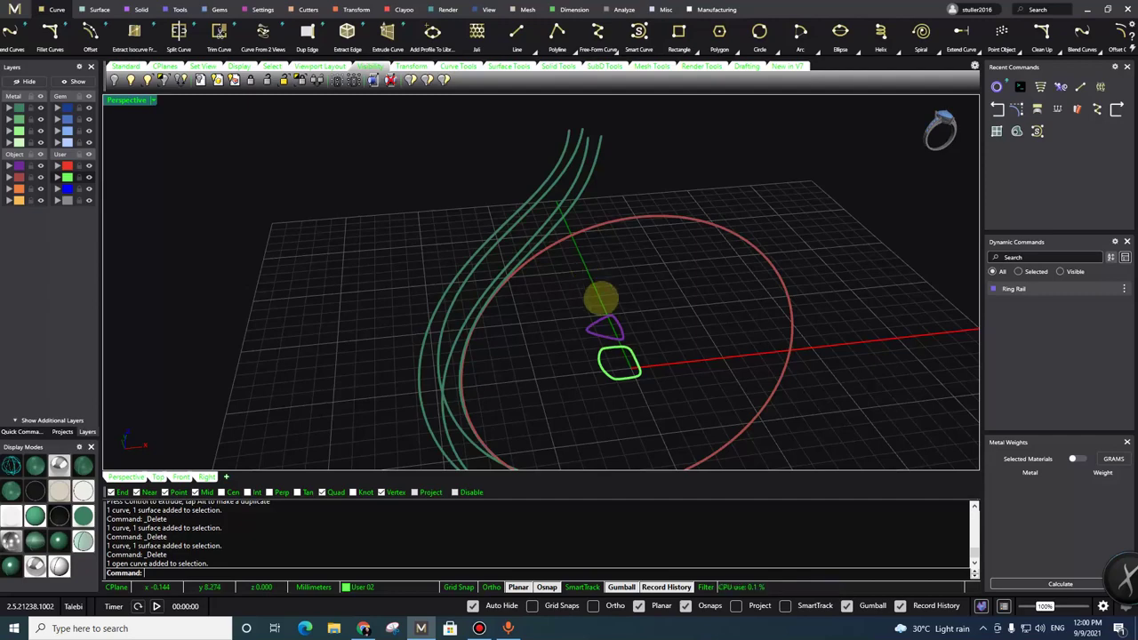
pyautogui.moveTo(596, 329); pyautogui.dragTo(601, 308, button='right')
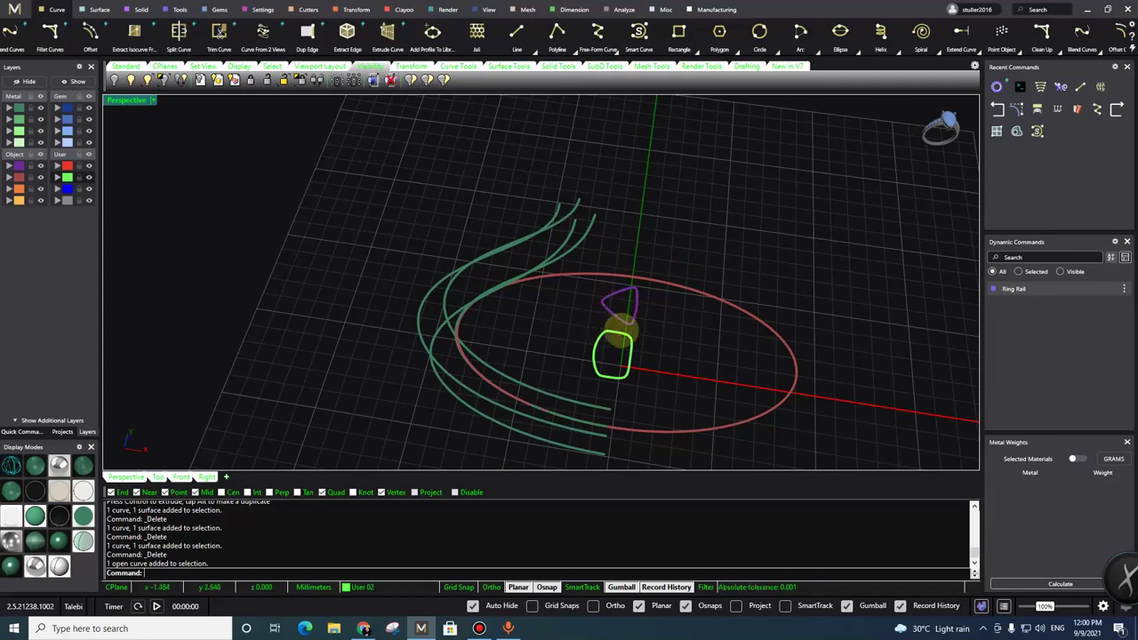
pyautogui.scroll(3, 617, 343)
pyautogui.press('F10')
pyautogui.moveTo(616, 320); pyautogui.dragTo(617, 247, button='right')
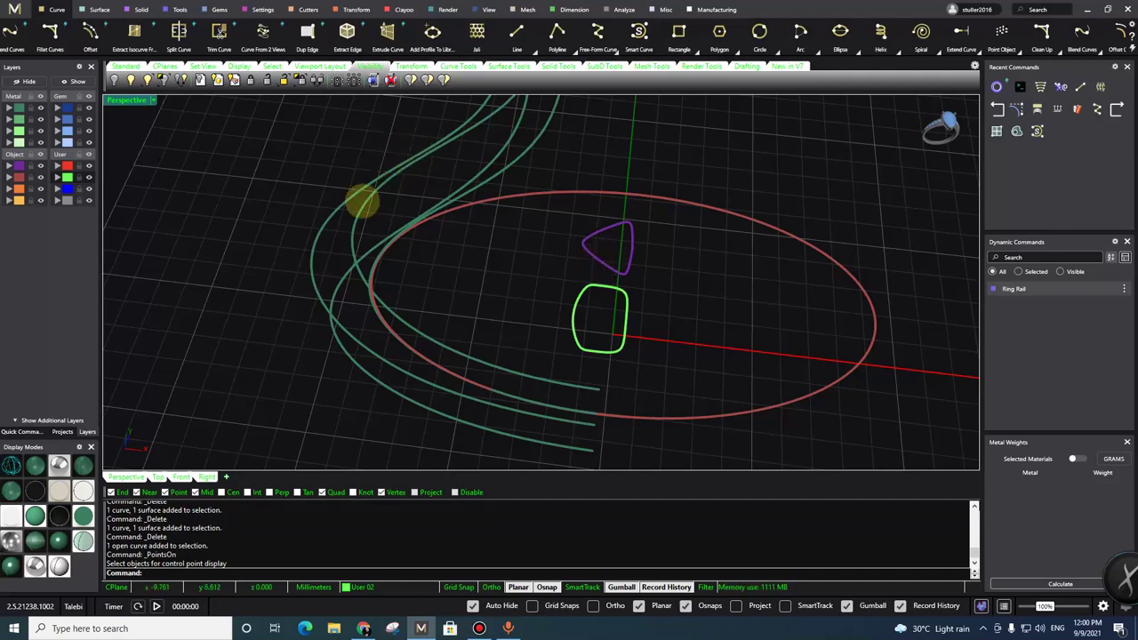
pyautogui.moveTo(421, 208); pyautogui.dragTo(462, 247, button='right')
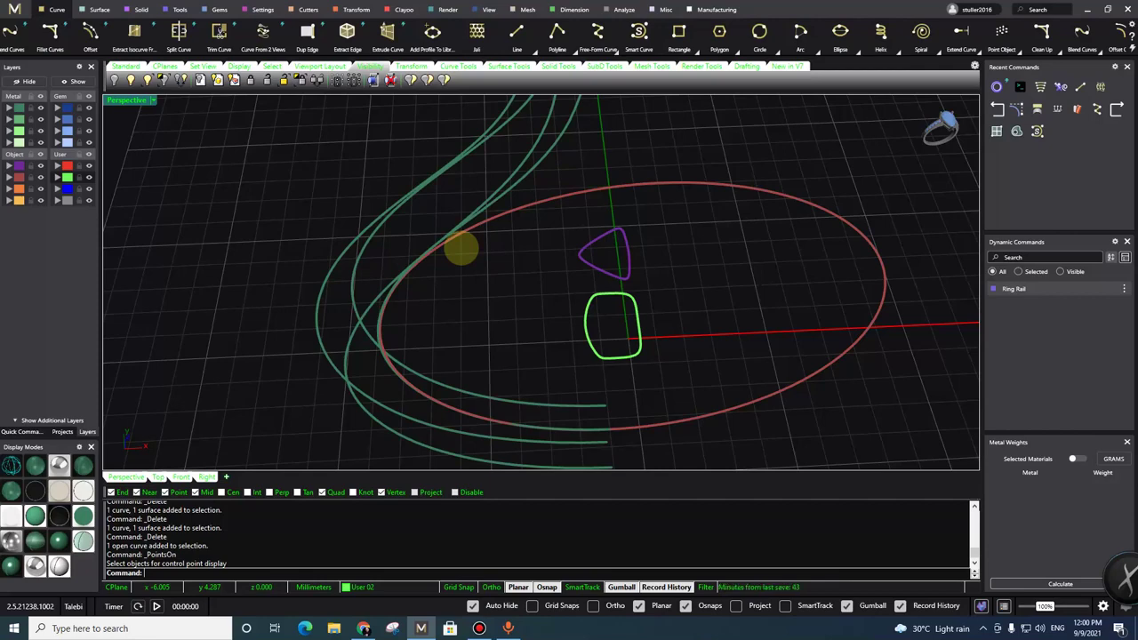
pyautogui.moveTo(487, 243); pyautogui.dragTo(537, 299, button='right')
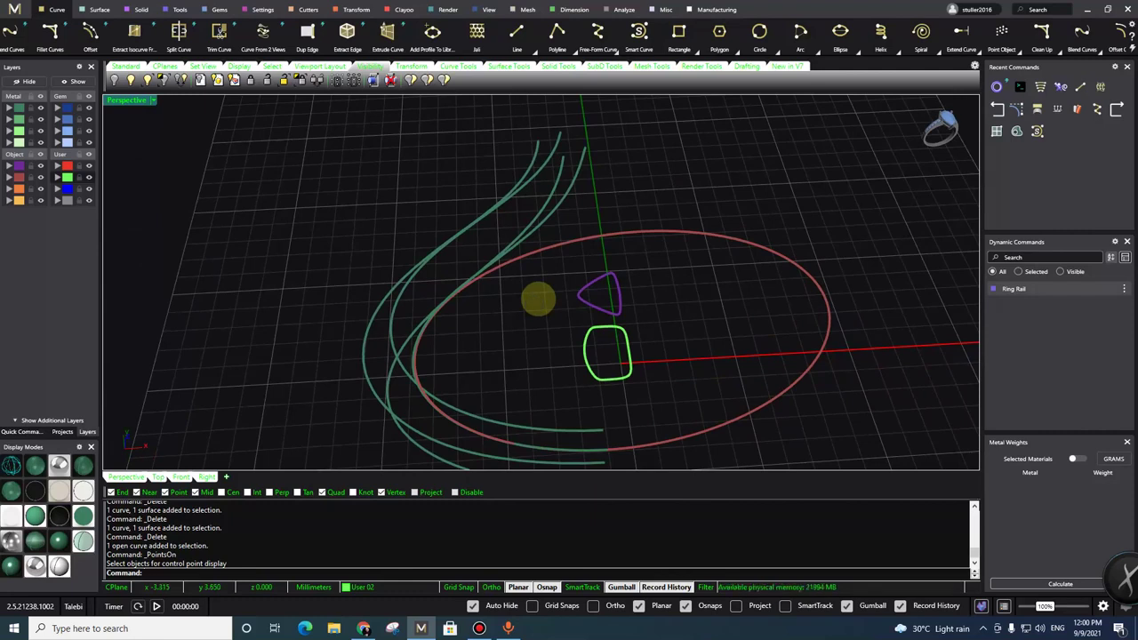
# Step: Start Cross-Section Profiles and select the four shank rails in order as the profile curves
pyautogui.doubleClick(141, 100)
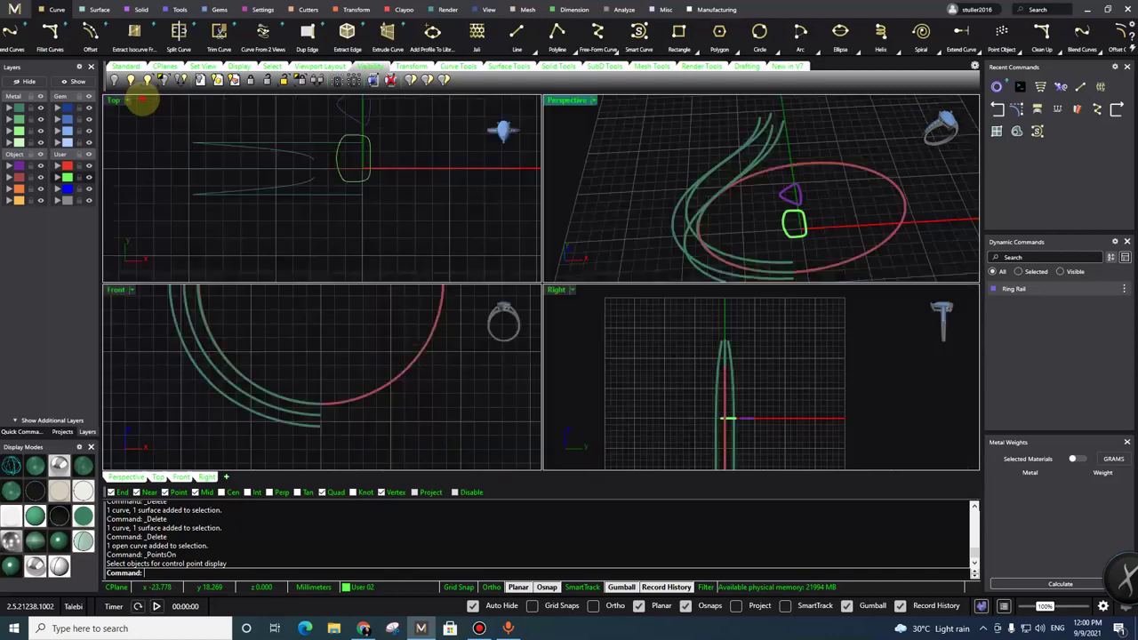
pyautogui.doubleClick(117, 289)
pyautogui.scroll(-3, 480, 276)
pyautogui.moveTo(463, 292); pyautogui.dragTo(484, 309, button='right')
pyautogui.scroll(-2, 488, 213)
pyautogui.moveTo(511, 213); pyautogui.dragTo(515, 272, button='right')
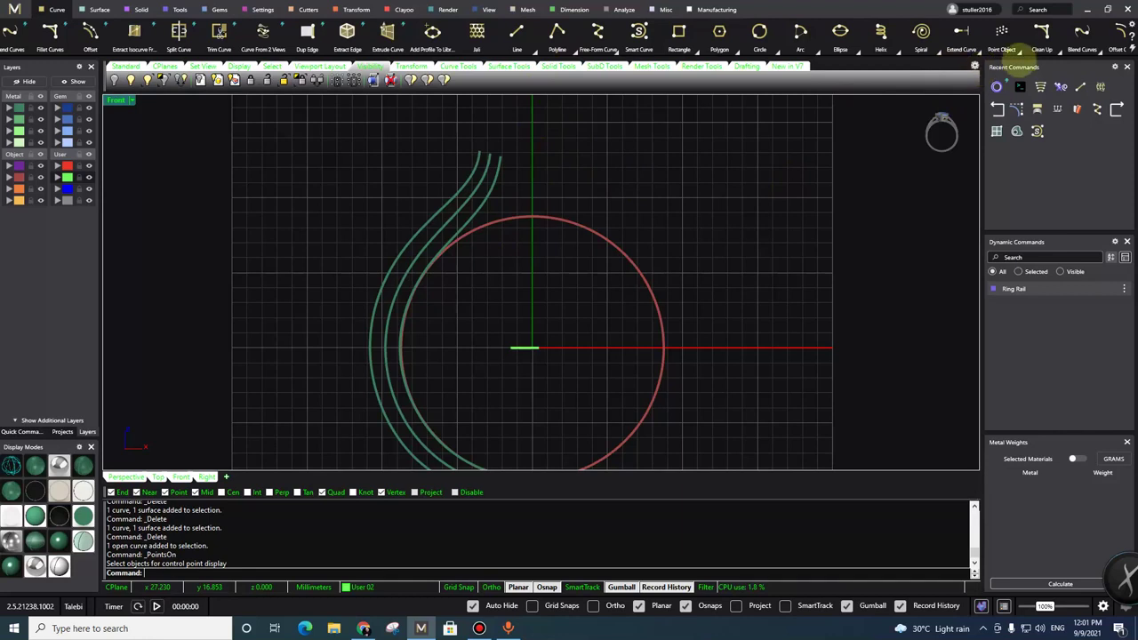
pyautogui.scroll(-1, 787, 29)
pyautogui.scroll(-5, 787, 30)
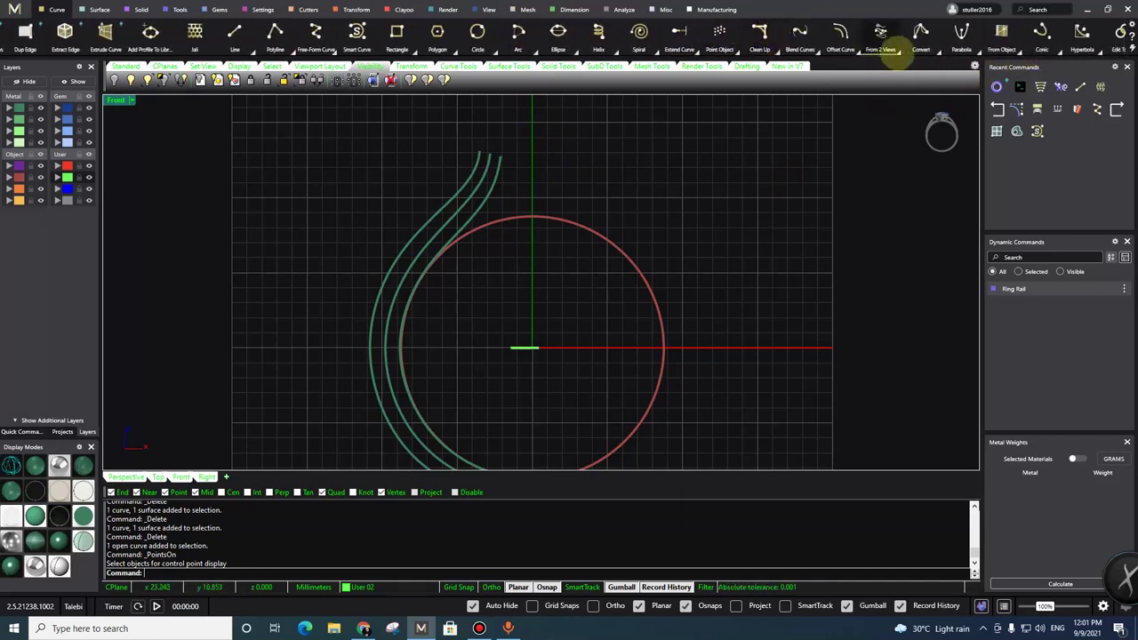
pyautogui.click(891, 41)
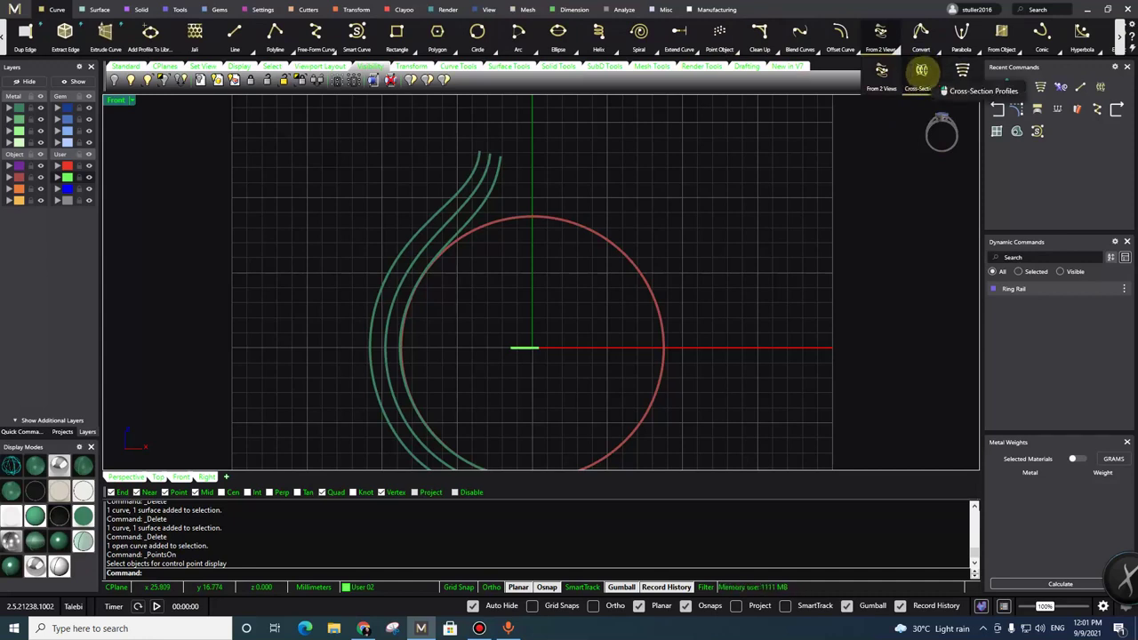
pyautogui.click(922, 71)
pyautogui.doubleClick(114, 100)
pyautogui.doubleClick(587, 100)
pyautogui.moveTo(625, 225)
pyautogui.mouseDown(button='right')
pyautogui.moveTo(605, 218)
pyautogui.moveTo(612, 211)
pyautogui.mouseUp(button='right')
pyautogui.scroll(3, 603, 166)
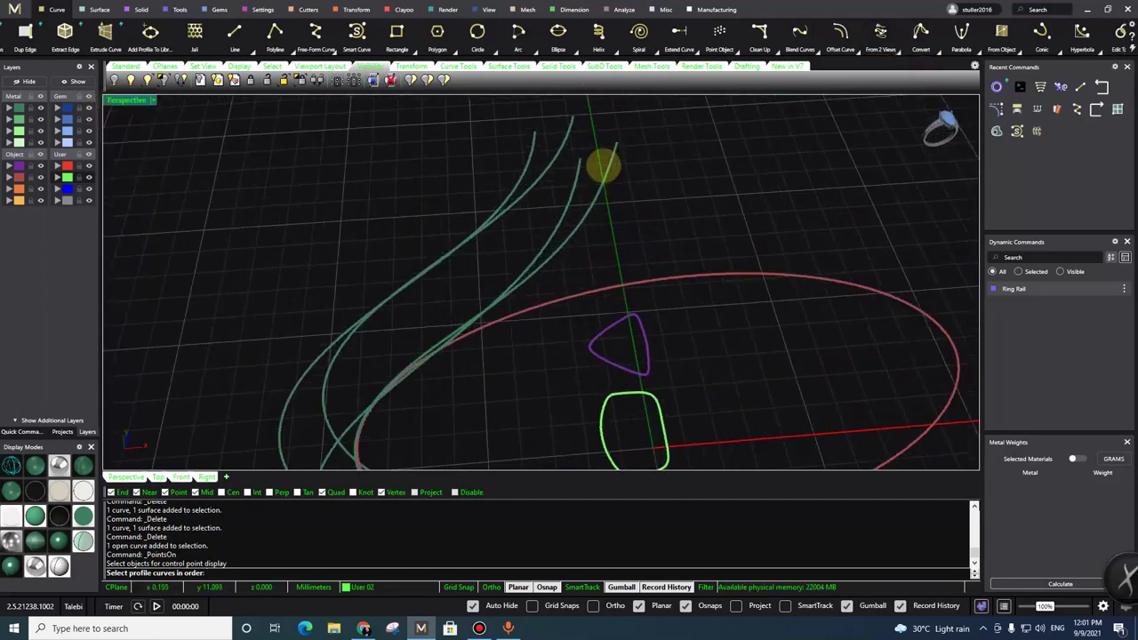
pyautogui.click(604, 163)
pyautogui.click(579, 168)
pyautogui.click(533, 140)
pyautogui.click(595, 173)
# Step: Confirm the rail selection and place the first cross-section line across the rails' upper ends in the Front view
pyautogui.doubleClick(133, 102)
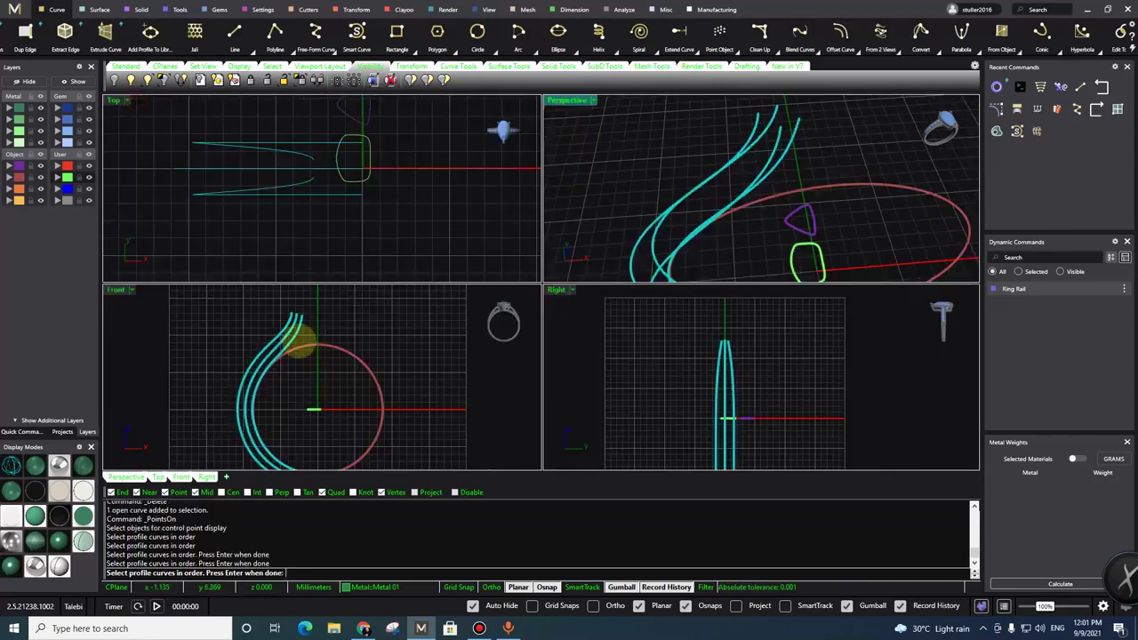
pyautogui.doubleClick(120, 288)
pyautogui.press('Return')
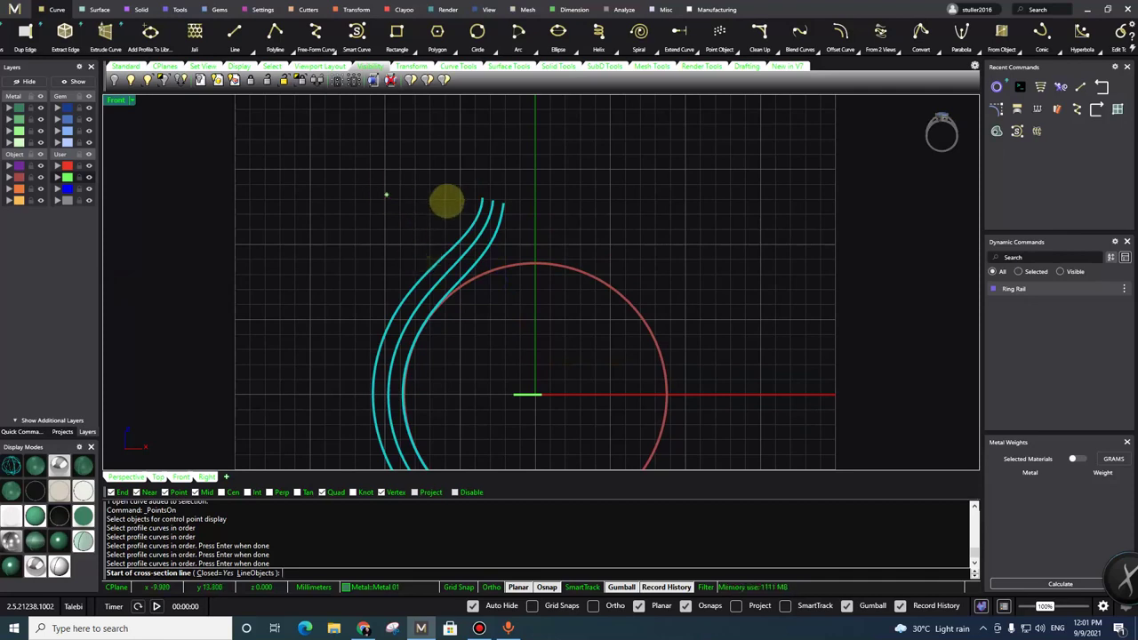
pyautogui.scroll(3, 487, 185)
pyautogui.click(476, 207)
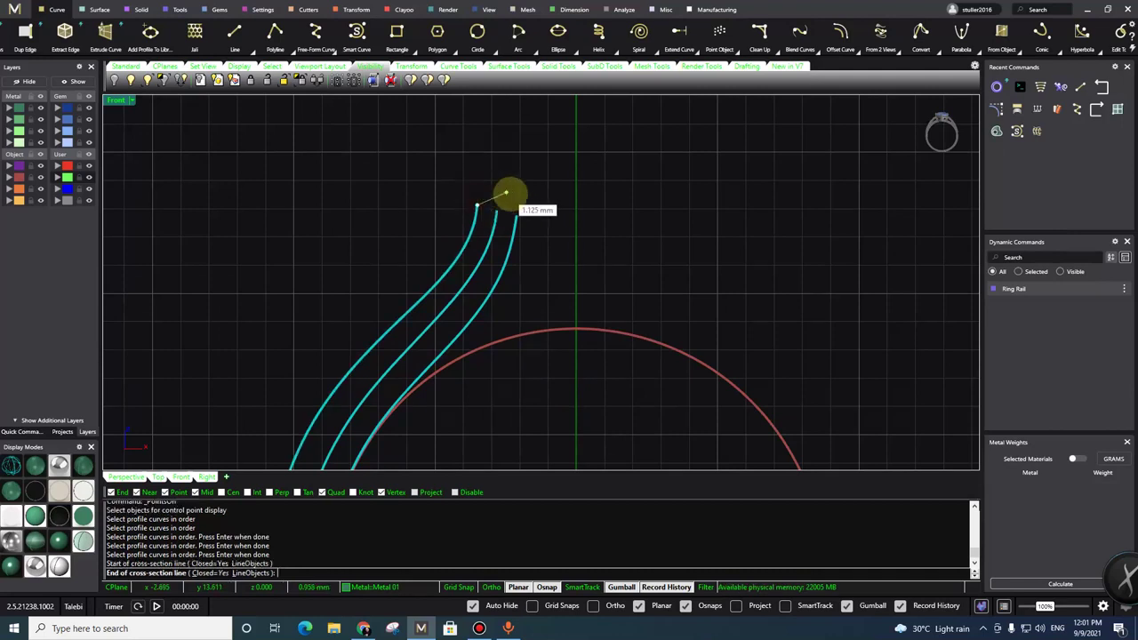
pyautogui.click(516, 215)
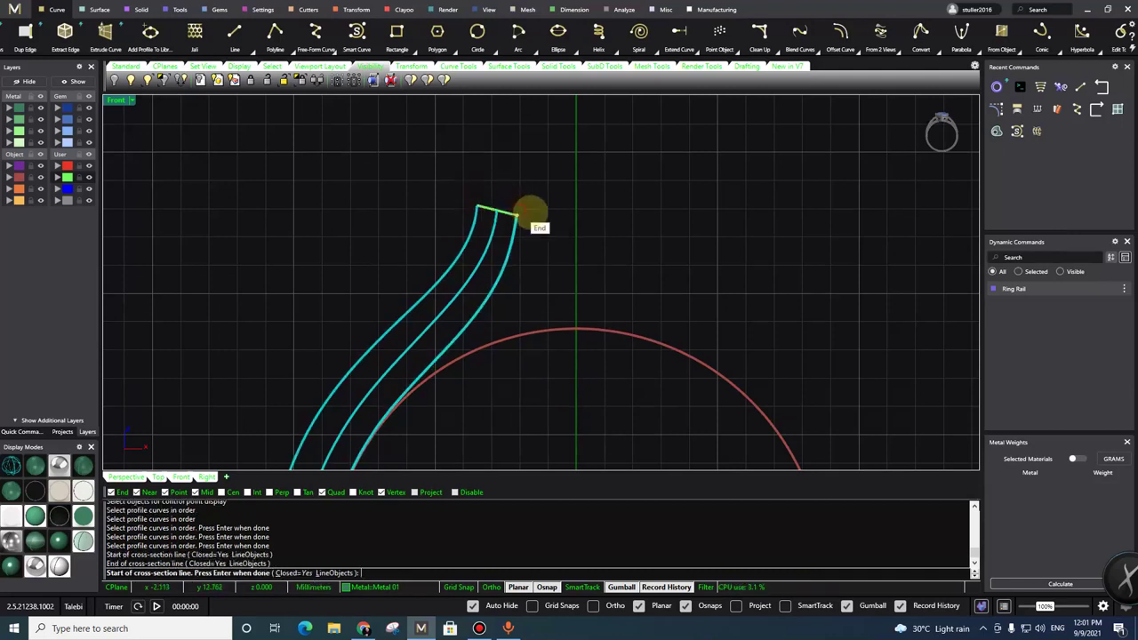
# Step: Place a second cross-section line about 7.8 mm long across all the rails, midway along the shank
pyautogui.scroll(-3, 553, 275)
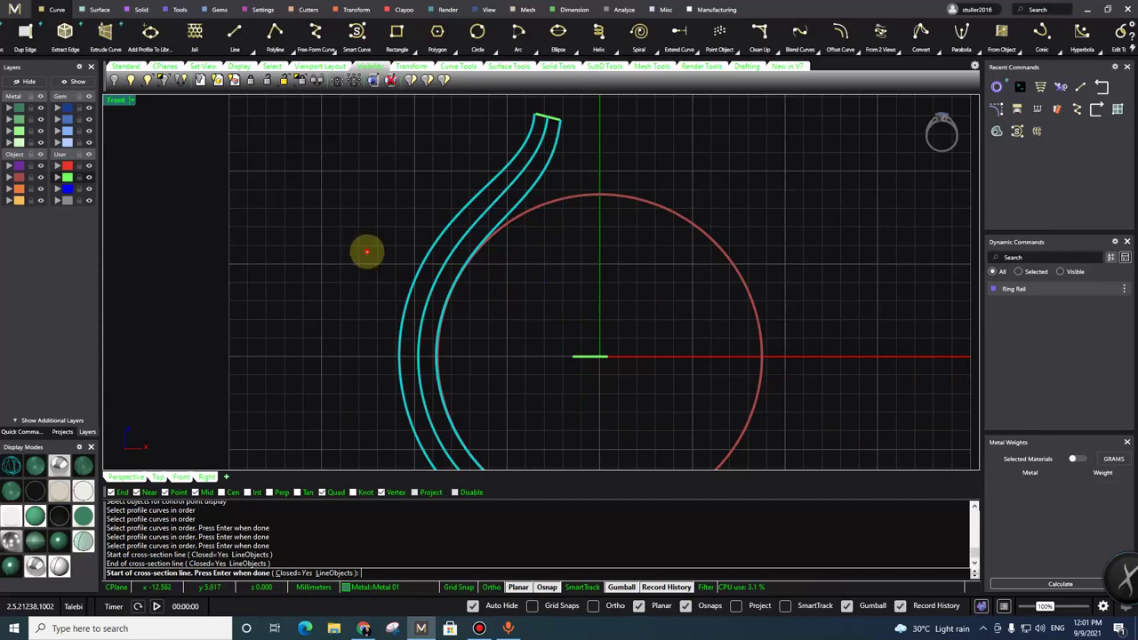
pyautogui.click(366, 252)
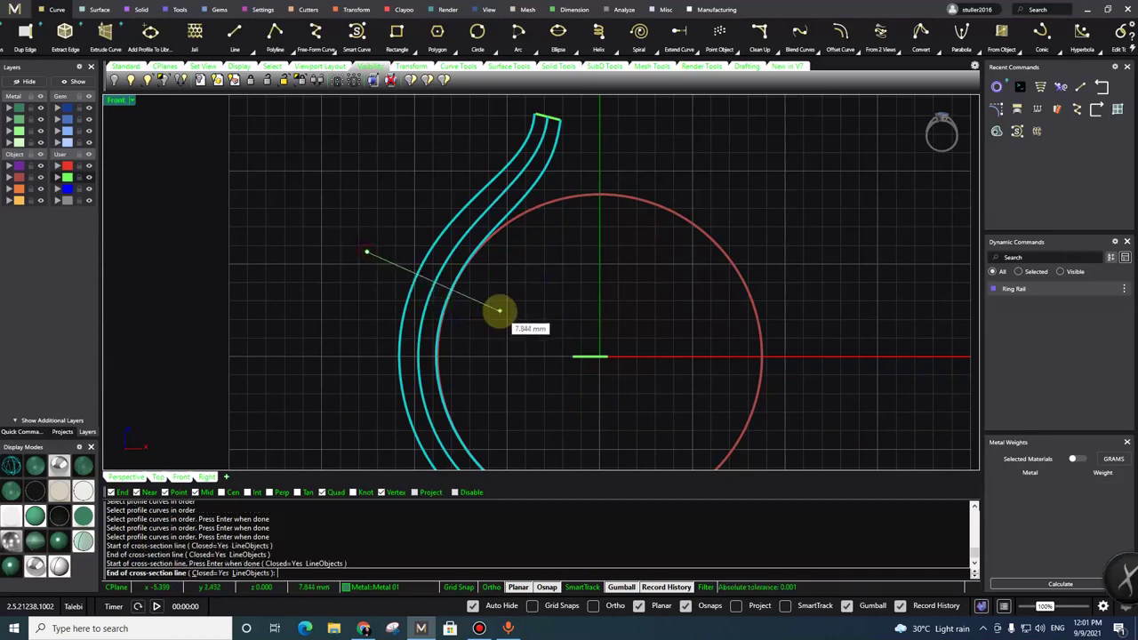
pyautogui.click(501, 311)
# Step: Place a third cross-section line across the rails' lower ends and finish the cross-sections
pyautogui.scroll(-4, 502, 311)
pyautogui.moveTo(545, 432); pyautogui.dragTo(533, 320, button='right')
pyautogui.scroll(4, 540, 385)
pyautogui.click(564, 316)
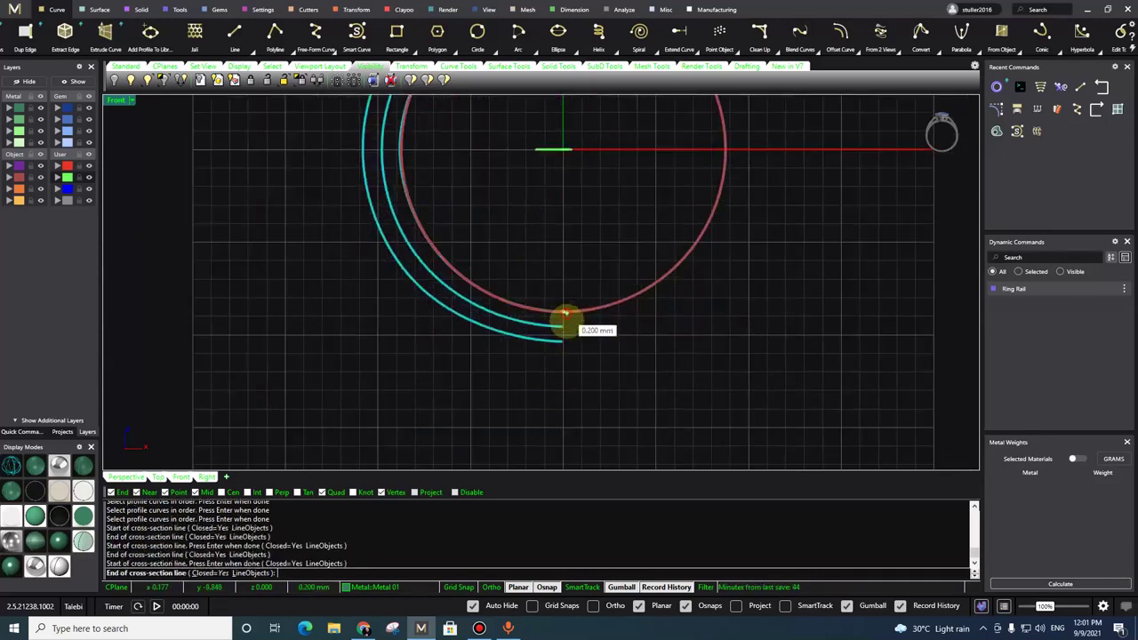
pyautogui.click(567, 341)
pyautogui.scroll(-3, 622, 391)
pyautogui.rightClick(701, 258)
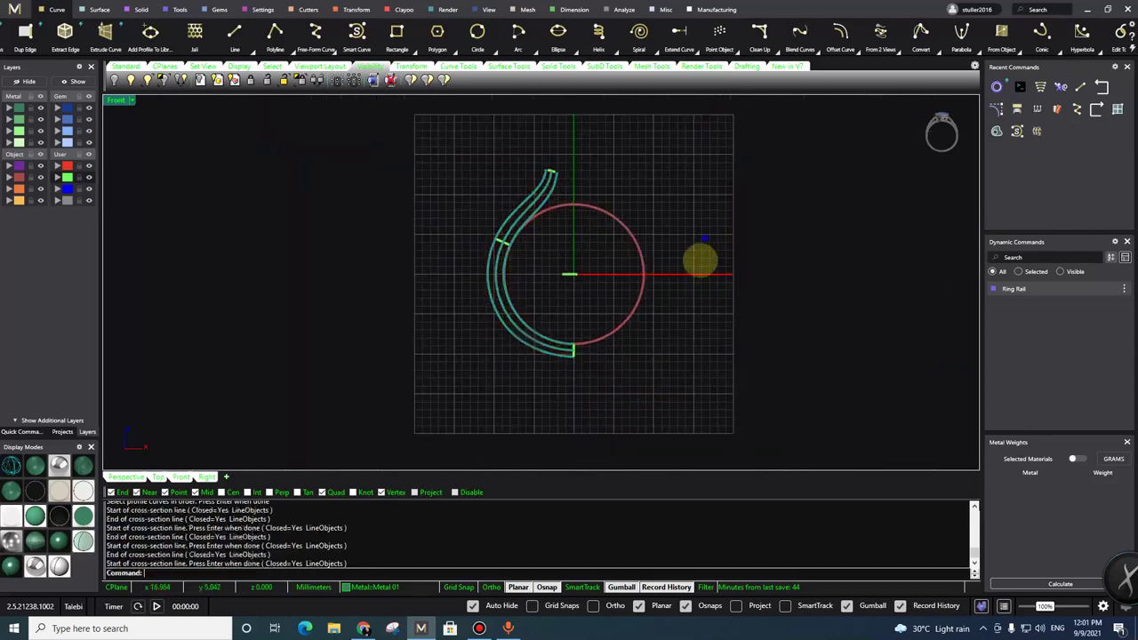
# Step: Display the outer rail's control points in the Perspective view
pyautogui.doubleClick(117, 100)
pyautogui.doubleClick(557, 99)
pyautogui.moveTo(499, 313); pyautogui.dragTo(483, 223, button='right')
pyautogui.moveTo(650, 365); pyautogui.dragTo(485, 338, button='right')
pyautogui.scroll(4, 482, 249)
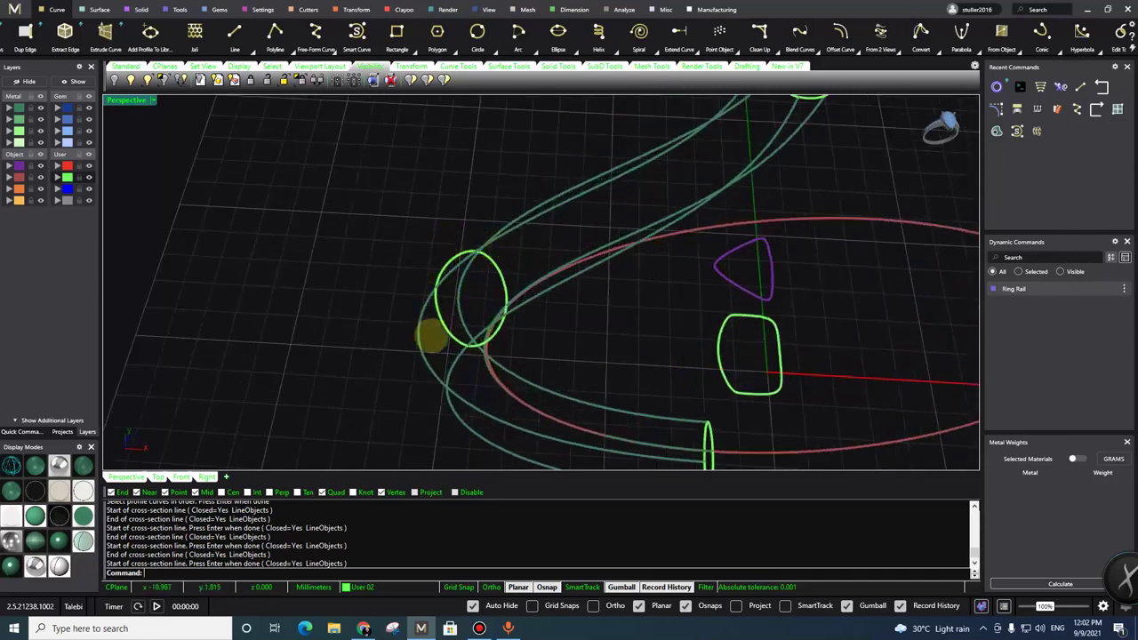
pyautogui.click(449, 275)
pyautogui.scroll(-4, 457, 271)
pyautogui.moveTo(490, 249); pyautogui.dragTo(495, 289, button='right')
pyautogui.press('F10')
pyautogui.scroll(2, 404, 252)
pyautogui.moveTo(400, 252); pyautogui.dragTo(465, 272, button='right')
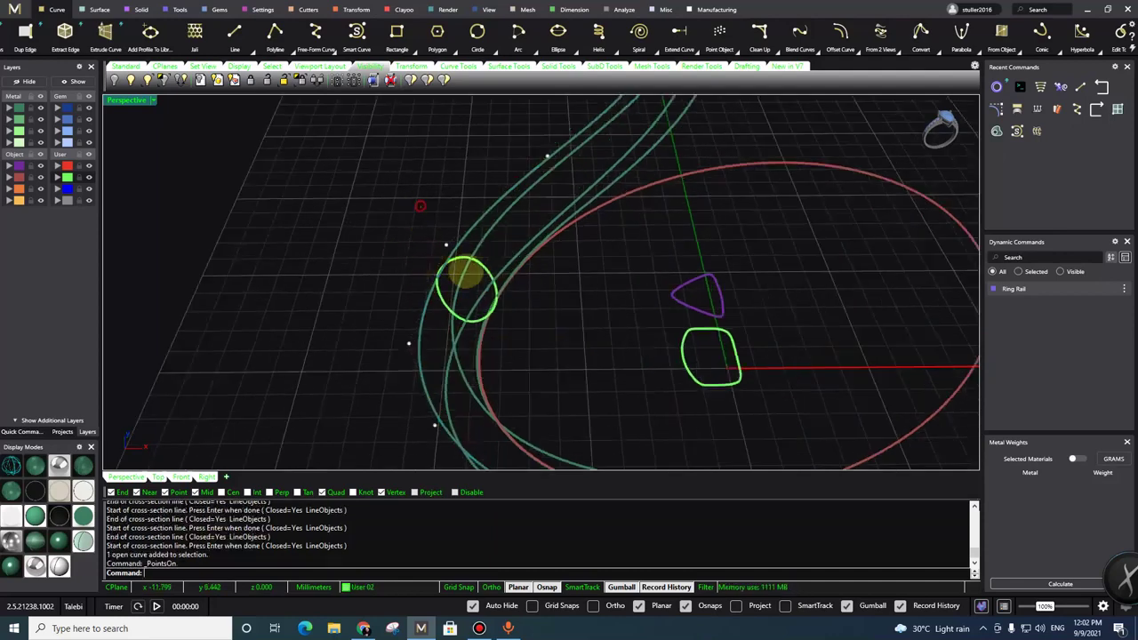
# Step: Try moving the outer rail's control point beside the middle cross-section, and undo the moves
pyautogui.click(414, 243)
pyautogui.moveTo(453, 244); pyautogui.dragTo(484, 245)
pyautogui.scroll(-3, 468, 249)
pyautogui.moveTo(498, 226); pyautogui.dragTo(579, 346, button='right')
pyautogui.hotkey('ctrl', 'z')
pyautogui.hotkey('ctrl', 'z')
pyautogui.hotkey('ctrl', 'z')
# Step: Display a side rail's control points, move one point to reshape the rail, and hide the points
pyautogui.scroll(2, 531, 314)
pyautogui.click(504, 311)
pyautogui.moveTo(511, 311); pyautogui.dragTo(560, 309, button='right')
pyautogui.press('F10')
pyautogui.scroll(3, 516, 335)
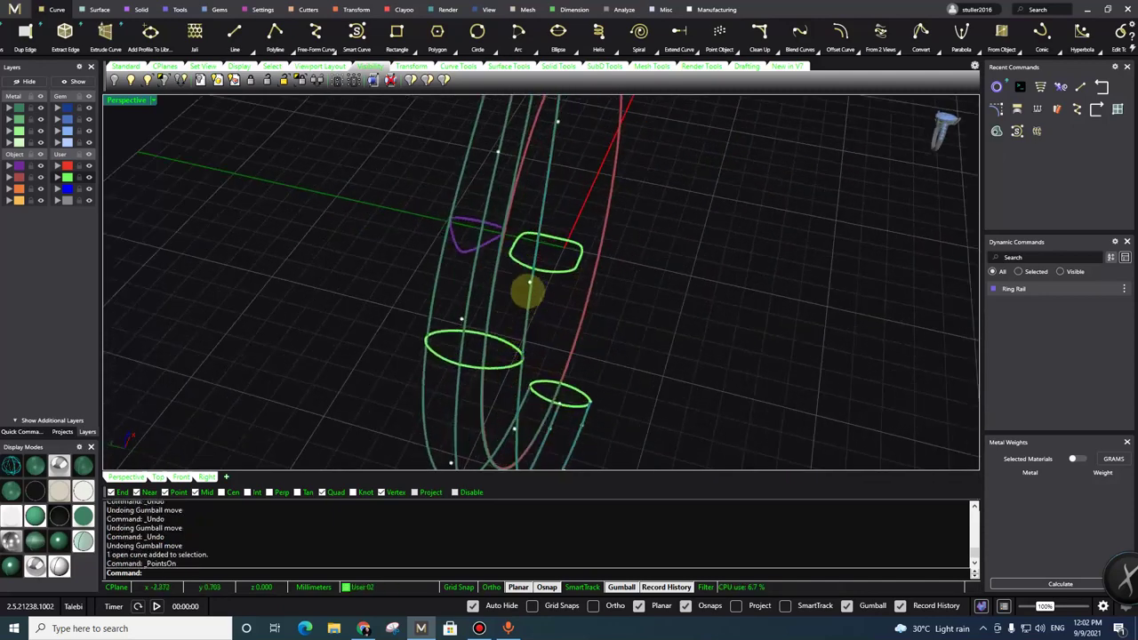
pyautogui.click(533, 283)
pyautogui.moveTo(503, 277)
pyautogui.mouseDown()
pyautogui.moveTo(518, 281)
pyautogui.moveTo(508, 285)
pyautogui.mouseUp()
pyautogui.moveTo(508, 285); pyautogui.dragTo(633, 298, button='right')
pyautogui.press('Escape')
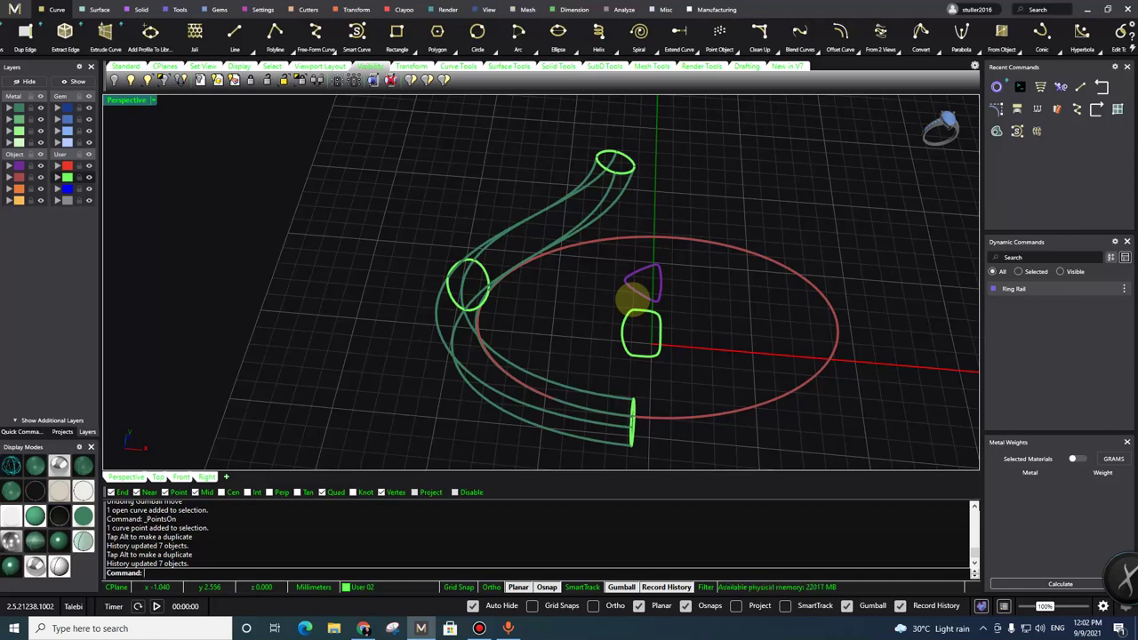
# Step: Create planar surfaces inside the upper, middle and lower cross-section curves
pyautogui.moveTo(635, 272); pyautogui.dragTo(576, 182, button='right')
pyautogui.scroll(5, 576, 182)
pyautogui.click(610, 206)
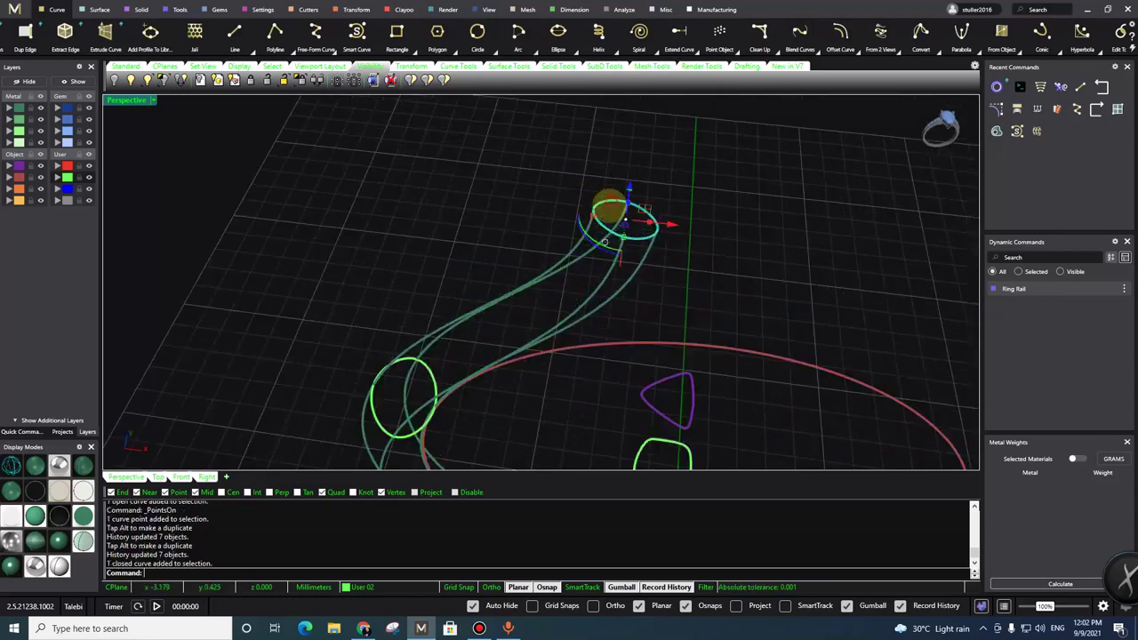
pyautogui.scroll(-5, 564, 194)
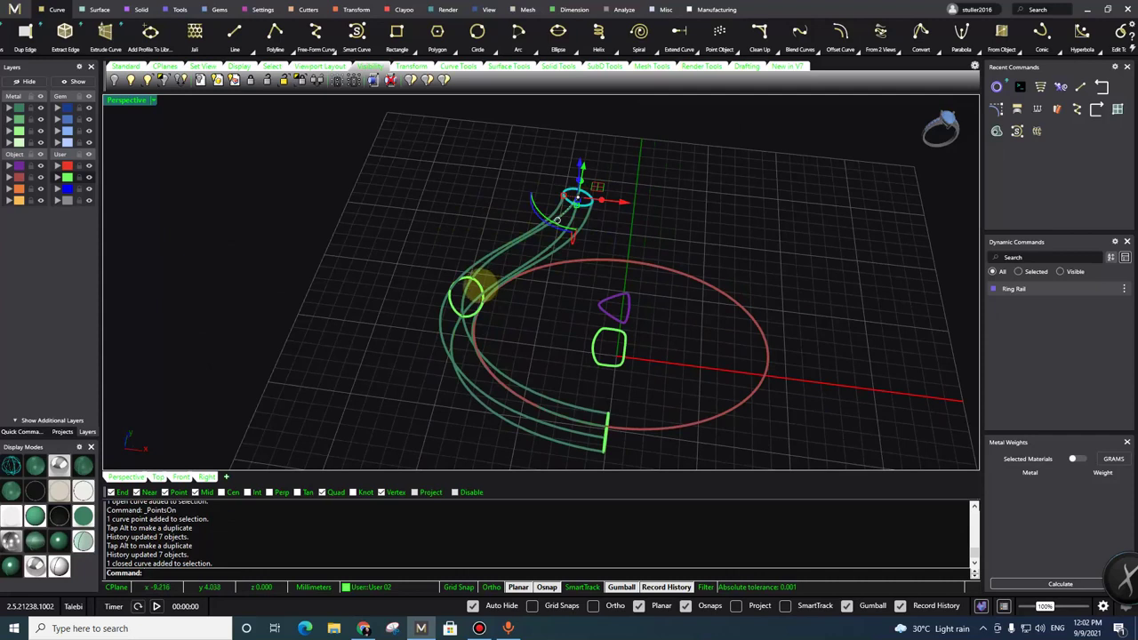
pyautogui.click(100, 9)
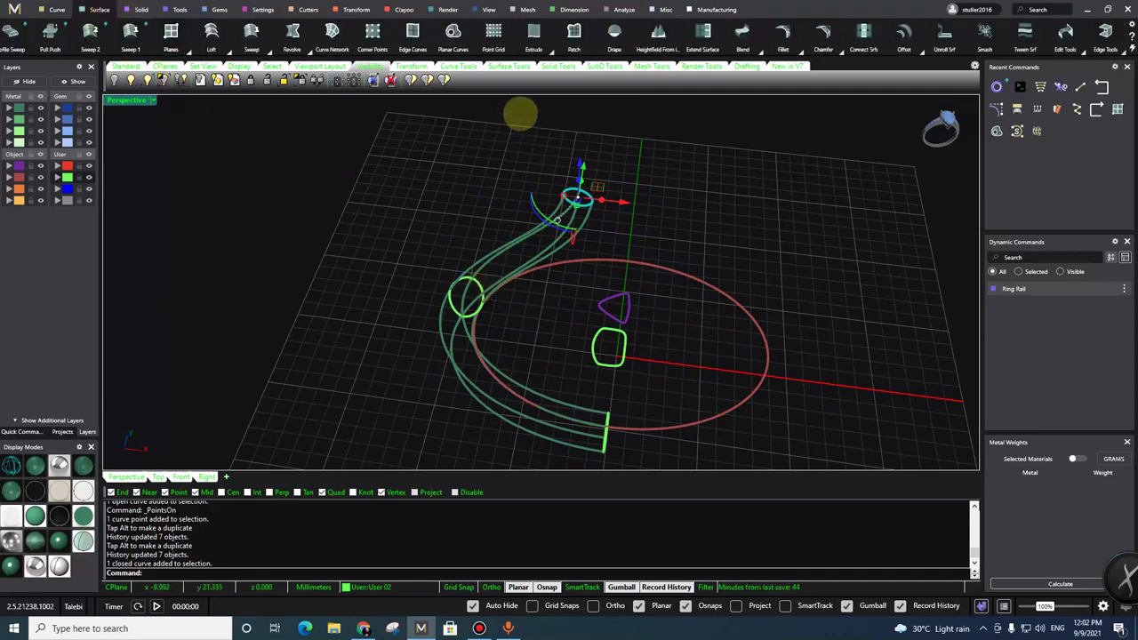
pyautogui.click(453, 33)
pyautogui.click(481, 287)
pyautogui.press('Return')
pyautogui.moveTo(632, 420); pyautogui.dragTo(571, 181, button='right')
pyautogui.click(576, 428)
pyautogui.rightClick(647, 323)
# Step: Display the outer rail's control points and move the point beside the middle planar surface to reshape that section
pyautogui.moveTo(481, 274); pyautogui.dragTo(522, 322, button='right')
pyautogui.scroll(5, 440, 306)
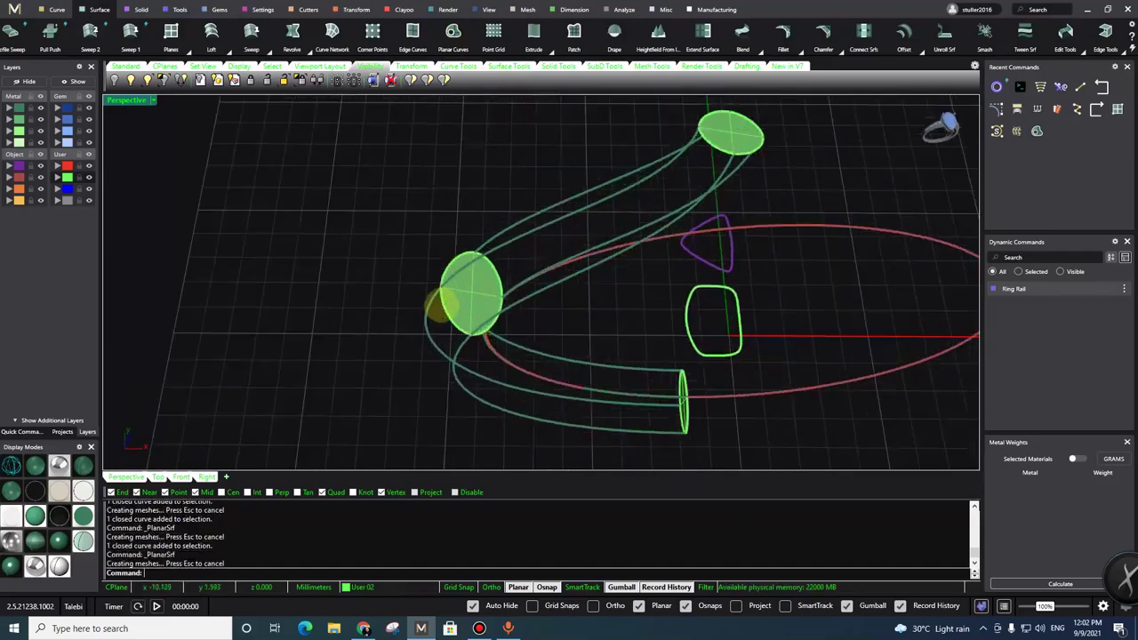
pyautogui.click(432, 304)
pyautogui.moveTo(435, 305); pyautogui.dragTo(452, 301, button='right')
pyautogui.press('F10')
pyautogui.moveTo(421, 180); pyautogui.dragTo(490, 215)
pyautogui.moveTo(462, 222); pyautogui.dragTo(474, 213, button='right')
pyautogui.scroll(3, 471, 215)
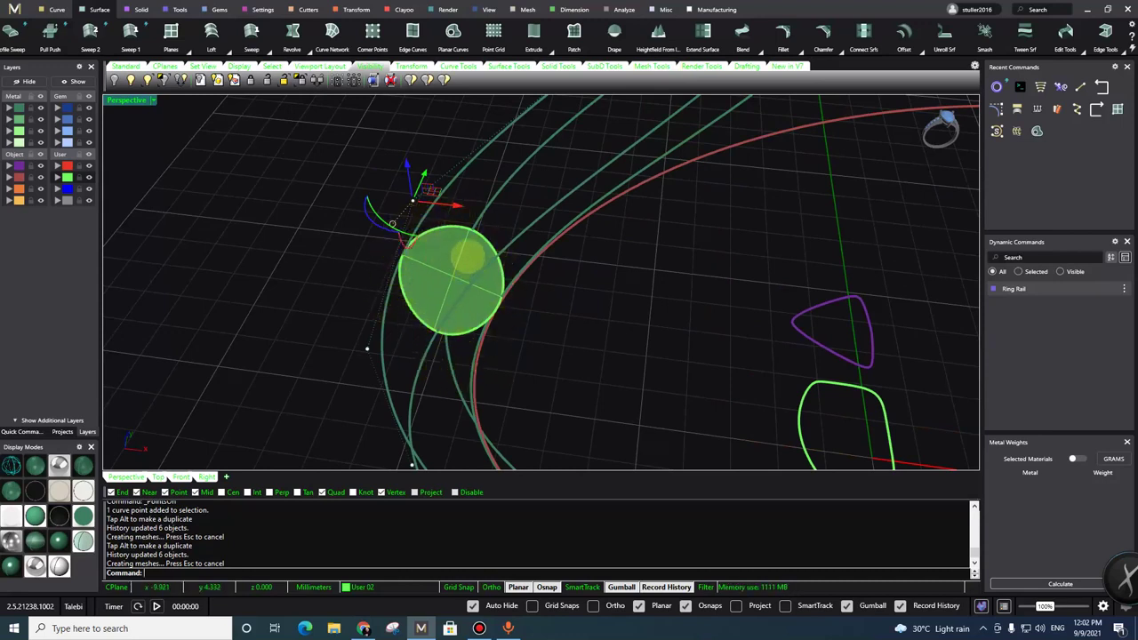
# Step: Readjust the outer rail's control point beside the middle section and hide the control points
pyautogui.scroll(-2, 458, 267)
pyautogui.moveTo(458, 267); pyautogui.dragTo(486, 295, button='right')
pyautogui.rightClick(493, 231)
pyautogui.click(440, 226)
pyautogui.click(468, 227)
pyautogui.rightClick(429, 210)
pyautogui.click(440, 228)
pyautogui.moveTo(483, 228)
pyautogui.mouseDown()
pyautogui.moveTo(460, 228)
pyautogui.moveTo(485, 230)
pyautogui.mouseUp()
pyautogui.scroll(-4, 458, 233)
pyautogui.moveTo(459, 235); pyautogui.dragTo(536, 255, button='right')
pyautogui.press('Escape')
pyautogui.press('Escape')
# Step: Generate UV curves from the planar surface at the rails' upper ends with CreateUVCrv
pyautogui.scroll(-4, 535, 255)
pyautogui.moveTo(526, 297); pyautogui.dragTo(572, 216, button='right')
pyautogui.scroll(4, 579, 216)
pyautogui.scroll(3, 562, 228)
pyautogui.click(554, 184)
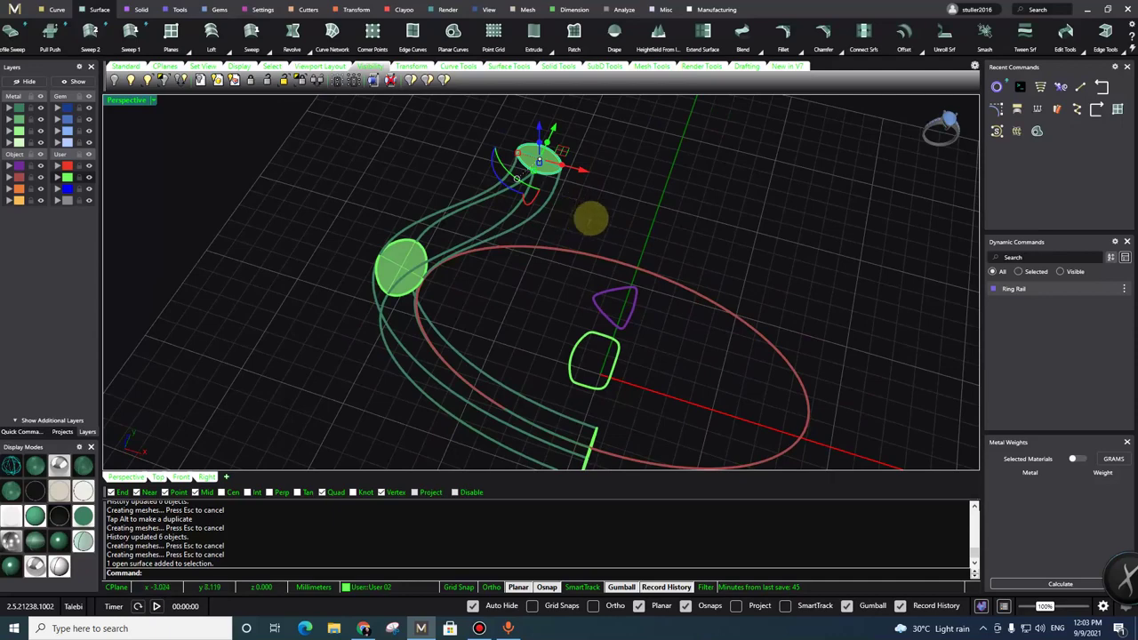
pyautogui.write('CreateUVCrv')
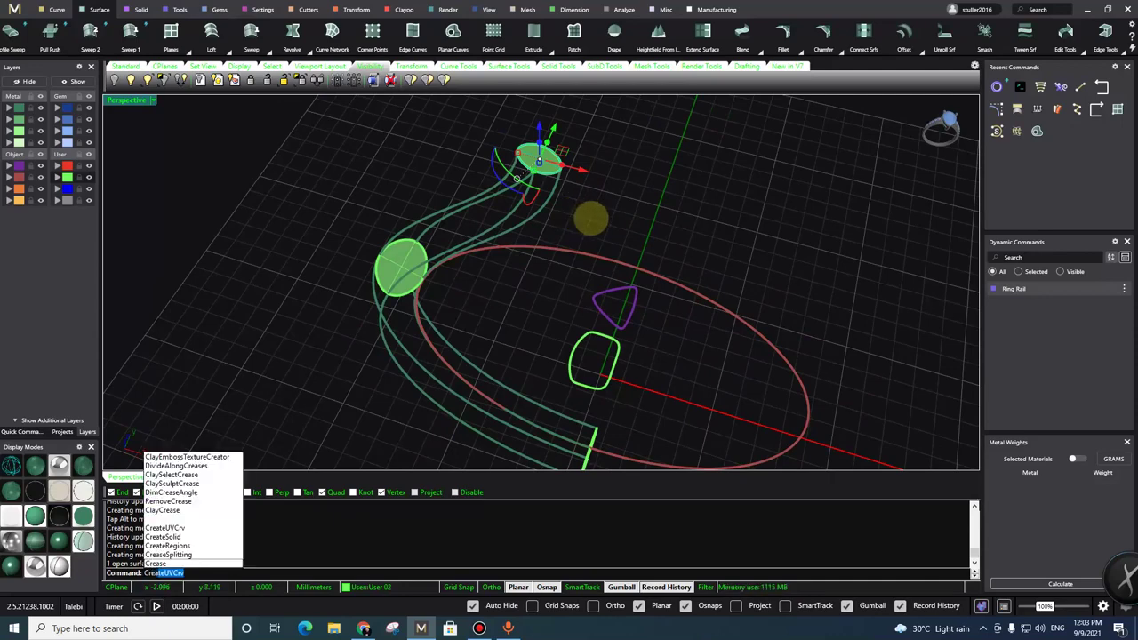
pyautogui.press('Return')
pyautogui.moveTo(617, 257); pyautogui.dragTo(551, 199, button='right')
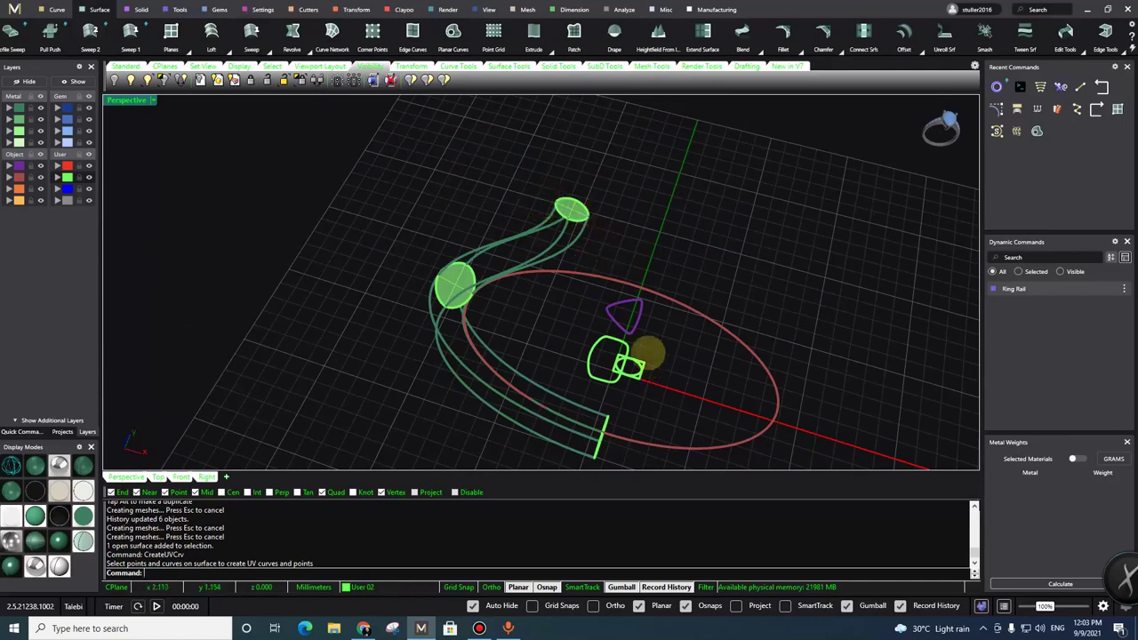
# Step: Move the two small profile curves along the green axis, outside the ring circle and clear of the origin
pyautogui.scroll(5, 646, 353)
pyautogui.moveTo(549, 358); pyautogui.dragTo(549, 359)
pyautogui.scroll(-3, 579, 302)
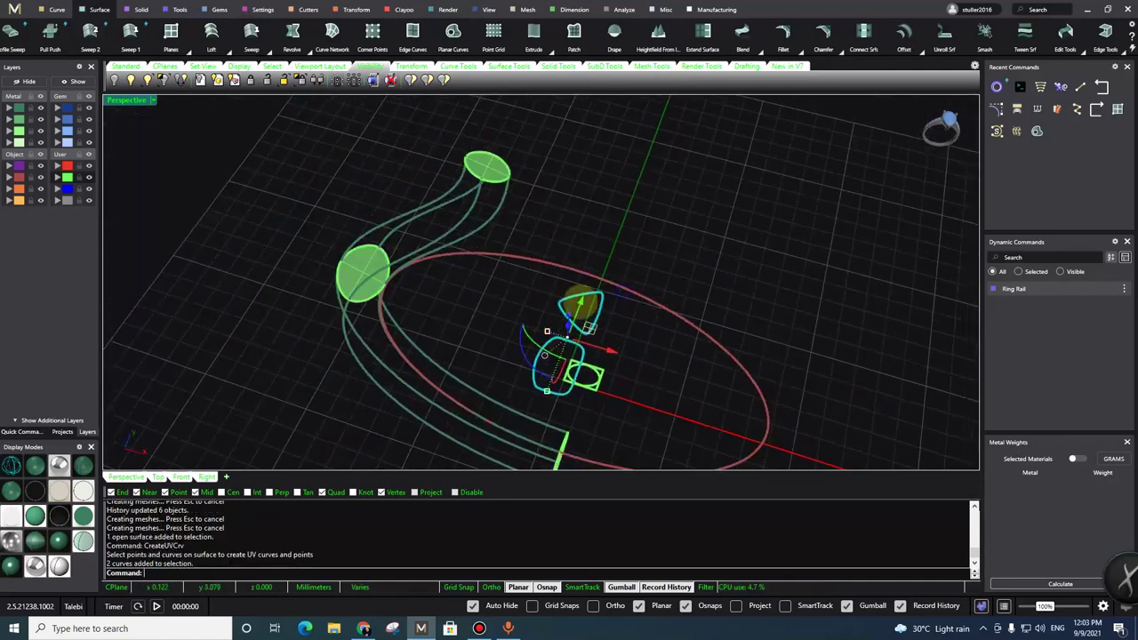
pyautogui.moveTo(582, 300); pyautogui.dragTo(701, 95)
# Step: Select the UV curves of the upper section and move them along the green axis away from the origin
pyautogui.moveTo(539, 345); pyautogui.dragTo(613, 398)
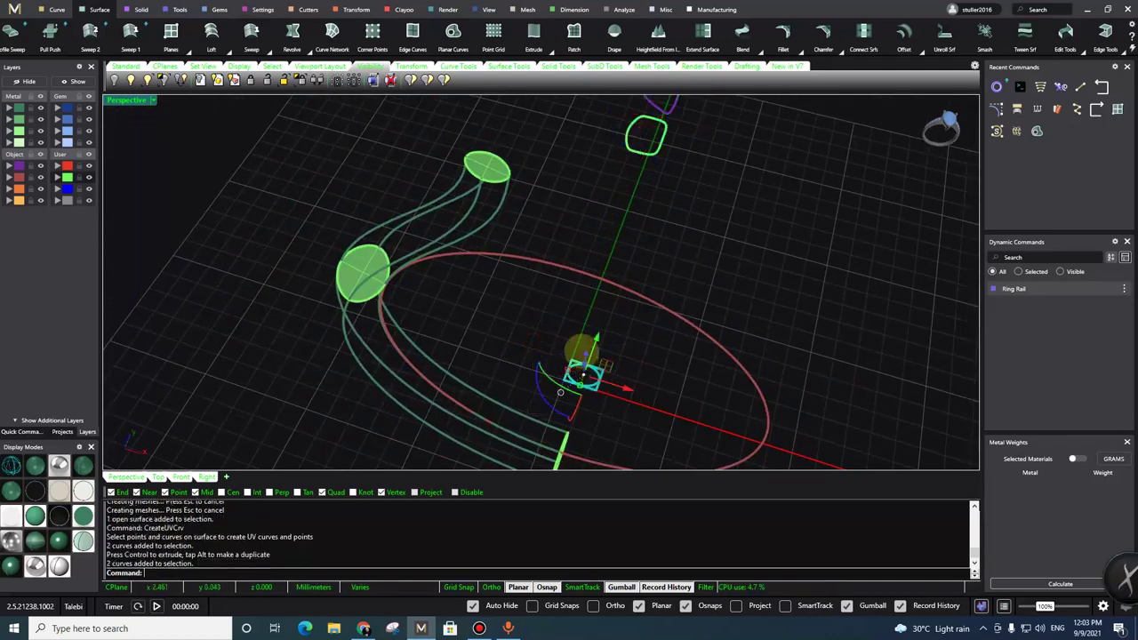
pyautogui.scroll(2, 582, 345)
pyautogui.scroll(-2, 582, 317)
pyautogui.click(474, 284)
pyautogui.moveTo(513, 305); pyautogui.dragTo(630, 395)
pyautogui.moveTo(594, 334); pyautogui.dragTo(681, 142)
# Step: Generate UV curves from the middle planar surface with CreateUVCrv and move them away from the origin
pyautogui.click(359, 256)
pyautogui.press('Return')
pyautogui.press('Return')
pyautogui.moveTo(606, 311); pyautogui.dragTo(688, 202)
pyautogui.click(552, 301)
# Step: Try to generate UV curves from the planar surface at the rails' lower ends with CreateUVCrv, and undo them
pyautogui.moveTo(505, 243); pyautogui.dragTo(549, 411, button='right')
pyautogui.scroll(2, 549, 411)
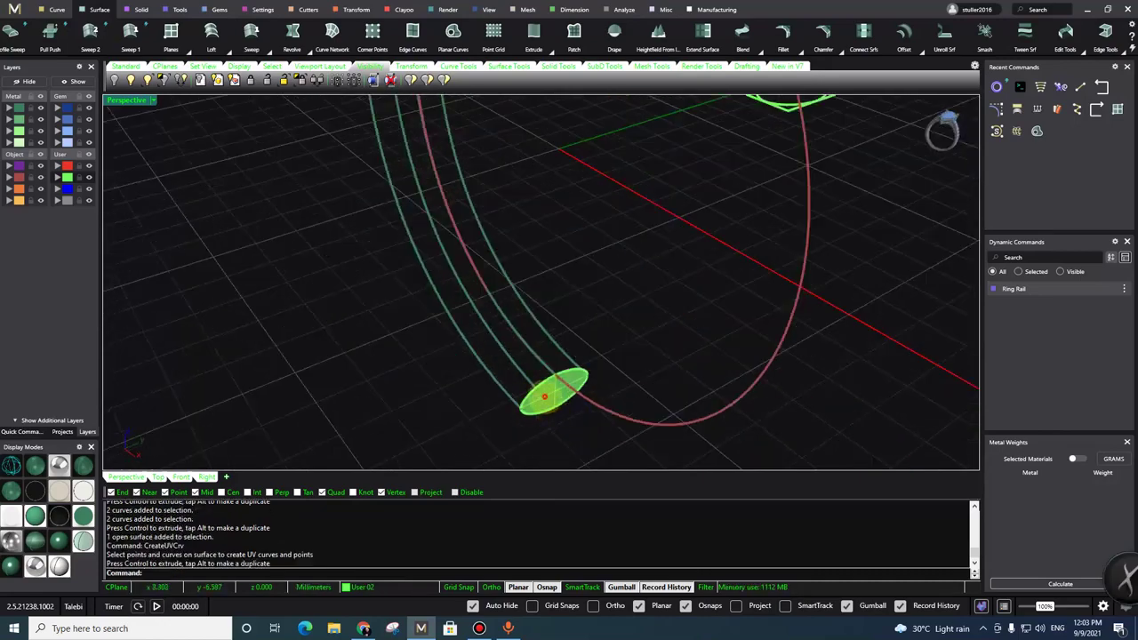
pyautogui.click(546, 395)
pyautogui.press('Return')
pyautogui.scroll(-3, 515, 317)
pyautogui.moveTo(515, 318); pyautogui.dragTo(420, 155, button='right')
pyautogui.press('Return')
pyautogui.scroll(3, 493, 236)
pyautogui.scroll(-4, 523, 257)
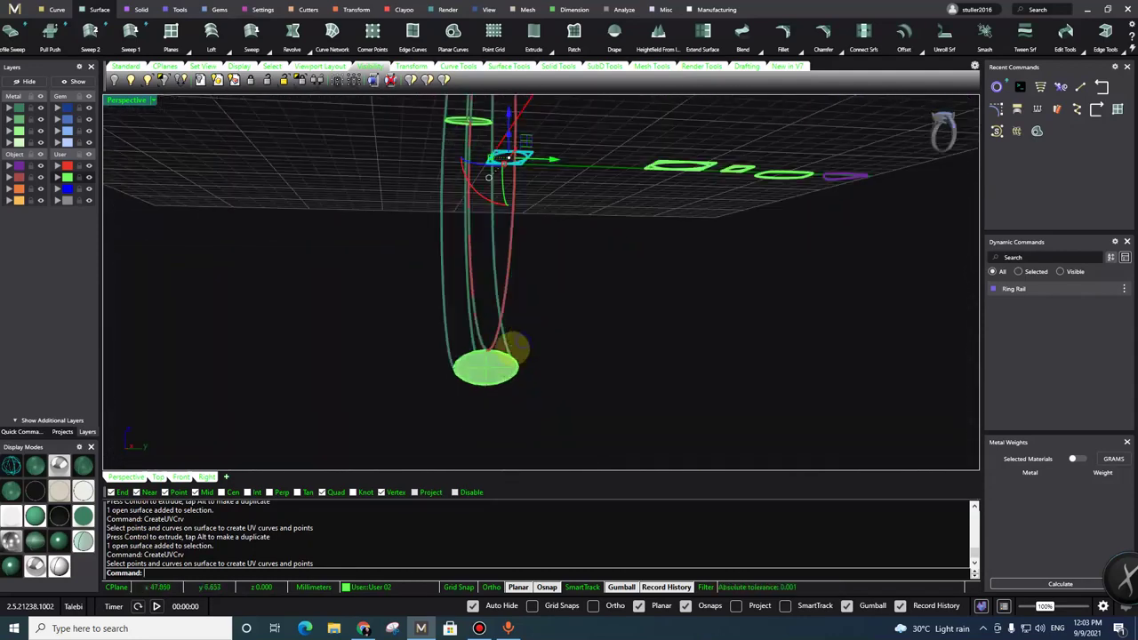
pyautogui.moveTo(510, 282); pyautogui.dragTo(518, 294, button='right')
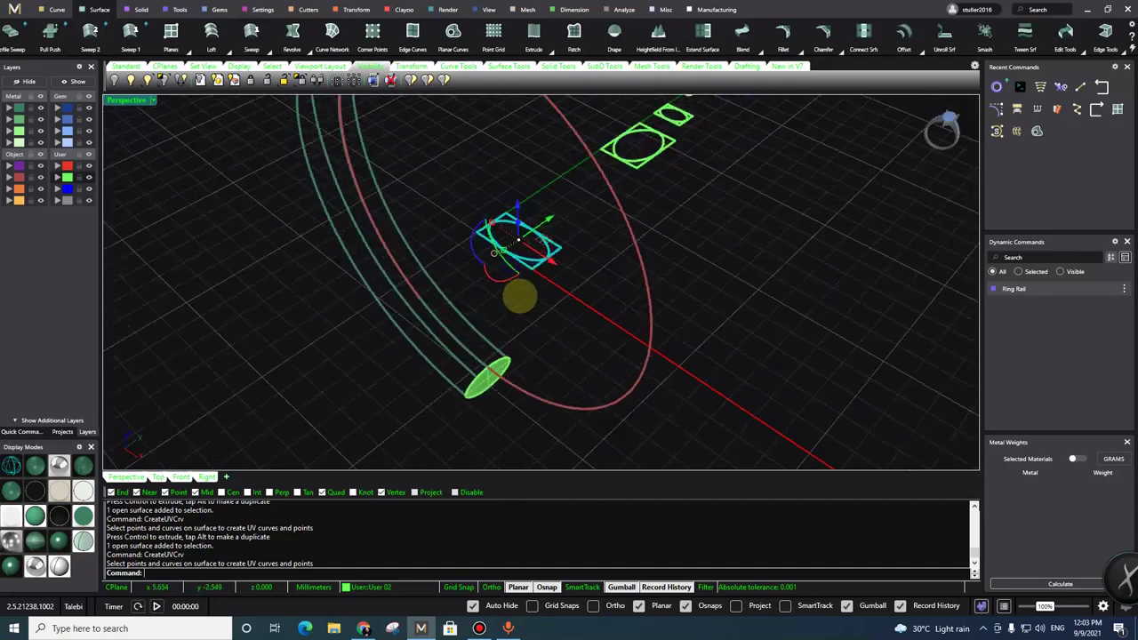
pyautogui.moveTo(518, 246); pyautogui.dragTo(530, 305, button='right')
pyautogui.hotkey('ctrl', 'z')
# Step: Swap the U and V directions of the planar surface at the rails' lower ends with Dir
pyautogui.moveTo(560, 354); pyautogui.dragTo(474, 413, button='right')
pyautogui.click(472, 411)
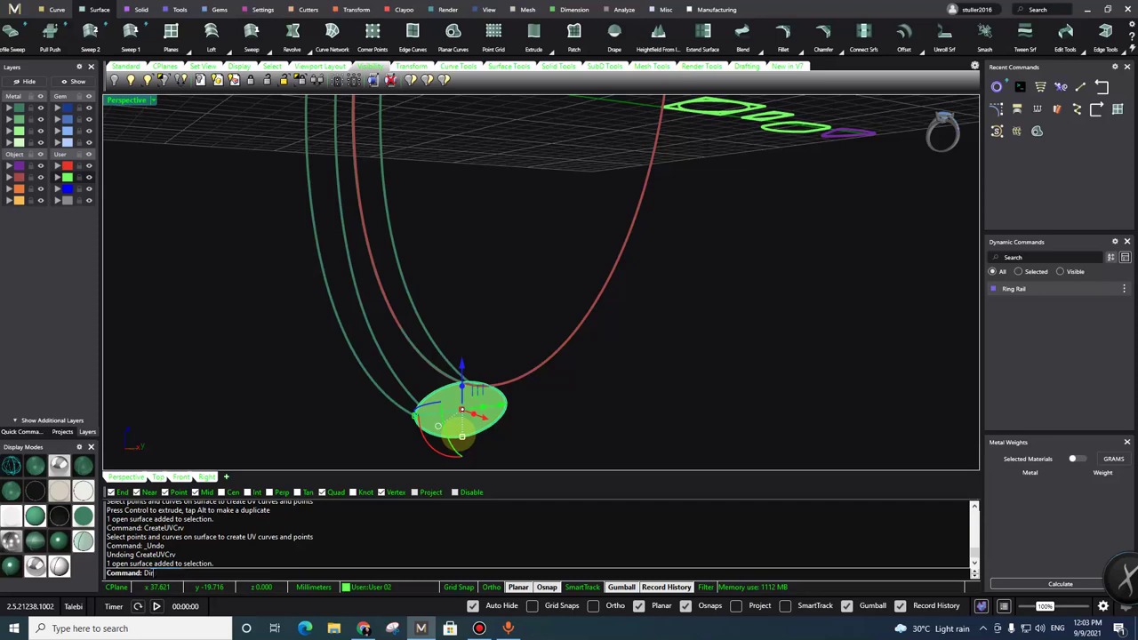
pyautogui.press('Return')
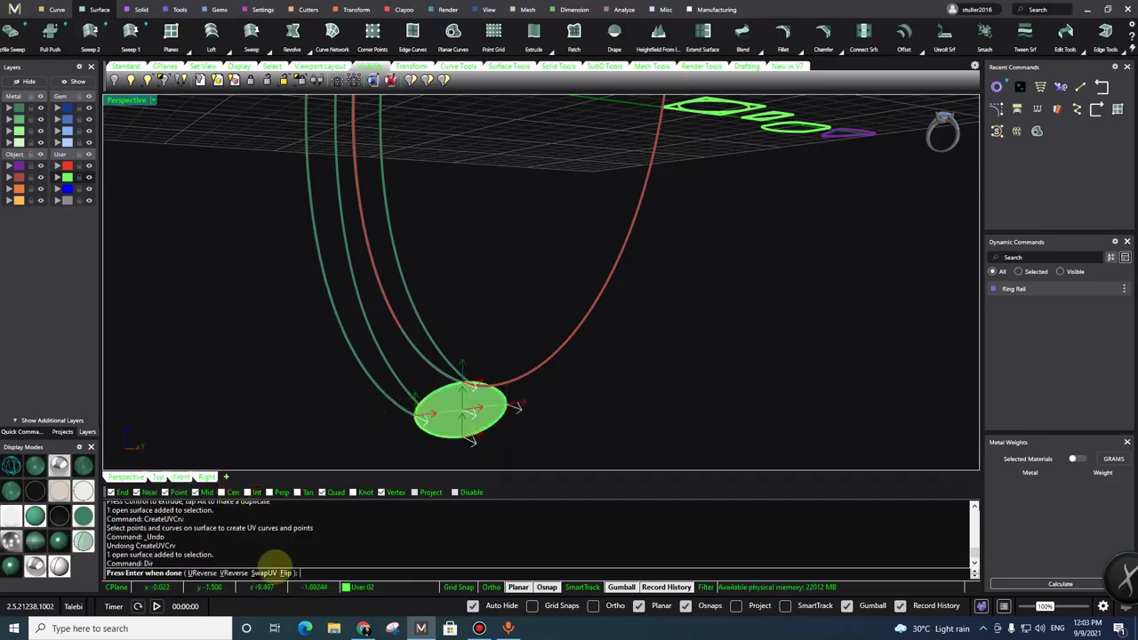
pyautogui.click(266, 573)
pyautogui.rightClick(474, 310)
pyautogui.moveTo(475, 310); pyautogui.dragTo(503, 373, button='right')
# Step: Generate UV curves from the lower planar surface with CreateUVCrv and move them along the green axis away from the origin
pyautogui.click(514, 377)
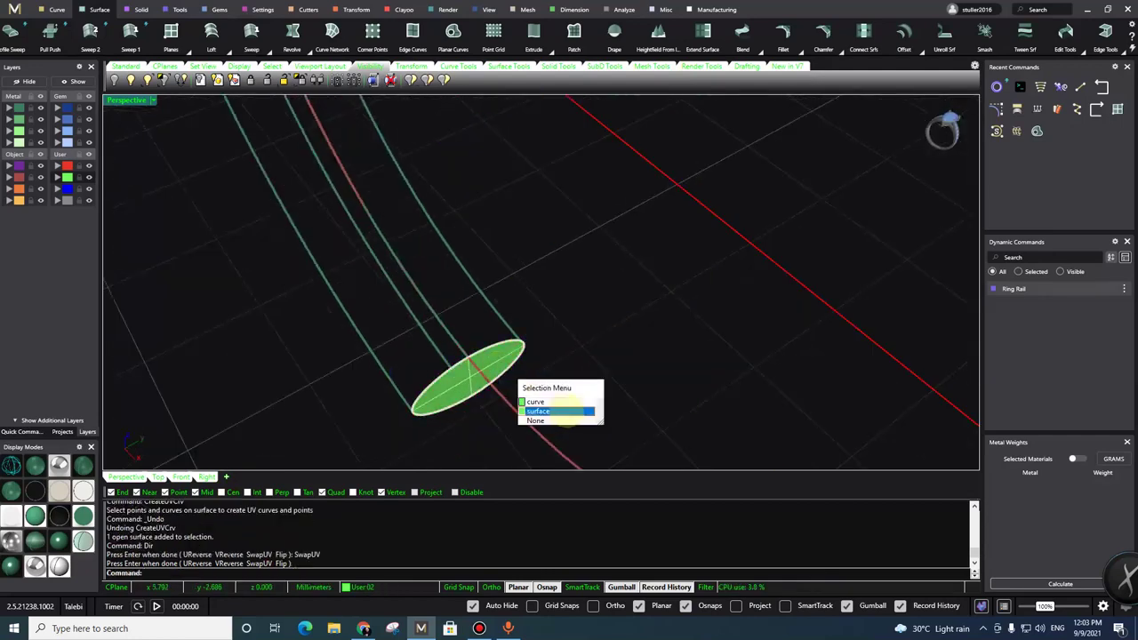
pyautogui.click(565, 412)
pyautogui.press('Return')
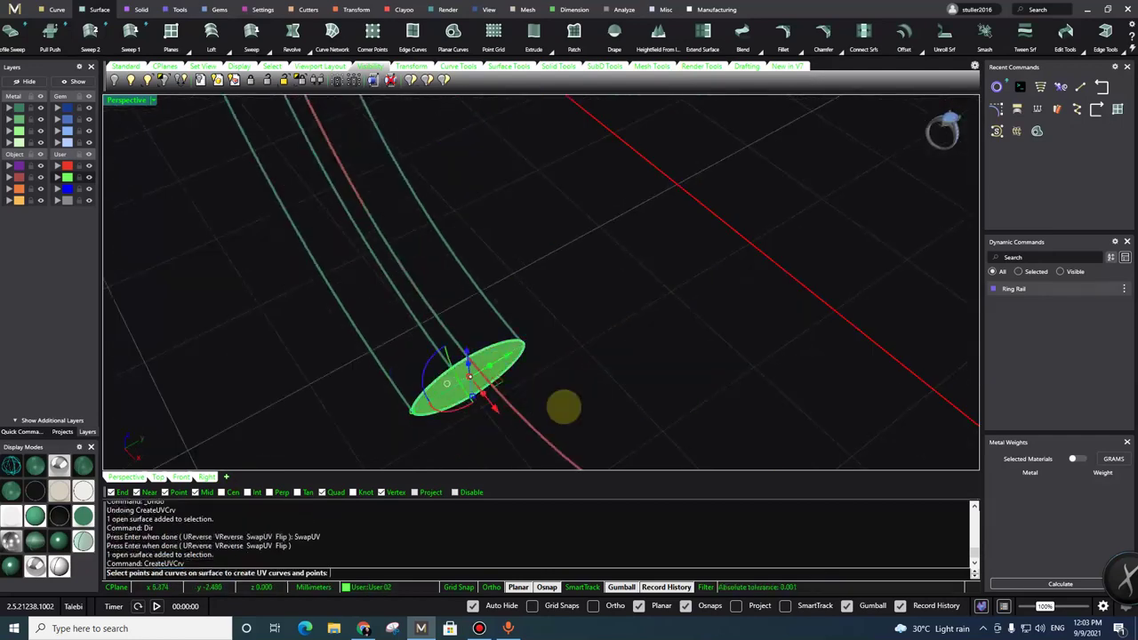
pyautogui.scroll(-7, 630, 316)
pyautogui.press('Return')
pyautogui.moveTo(620, 224); pyautogui.dragTo(542, 194, button='right')
pyautogui.moveTo(682, 240); pyautogui.dragTo(581, 237, button='right')
pyautogui.moveTo(581, 237); pyautogui.dragTo(671, 220)
pyautogui.click(683, 259)
# Step: Select all six UV curves and assign them to the layer User 04
pyautogui.moveTo(738, 255); pyautogui.dragTo(605, 260, button='right')
pyautogui.moveTo(581, 258); pyautogui.dragTo(744, 350)
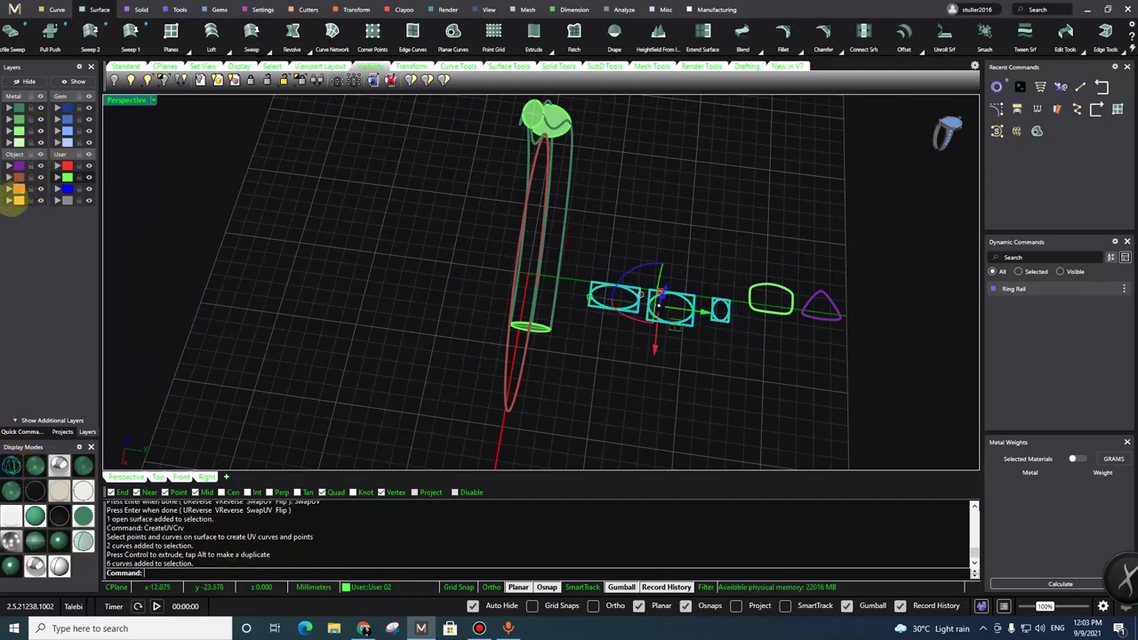
pyautogui.click(68, 201)
pyautogui.scroll(4, 571, 352)
pyautogui.moveTo(572, 353); pyautogui.dragTo(635, 325, button='right')
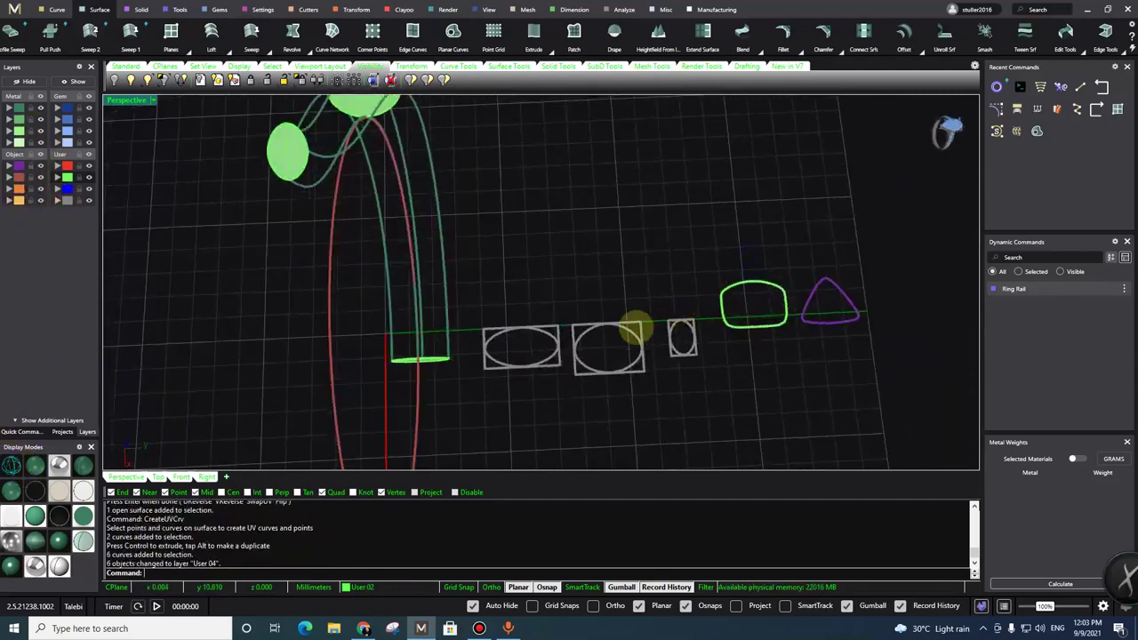
# Step: Delete the elliptical curves inside the three UV rectangles, keeping only the rectangles
pyautogui.scroll(4, 630, 323)
pyautogui.click(633, 324)
pyautogui.press('Delete')
pyautogui.click(724, 305)
pyautogui.press('Delete')
pyautogui.click(491, 318)
pyautogui.press('Delete')
# Step: Move the green rounded profile curve into the UV rectangle nearest the origin
pyautogui.scroll(-6, 553, 311)
pyautogui.scroll(4, 651, 303)
pyautogui.moveTo(752, 223); pyautogui.dragTo(681, 353)
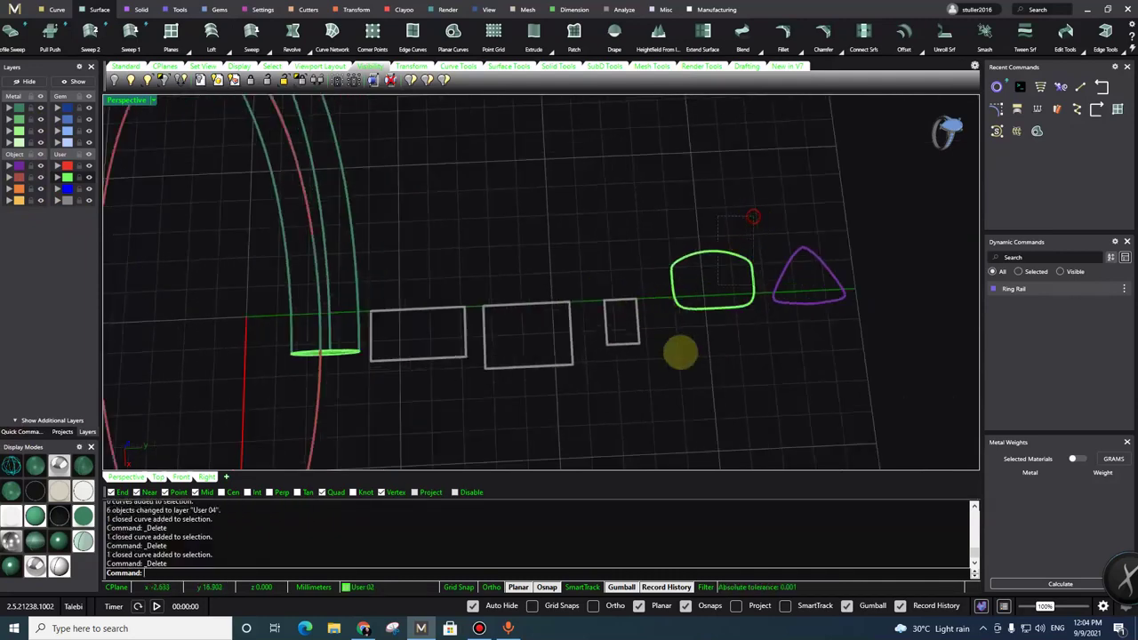
pyautogui.moveTo(730, 296); pyautogui.dragTo(430, 338)
# Step: Scale and reposition the rounded profile so it fills the width and height of its rectangle
pyautogui.scroll(4, 594, 404)
pyautogui.moveTo(599, 292); pyautogui.dragTo(601, 308)
pyautogui.keyDown('shift'); pyautogui.moveTo(608, 403); pyautogui.dragTo(564, 365, button='right'); pyautogui.keyUp('shift')
pyautogui.moveTo(562, 340); pyautogui.dragTo(557, 266)
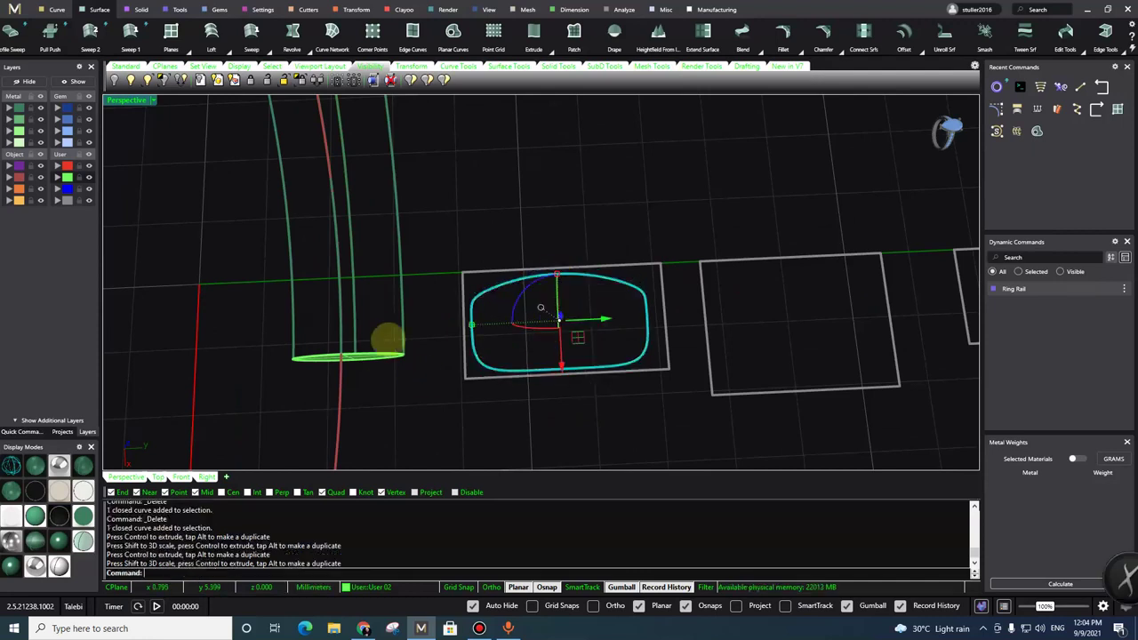
pyautogui.scroll(3, 389, 339)
pyautogui.moveTo(493, 323); pyautogui.dragTo(477, 323)
pyautogui.keyDown('shift'); pyautogui.moveTo(637, 313); pyautogui.dragTo(569, 300, button='right'); pyautogui.keyUp('shift')
pyautogui.moveTo(572, 303); pyautogui.dragTo(575, 302)
pyautogui.click(639, 293)
# Step: Move the purple triangular profile into the middle UV rectangle and scale it to fit the rectangle's edges
pyautogui.scroll(-10, 639, 293)
pyautogui.keyDown('shift'); pyautogui.moveTo(711, 300); pyautogui.dragTo(533, 274, button='right'); pyautogui.keyUp('shift')
pyautogui.scroll(4, 572, 229)
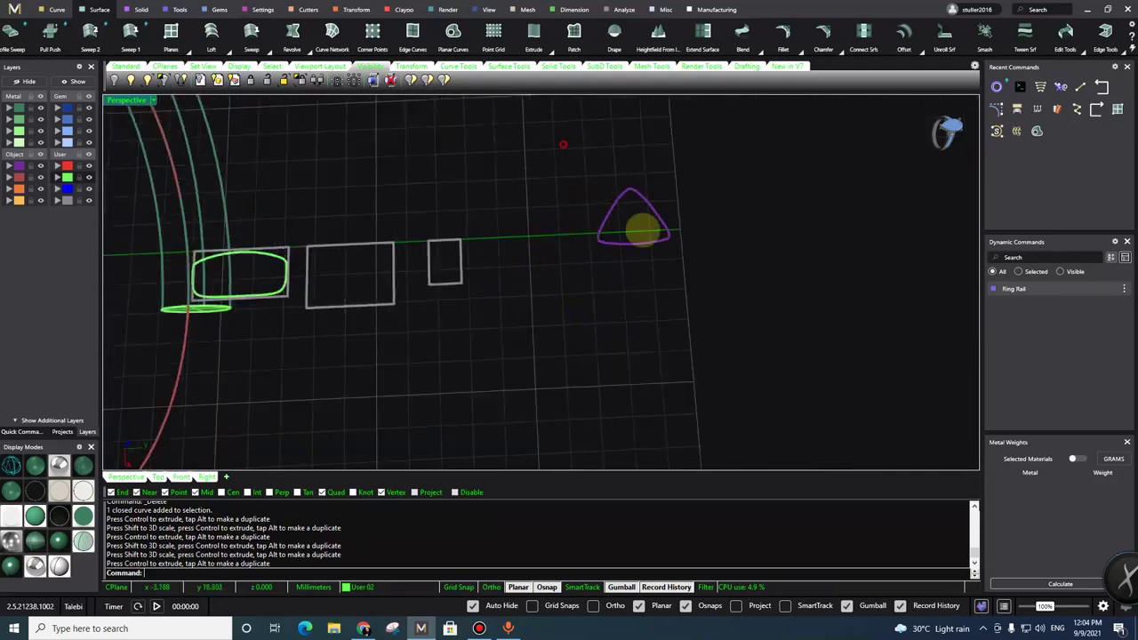
pyautogui.click(637, 233)
pyautogui.moveTo(637, 233); pyautogui.dragTo(668, 225, button='right')
pyautogui.moveTo(661, 250); pyautogui.dragTo(378, 307)
pyautogui.keyDown('shift'); pyautogui.moveTo(326, 254); pyautogui.dragTo(546, 294, button='right'); pyautogui.keyUp('shift')
pyautogui.scroll(7, 548, 301)
pyautogui.moveTo(616, 296); pyautogui.dragTo(616, 287)
pyautogui.moveTo(641, 371); pyautogui.dragTo(642, 375)
pyautogui.keyDown('shift'); pyautogui.moveTo(722, 373); pyautogui.dragTo(471, 304, button='right'); pyautogui.keyUp('shift')
# Step: Duplicate the triangular profile into the smallest UV rectangle and scale the copy to fit
pyautogui.scroll(-7, 432, 288)
pyautogui.keyDown('alt'); pyautogui.moveTo(425, 281); pyautogui.dragTo(535, 274); pyautogui.keyUp('alt')
pyautogui.scroll(5, 441, 280)
pyautogui.scroll(3, 431, 272)
pyautogui.click(566, 239)
# Step: Create planar surfaces from the three UV rectangles with Planar Curves
pyautogui.scroll(-7, 660, 300)
pyautogui.moveTo(660, 300); pyautogui.dragTo(480, 336, button='right')
pyautogui.scroll(4, 480, 336)
pyautogui.click(478, 332)
pyautogui.keyDown('shift'); pyautogui.click(503, 302); pyautogui.keyUp('shift')
pyautogui.keyDown('shift'); pyautogui.click(544, 180); pyautogui.keyUp('shift')
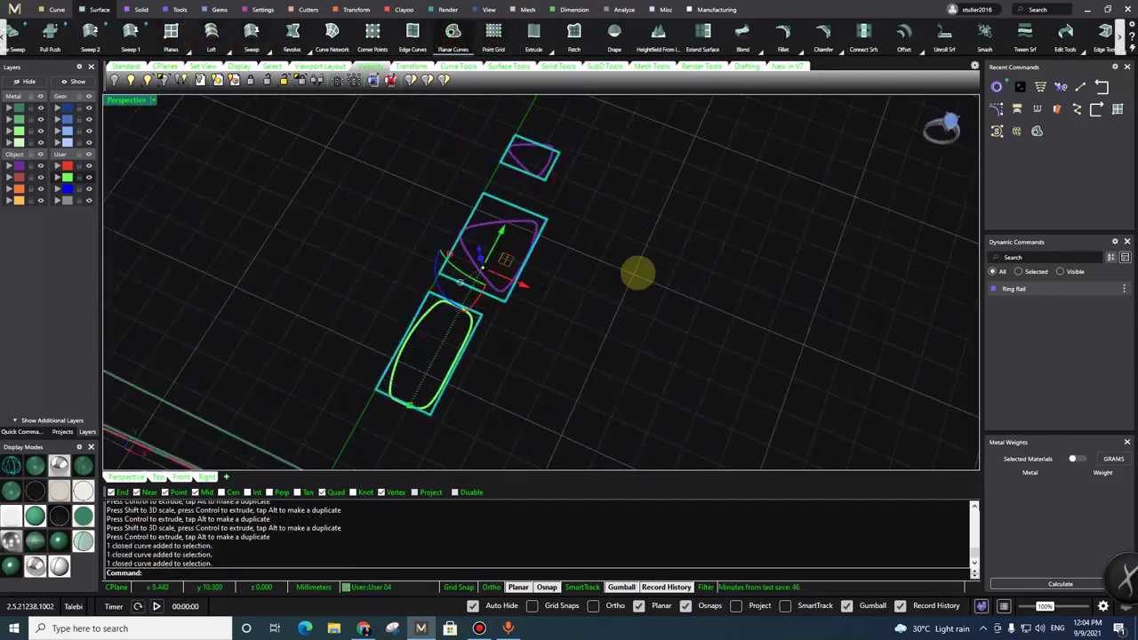
pyautogui.scroll(-8, 577, 294)
pyautogui.moveTo(577, 294)
pyautogui.mouseDown(button='right')
pyautogui.moveTo(504, 308)
pyautogui.moveTo(531, 279)
pyautogui.moveTo(569, 278)
pyautogui.mouseUp(button='right')
pyautogui.scroll(-3, 429, 214)
pyautogui.scroll(7, 436, 216)
pyautogui.scroll(-3, 442, 218)
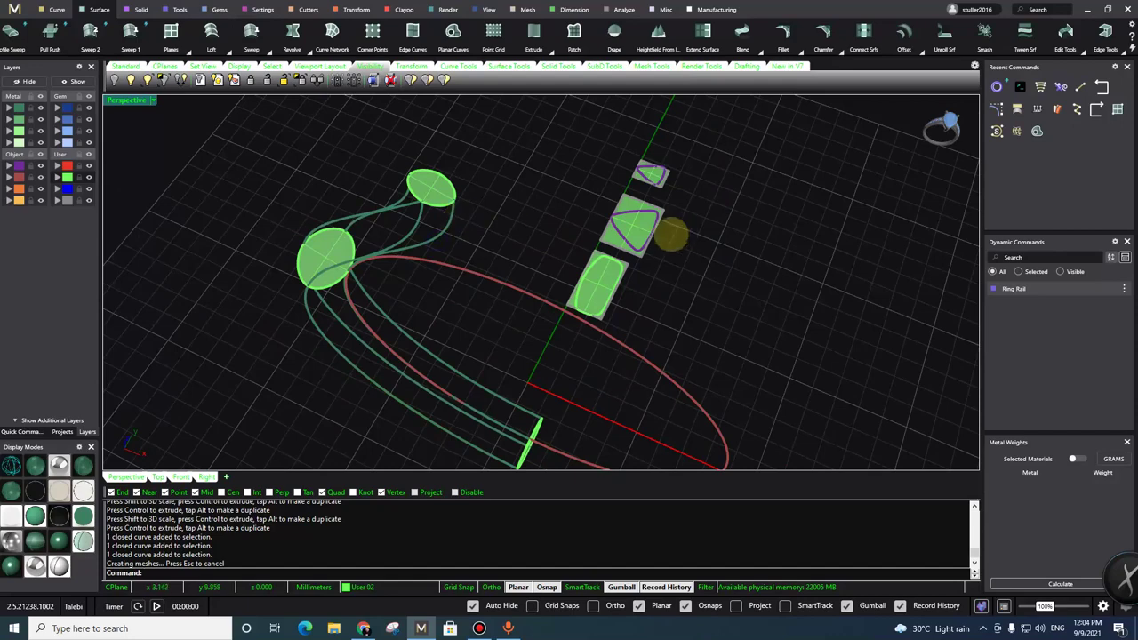
pyautogui.keyDown('shift'); pyautogui.moveTo(298, 448); pyautogui.dragTo(345, 429, button='right'); pyautogui.keyUp('shift')
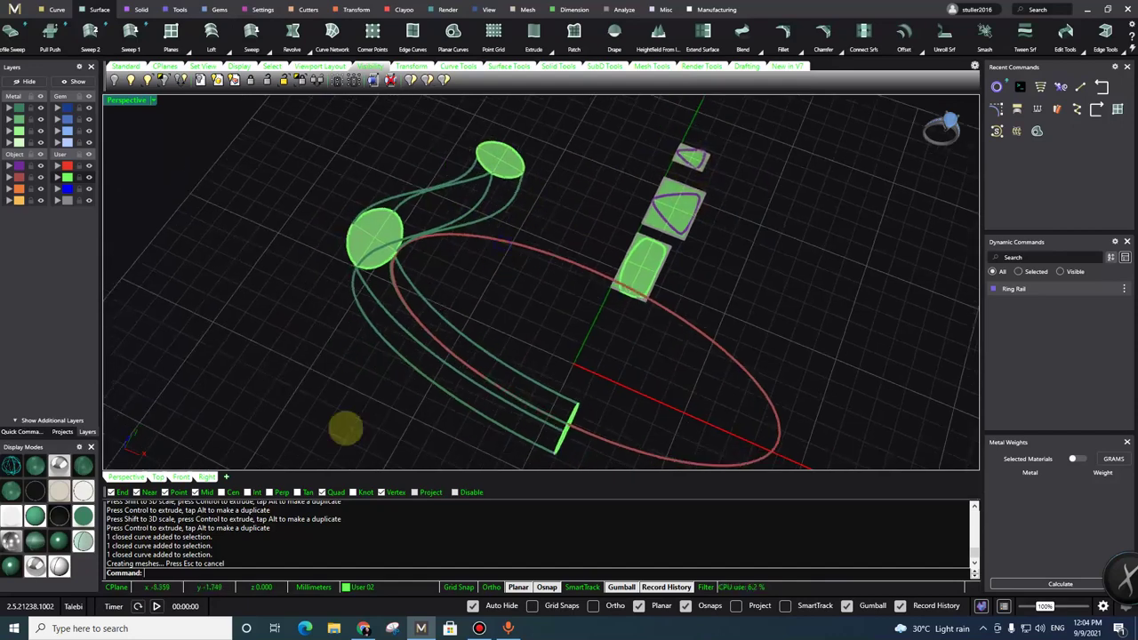
pyautogui.rightClick(271, 574)
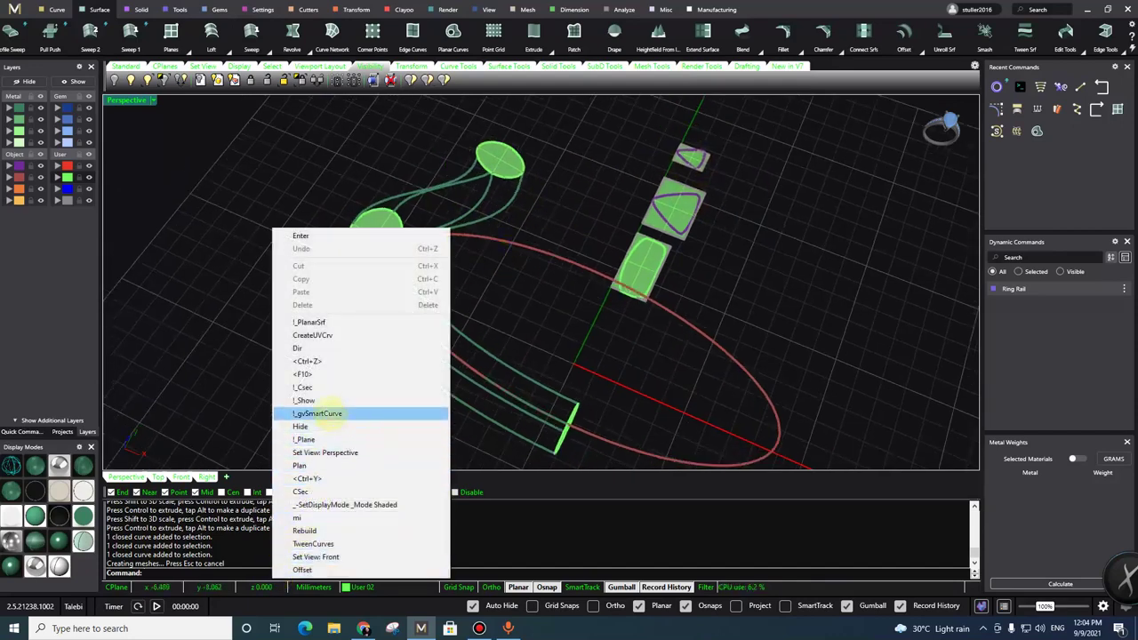
pyautogui.click(312, 585)
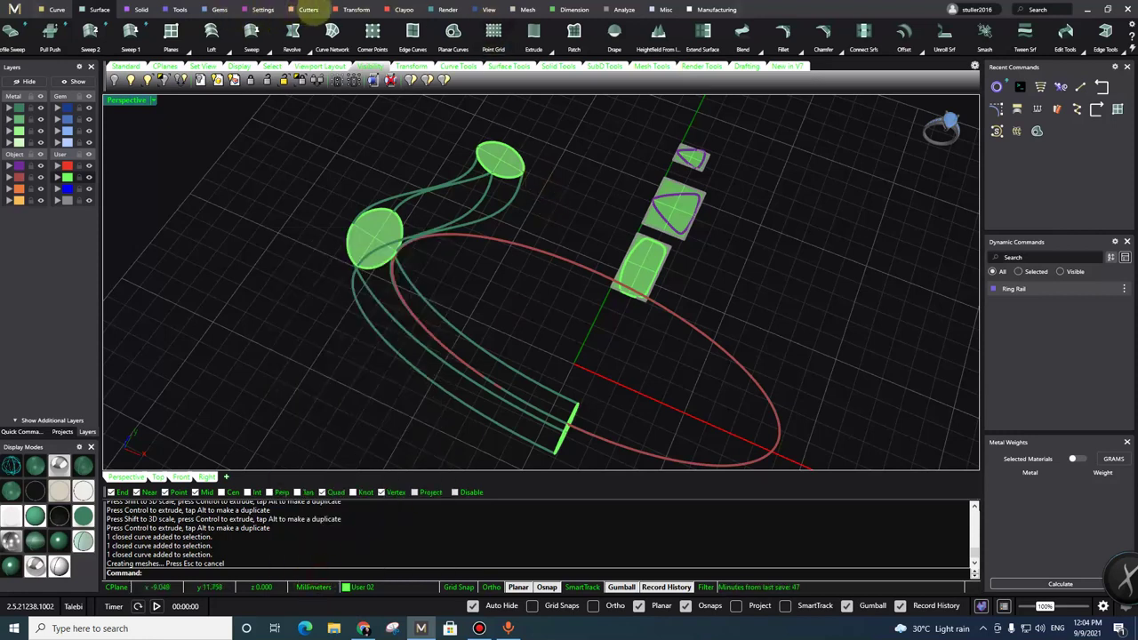
# Step: Start Flow Along Surface with the triangular curve on the smallest rectangle as the object to flow
pyautogui.click(355, 9)
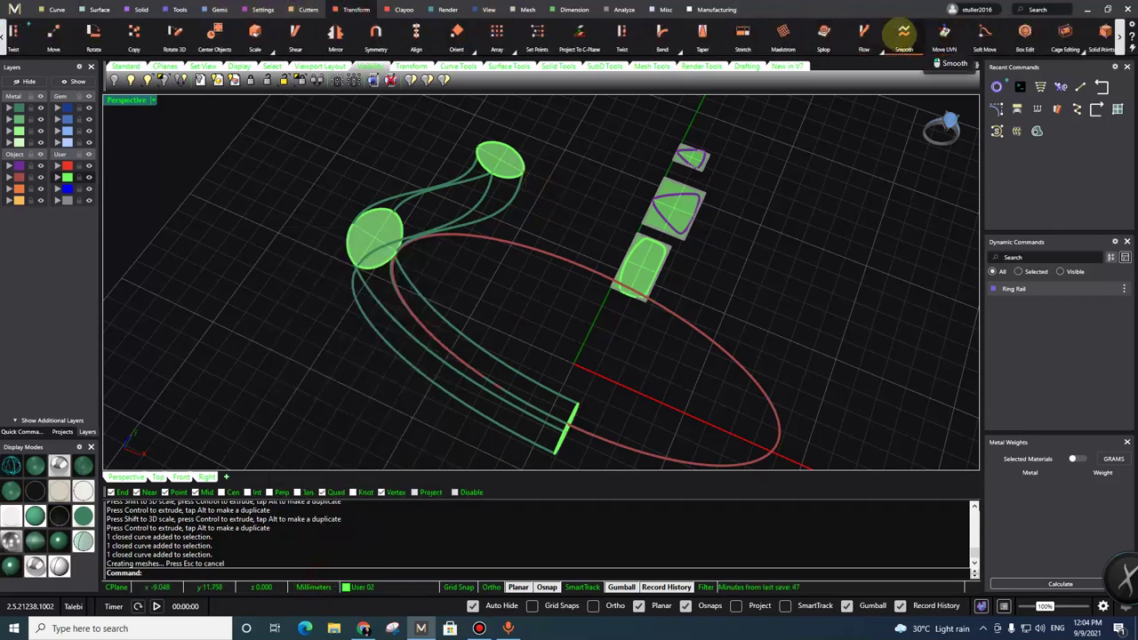
pyautogui.click(878, 50)
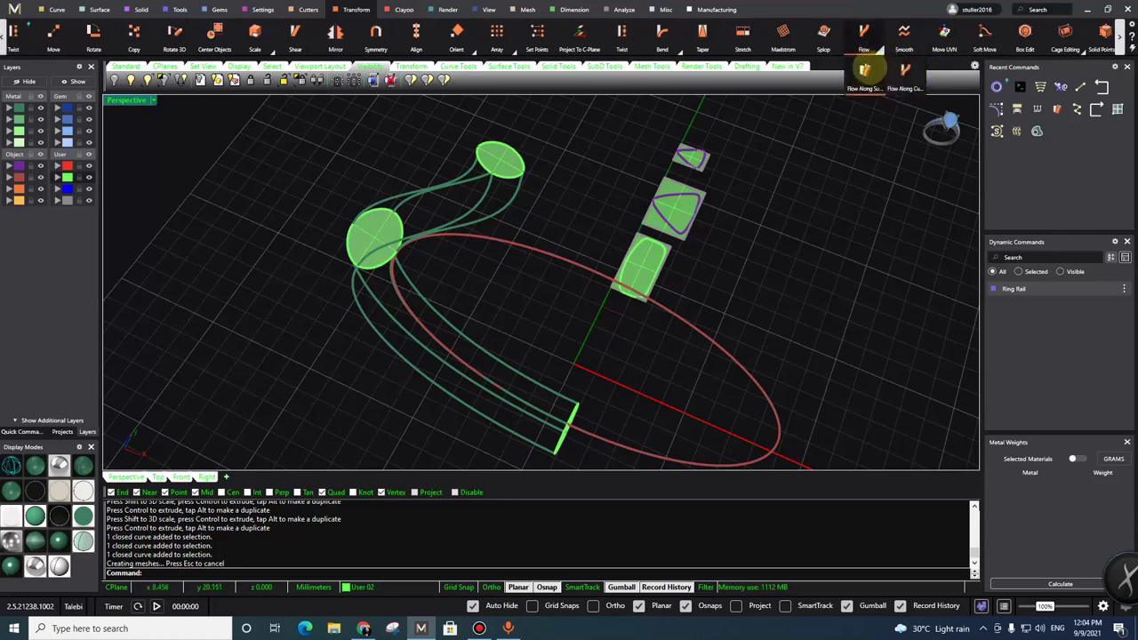
pyautogui.click(863, 70)
pyautogui.moveTo(723, 305); pyautogui.dragTo(711, 282, button='right')
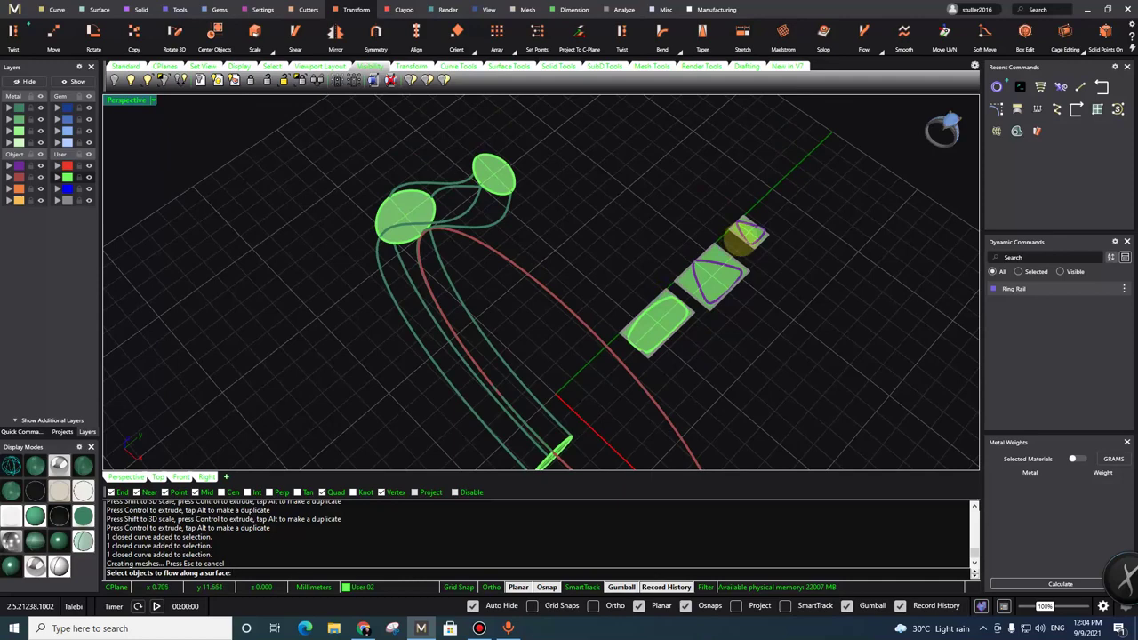
pyautogui.scroll(5, 738, 232)
pyautogui.click(752, 213)
pyautogui.click(798, 237)
pyautogui.moveTo(842, 284); pyautogui.dragTo(734, 272, button='right')
pyautogui.scroll(-3, 737, 303)
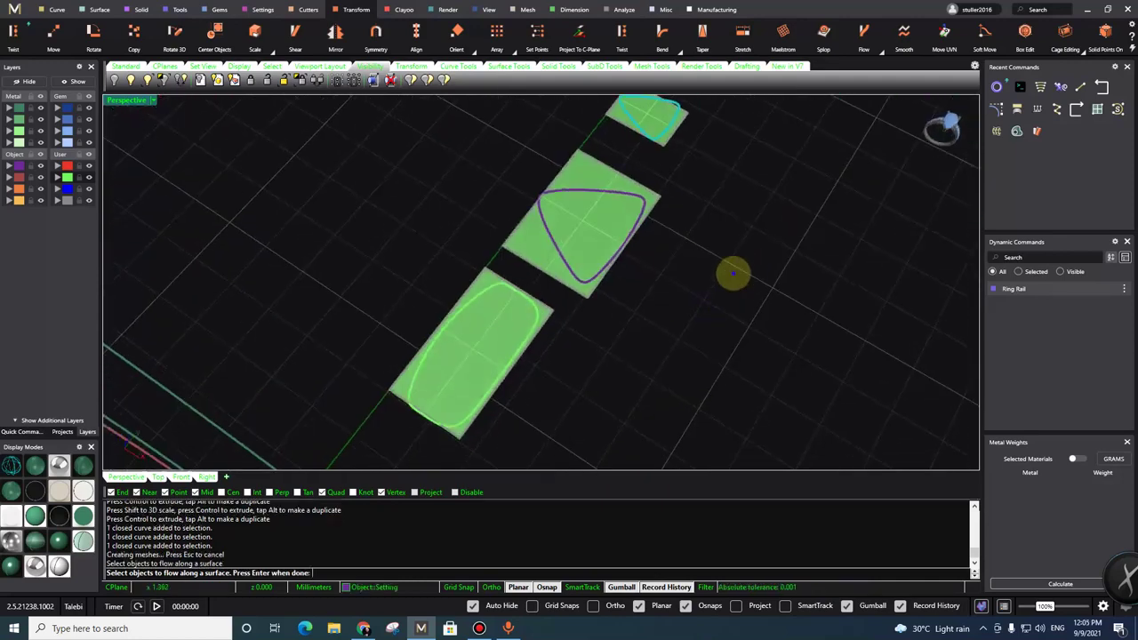
pyautogui.scroll(-5, 750, 282)
pyautogui.rightClick(750, 281)
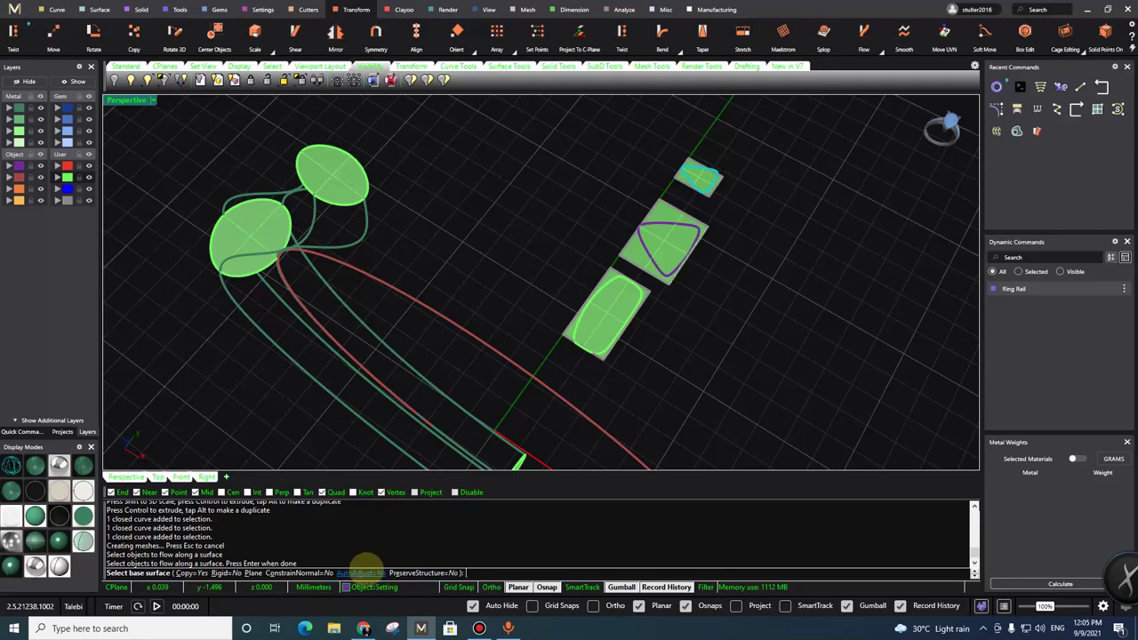
# Step: Turn the AutoAdjust option on and set it back to No for Flow Along Surface
pyautogui.moveTo(283, 167); pyautogui.dragTo(436, 183, button='right')
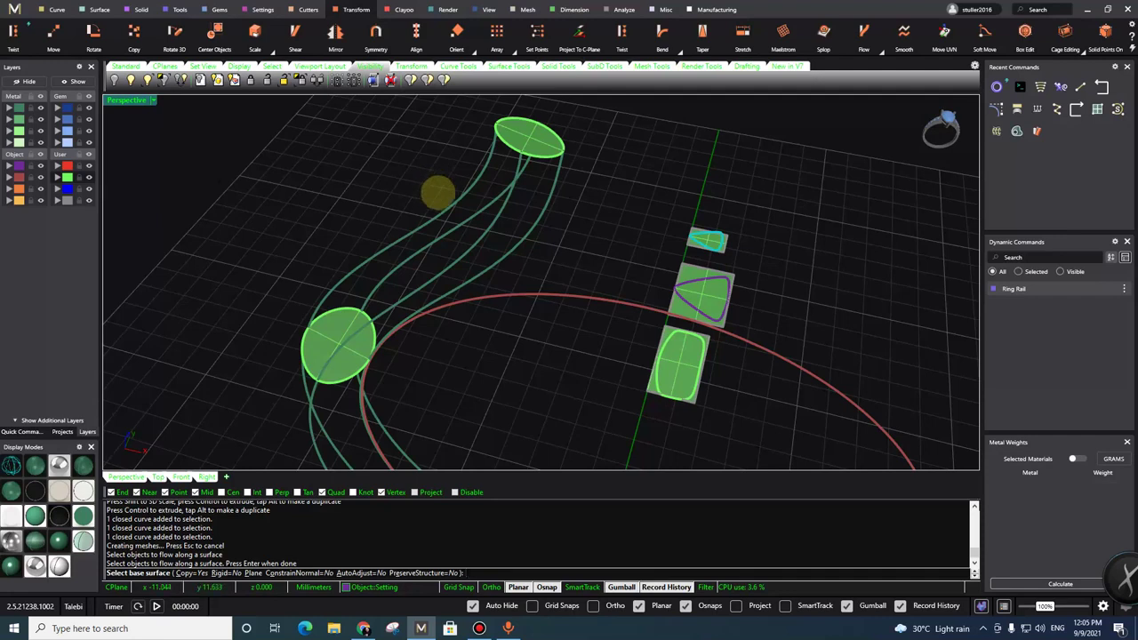
pyautogui.moveTo(438, 193); pyautogui.dragTo(485, 169, button='right')
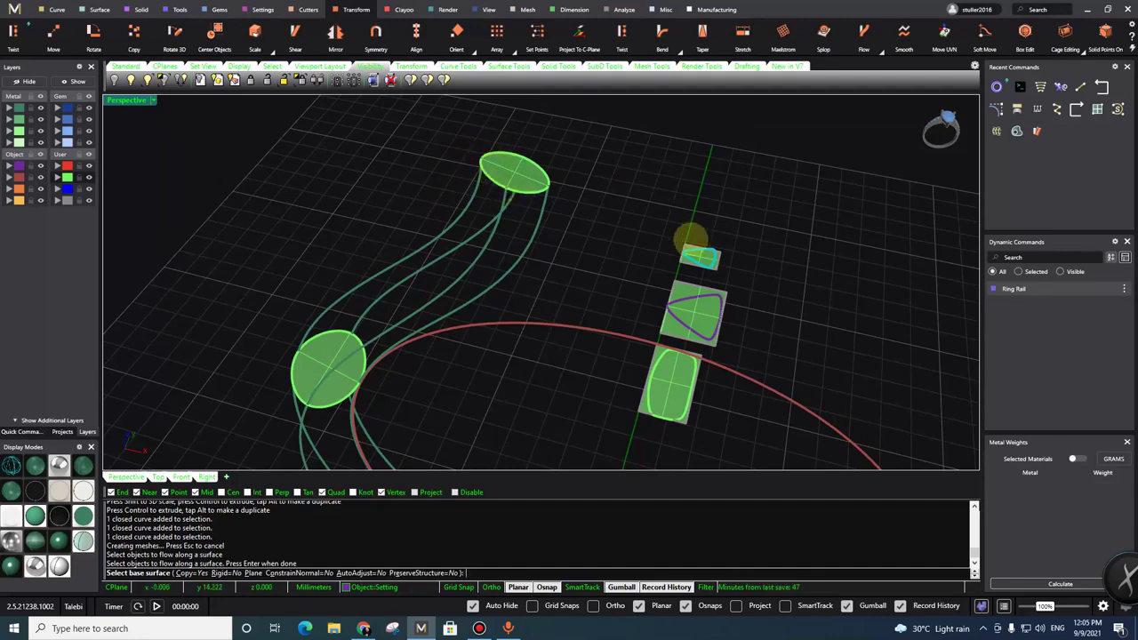
pyautogui.moveTo(724, 266); pyautogui.dragTo(697, 271, button='right')
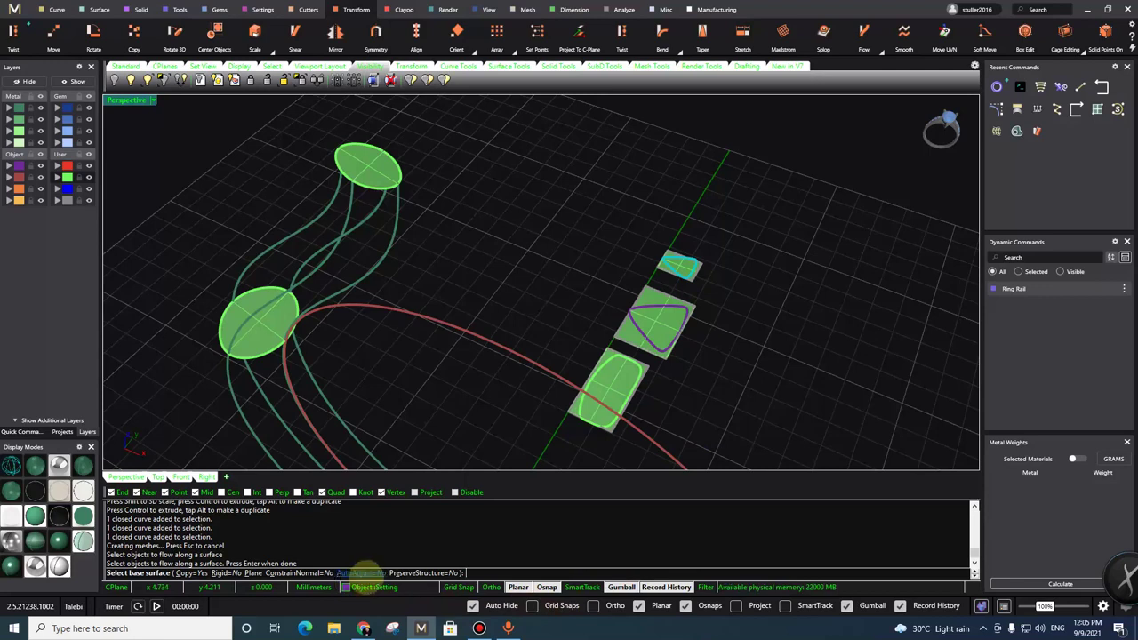
pyautogui.click(364, 572)
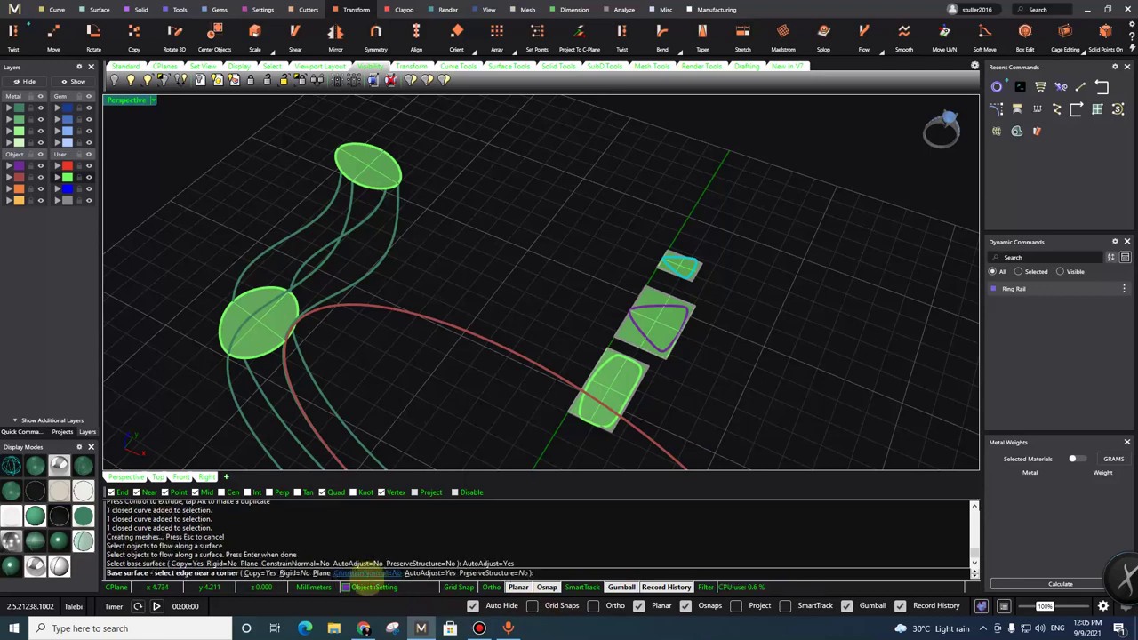
pyautogui.click(411, 574)
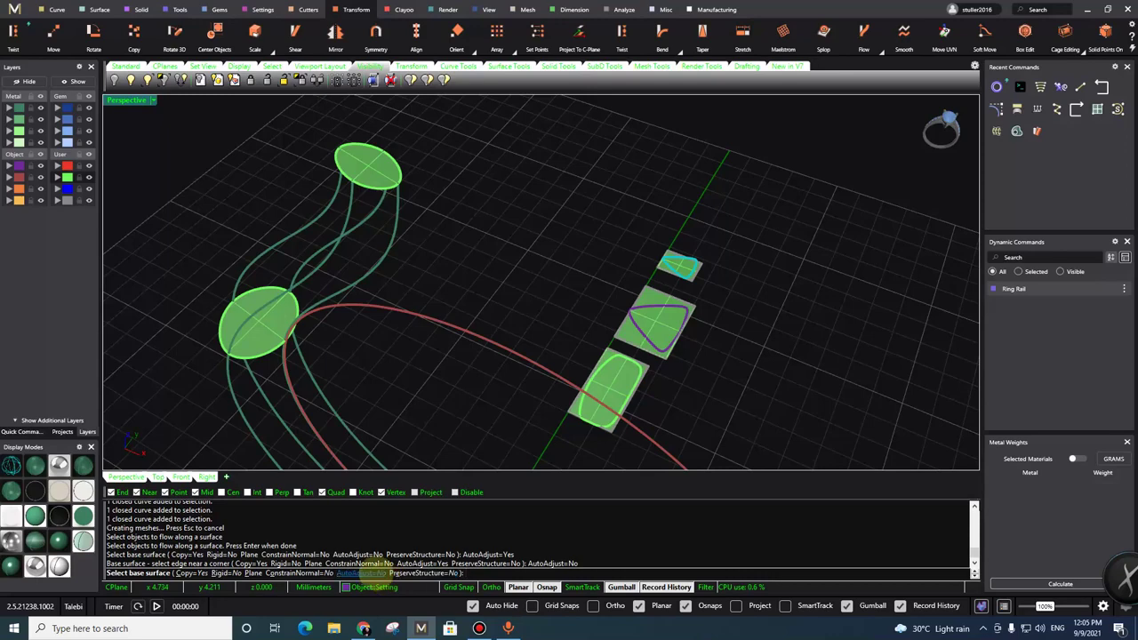
# Step: Flow the triangular curve from the smallest rectangular surface onto the planar surface at the rails' upper ends
pyautogui.moveTo(525, 458)
pyautogui.mouseDown(button='right')
pyautogui.moveTo(540, 450)
pyautogui.moveTo(628, 236)
pyautogui.moveTo(631, 296)
pyautogui.moveTo(696, 285)
pyautogui.mouseUp(button='right')
pyautogui.scroll(5, 658, 242)
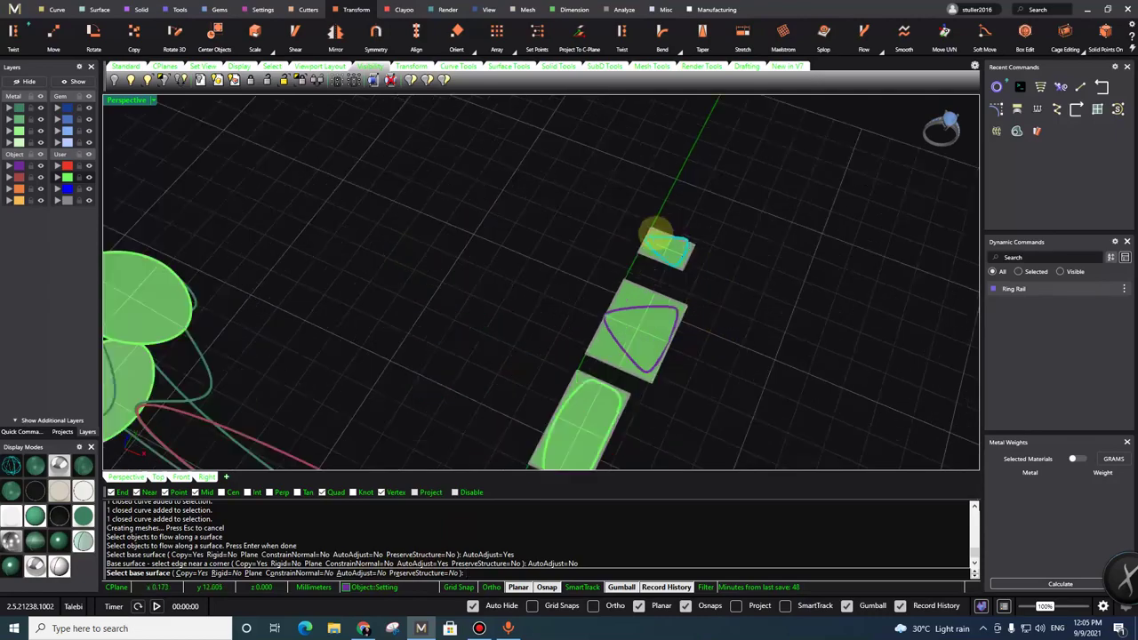
pyautogui.click(640, 255)
pyautogui.scroll(-5, 638, 258)
pyautogui.moveTo(623, 271); pyautogui.dragTo(675, 222, button='right')
pyautogui.scroll(3, 700, 314)
pyautogui.click(674, 310)
# Step: Flow the larger triangular curve from the middle rectangular surface onto the middle planar surface with Flow Along Surface
pyautogui.scroll(-4, 672, 310)
pyautogui.click(672, 239)
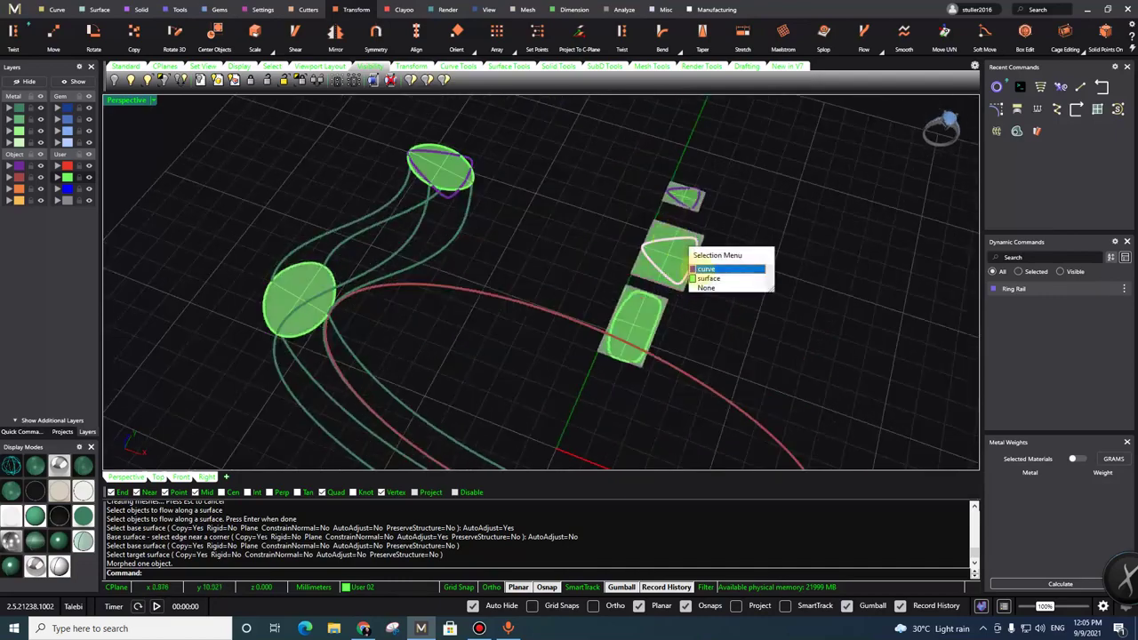
pyautogui.click(695, 270)
pyautogui.rightClick(642, 267)
pyautogui.scroll(4, 643, 267)
pyautogui.click(644, 264)
pyautogui.scroll(-5, 647, 262)
pyautogui.scroll(5, 475, 300)
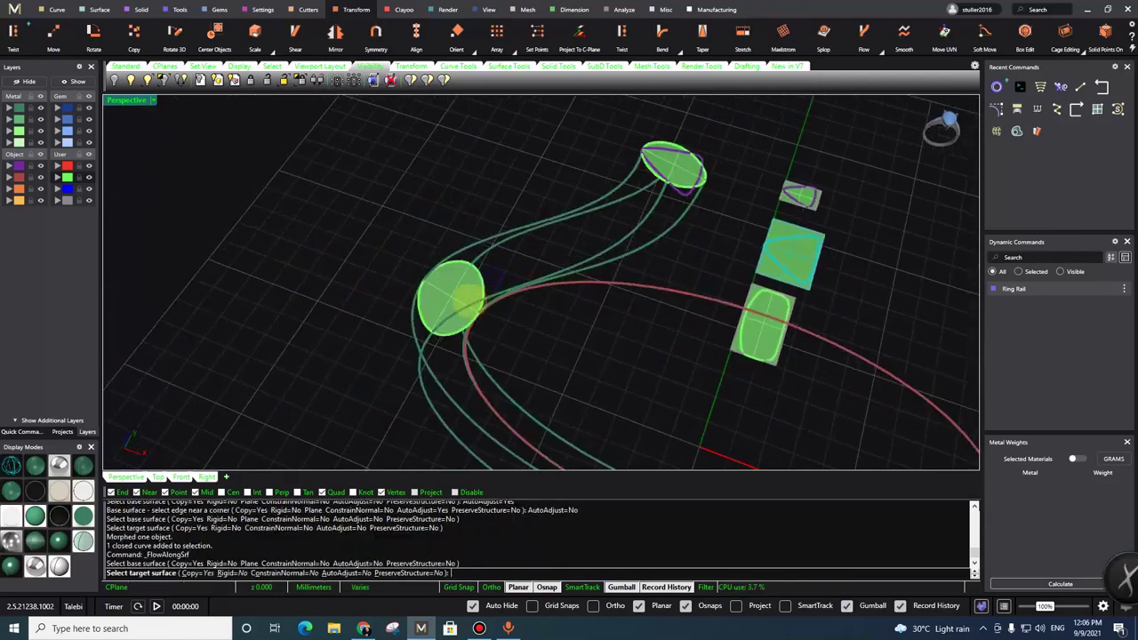
pyautogui.click(391, 299)
# Step: Flow the rounded profile from the rectangular surface nearest the origin onto the planar surface at the rails' lower ends
pyautogui.scroll(-5, 437, 311)
pyautogui.moveTo(437, 310); pyautogui.dragTo(520, 264, button='right')
pyautogui.scroll(5, 520, 266)
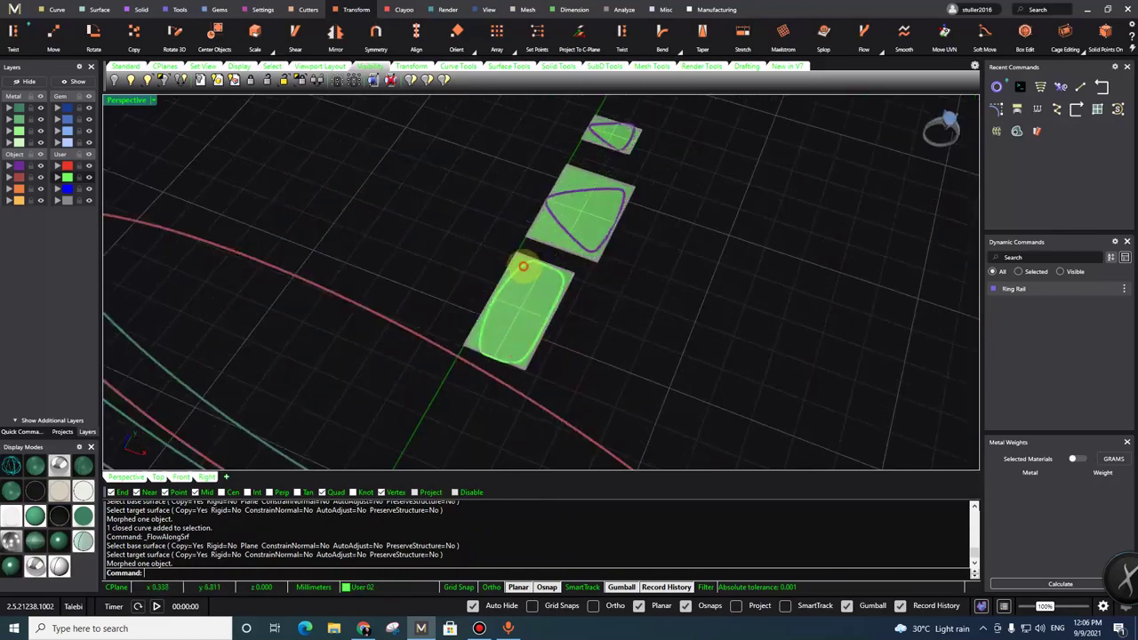
pyautogui.click(560, 297)
pyautogui.rightClick(506, 338)
pyautogui.scroll(3, 494, 348)
pyautogui.click(485, 326)
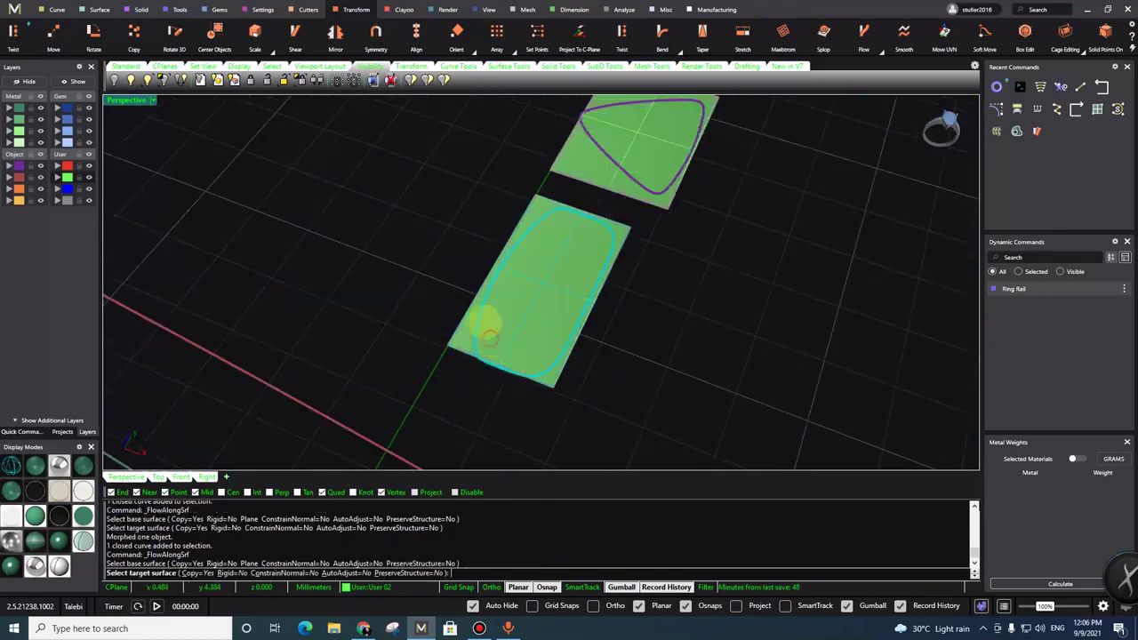
pyautogui.scroll(-10, 486, 324)
pyautogui.scroll(5, 503, 343)
pyautogui.scroll(5, 483, 303)
pyautogui.click(437, 273)
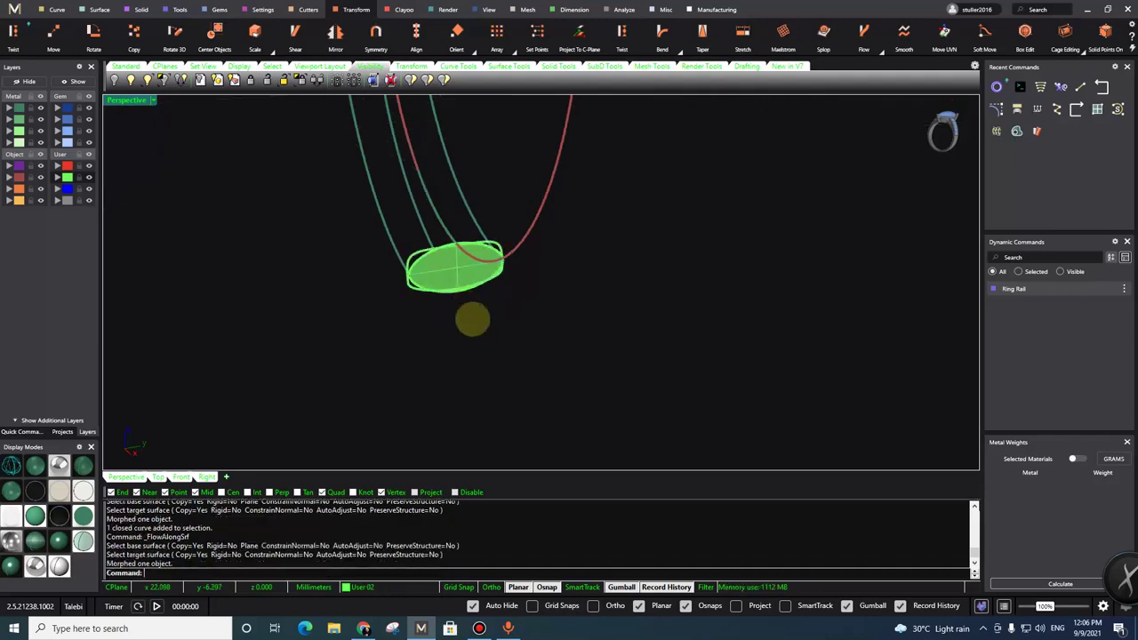
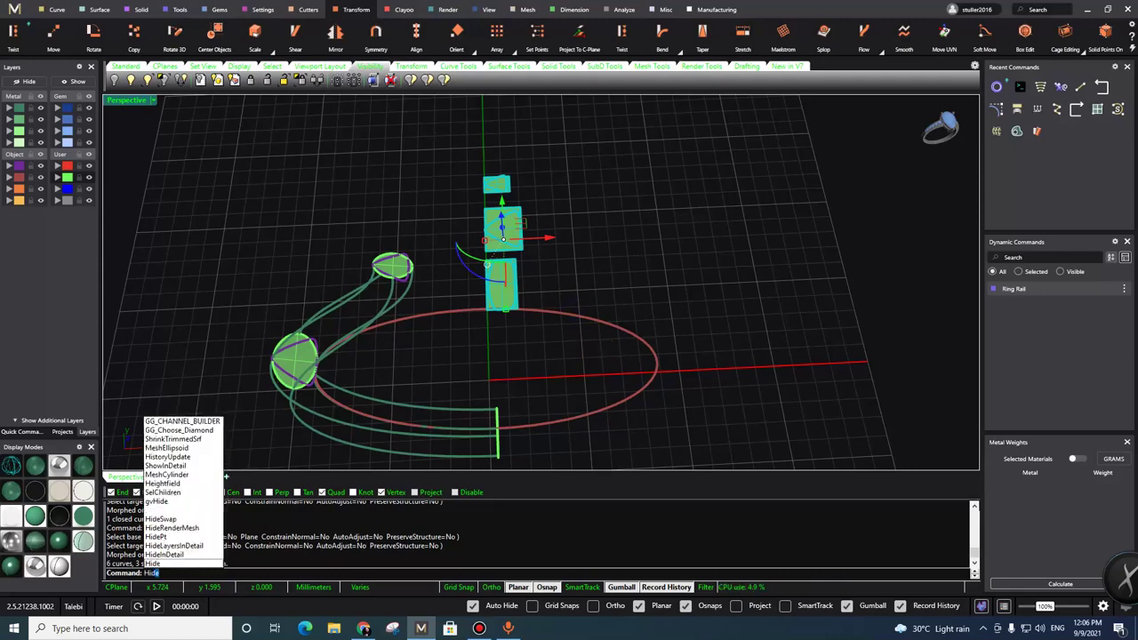
# Step: Hide the flat rectangular surfaces with their profiles, plus the planar surface and its outline at the rails' upper ends
pyautogui.rightClick(595, 346)
pyautogui.scroll(6, 457, 303)
pyautogui.click(458, 298)
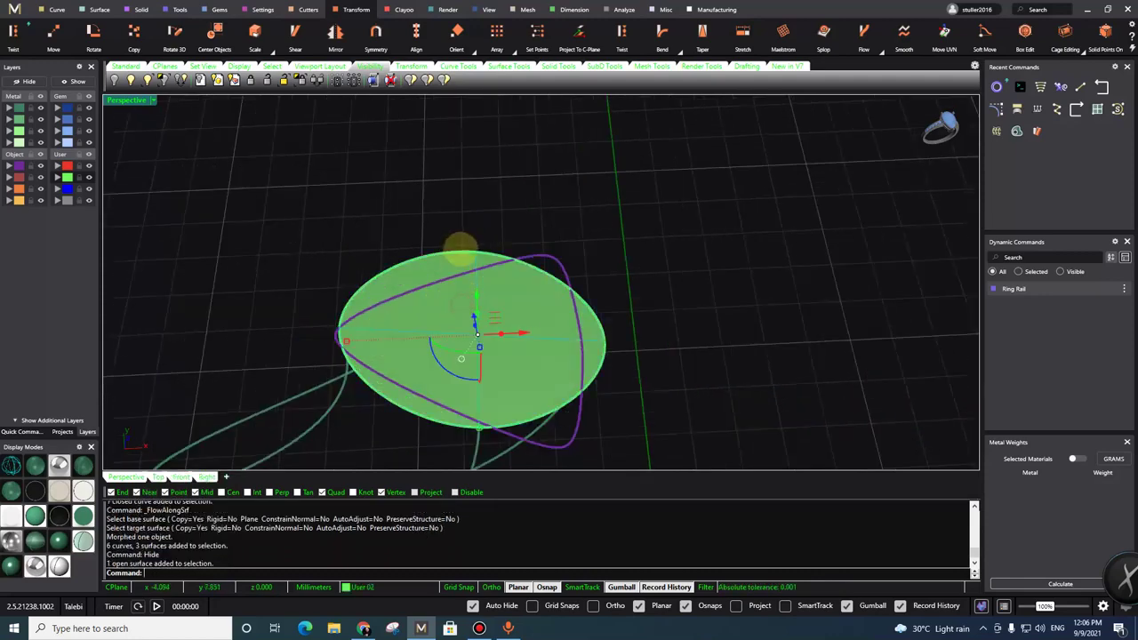
pyautogui.keyDown('shift'); pyautogui.click(460, 252); pyautogui.keyUp('shift')
pyautogui.write('H')
pyautogui.rightClick(471, 277)
# Step: Examine how the larger flowed triangular profile sits on the middle planar surface and its outline
pyautogui.scroll(-8, 495, 300)
pyautogui.scroll(4, 356, 347)
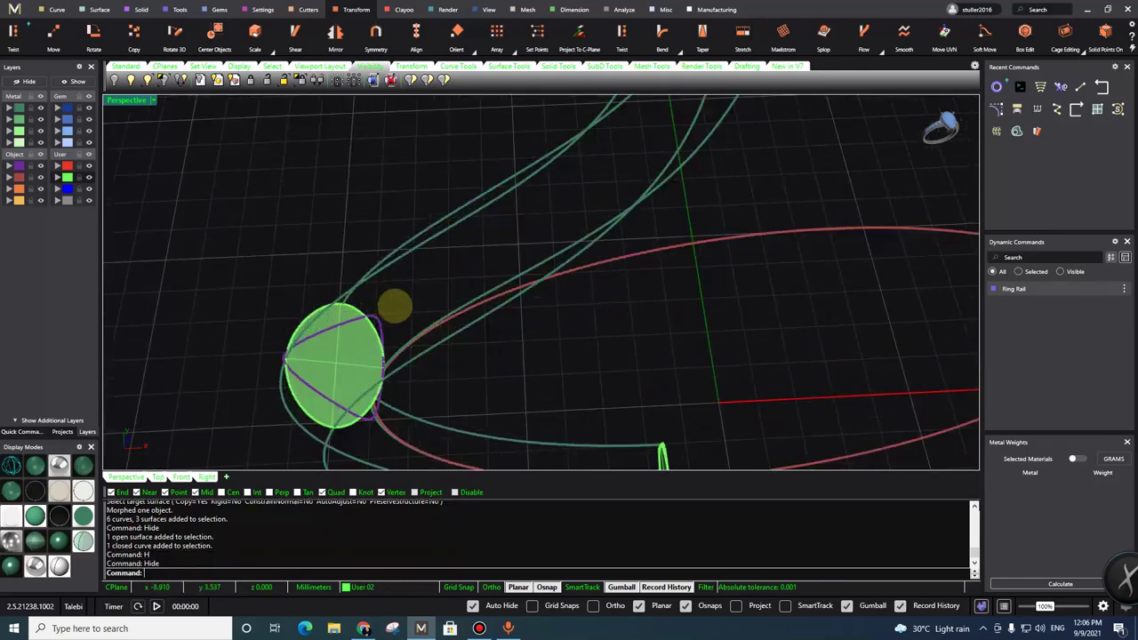
pyautogui.moveTo(394, 305); pyautogui.dragTo(505, 274, button='right')
pyautogui.scroll(-5, 505, 275)
pyautogui.scroll(8, 400, 280)
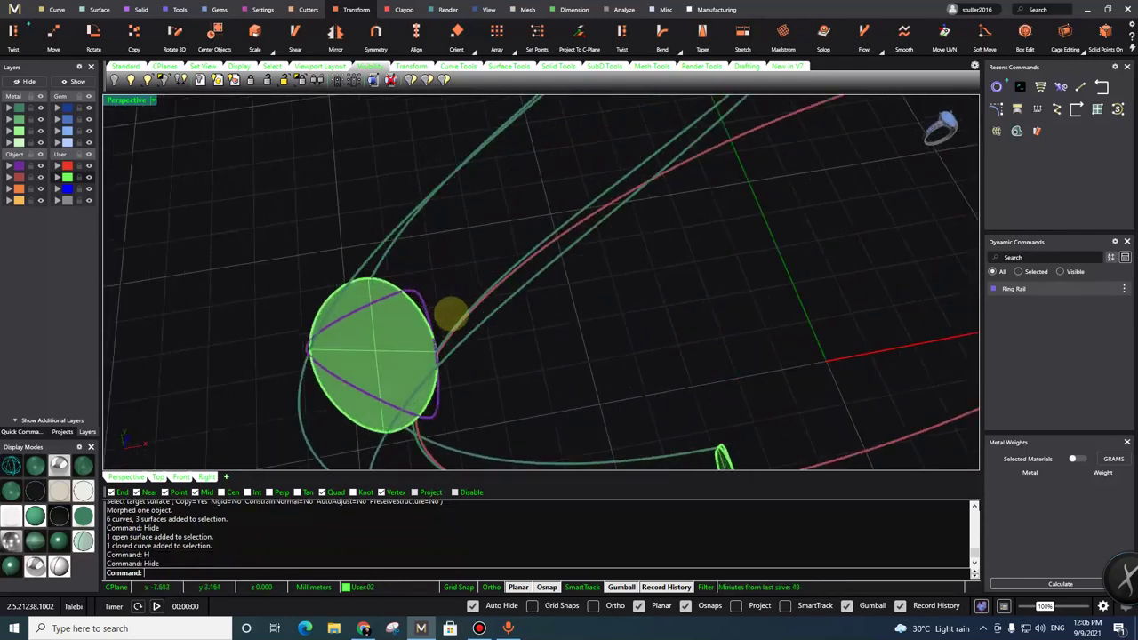
pyautogui.scroll(7, 360, 273)
pyautogui.click(366, 283)
pyautogui.click(404, 314)
pyautogui.keyDown('shift'); pyautogui.click(388, 287); pyautogui.keyUp('shift')
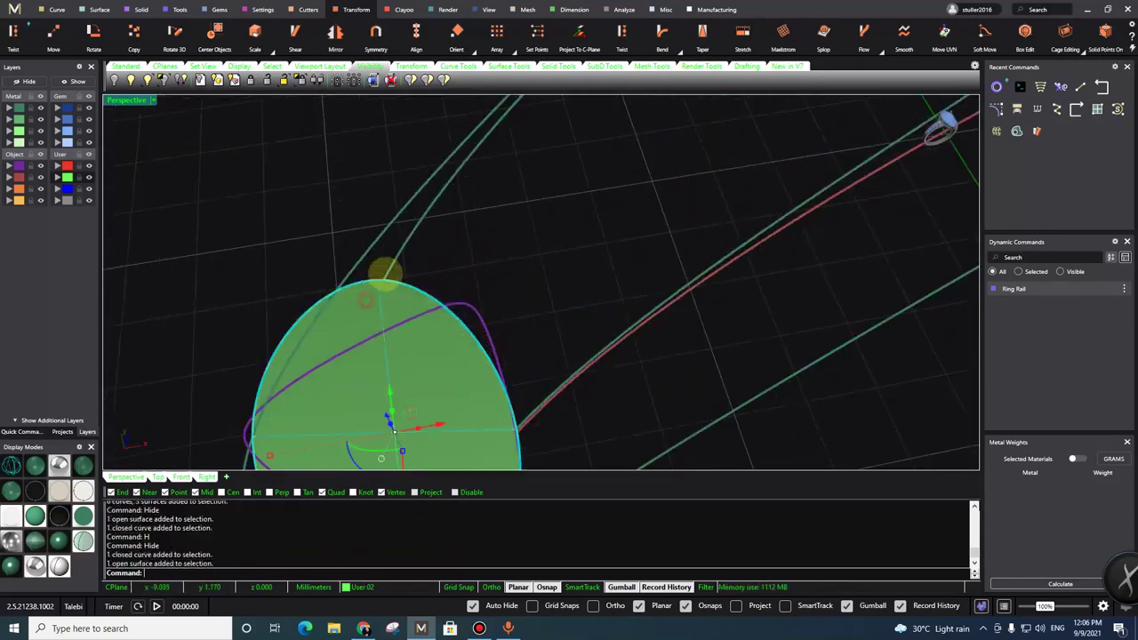
pyautogui.scroll(-7, 391, 271)
pyautogui.moveTo(391, 272); pyautogui.dragTo(457, 296, button='right')
# Step: Undo the last two Hide operations
pyautogui.hotkey('ctrl', 'z')
pyautogui.scroll(-6, 542, 211)
pyautogui.moveTo(549, 216); pyautogui.dragTo(706, 281, button='right')
pyautogui.scroll(8, 521, 254)
pyautogui.scroll(-7, 490, 246)
pyautogui.scroll(-4, 605, 284)
pyautogui.scroll(-5, 606, 284)
pyautogui.hotkey('ctrl', 'z')
# Step: Shift and narrow the small triangular curve to fit the width of the smallest rectangle
pyautogui.moveTo(696, 239); pyautogui.dragTo(579, 317, button='right')
pyautogui.scroll(5, 655, 307)
pyautogui.click(681, 309)
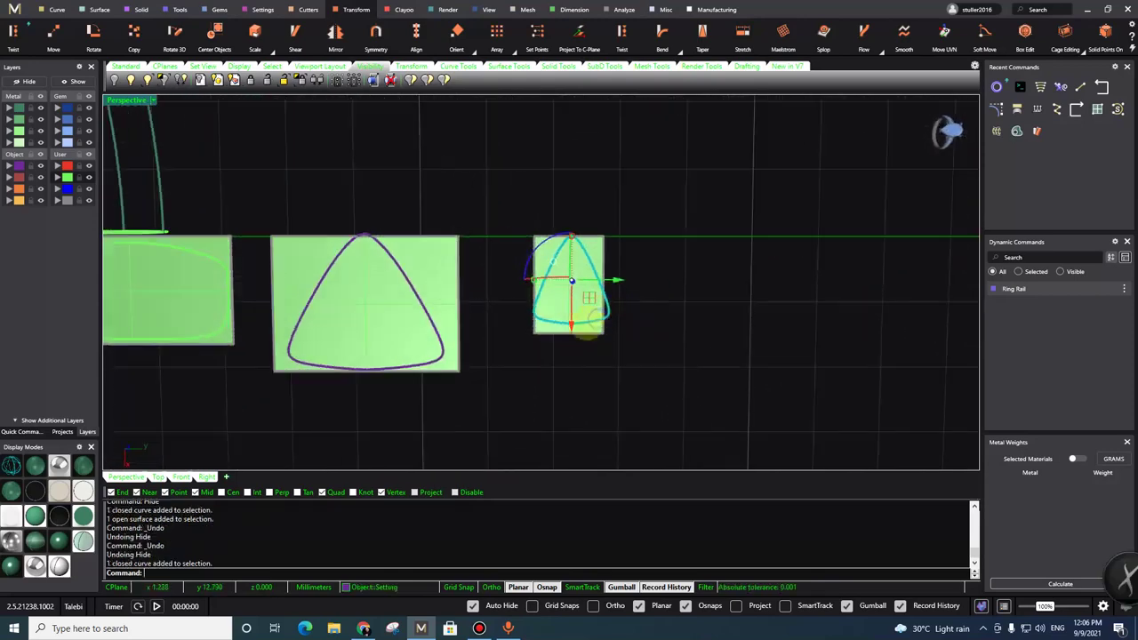
pyautogui.scroll(3, 579, 317)
pyautogui.scroll(2, 582, 300)
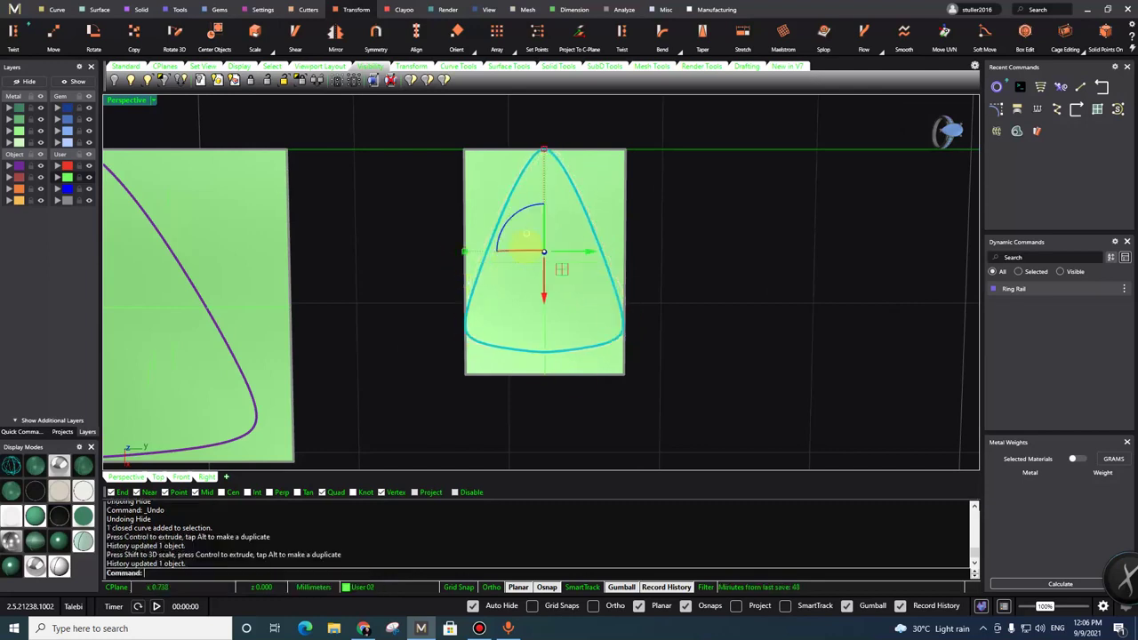
pyautogui.write('h')
pyautogui.press('Return')
pyautogui.scroll(-3, 531, 290)
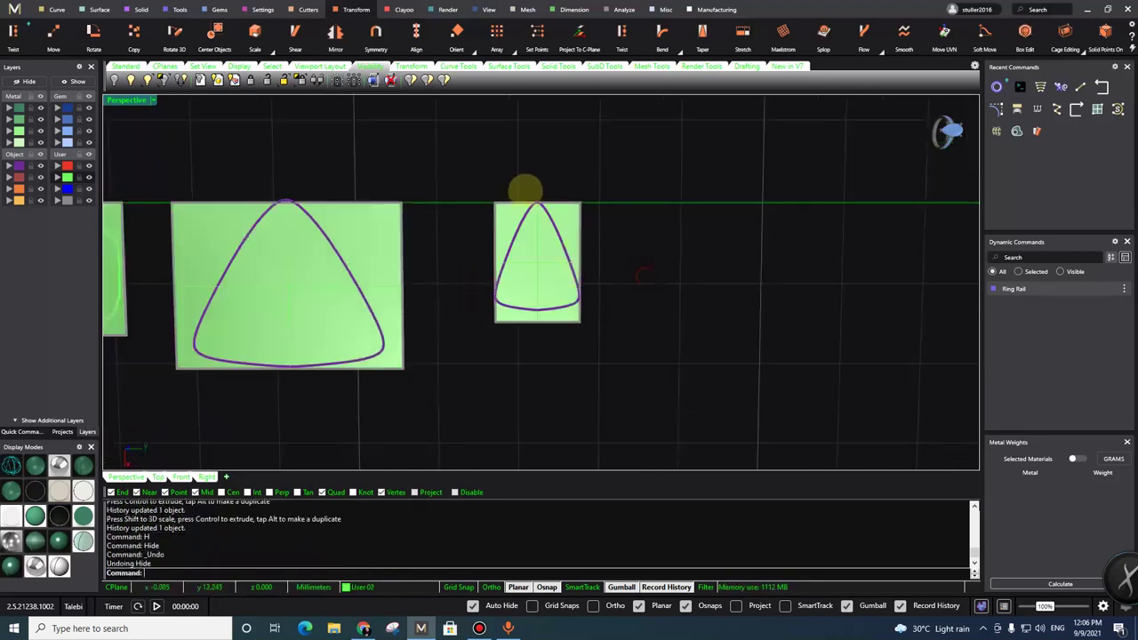
# Step: Stretch the small triangular curve slightly lengthwise and reposition it within the smallest rectangle
pyautogui.scroll(2, 555, 235)
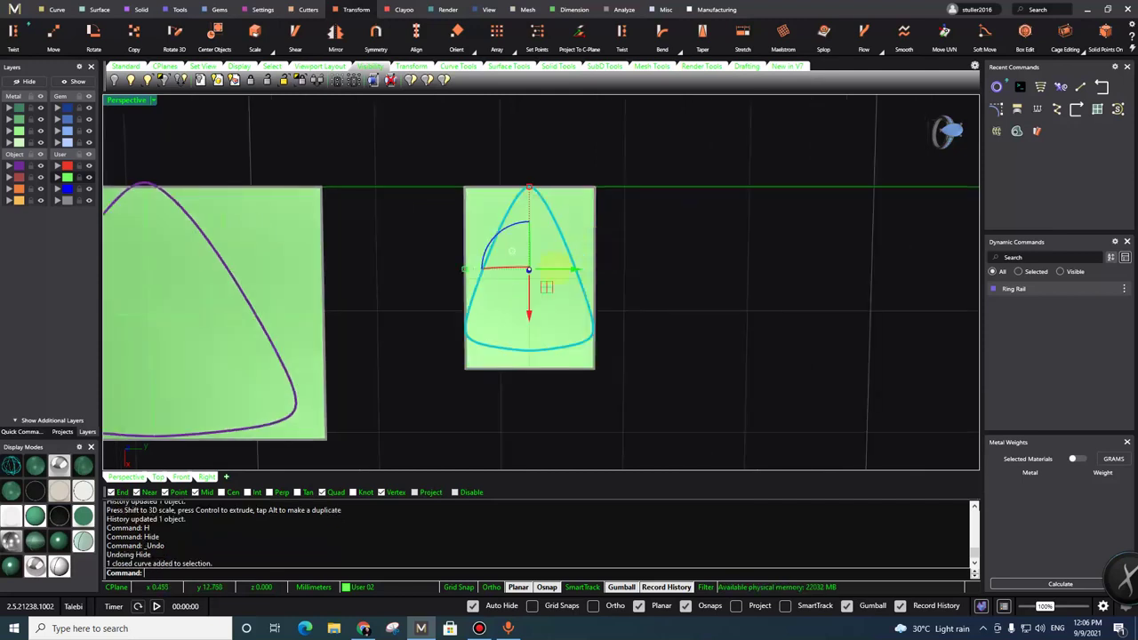
pyautogui.moveTo(529, 187); pyautogui.dragTo(529, 181)
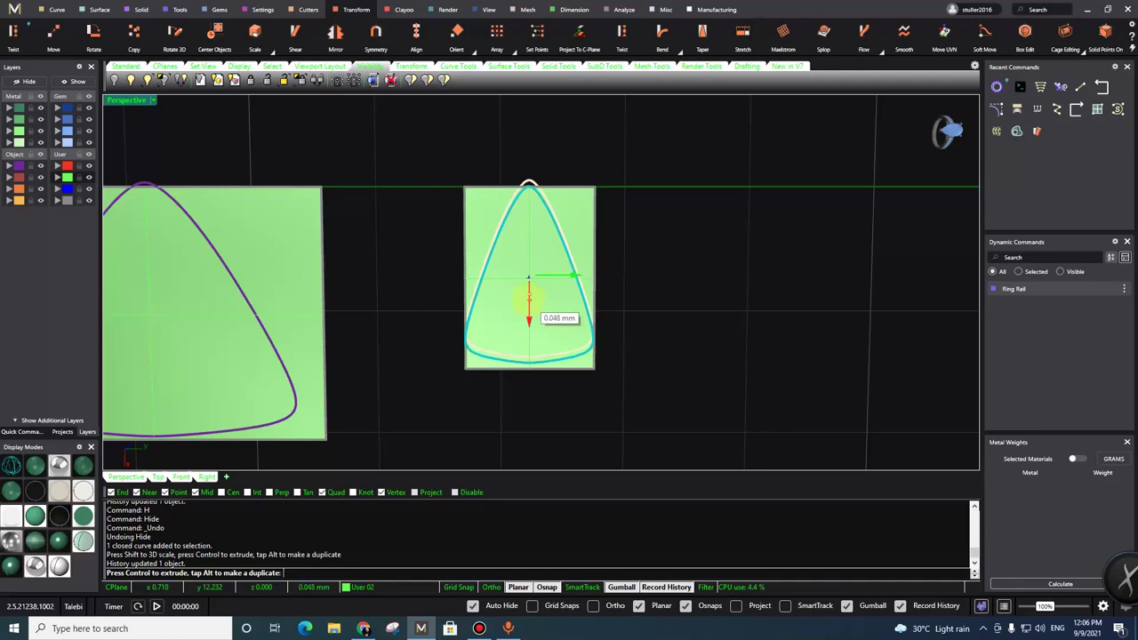
pyautogui.scroll(3, 575, 320)
pyautogui.moveTo(526, 304); pyautogui.dragTo(563, 305)
pyautogui.scroll(-4, 560, 298)
pyautogui.scroll(2, 560, 285)
pyautogui.moveTo(557, 299); pyautogui.dragTo(603, 278, button='right')
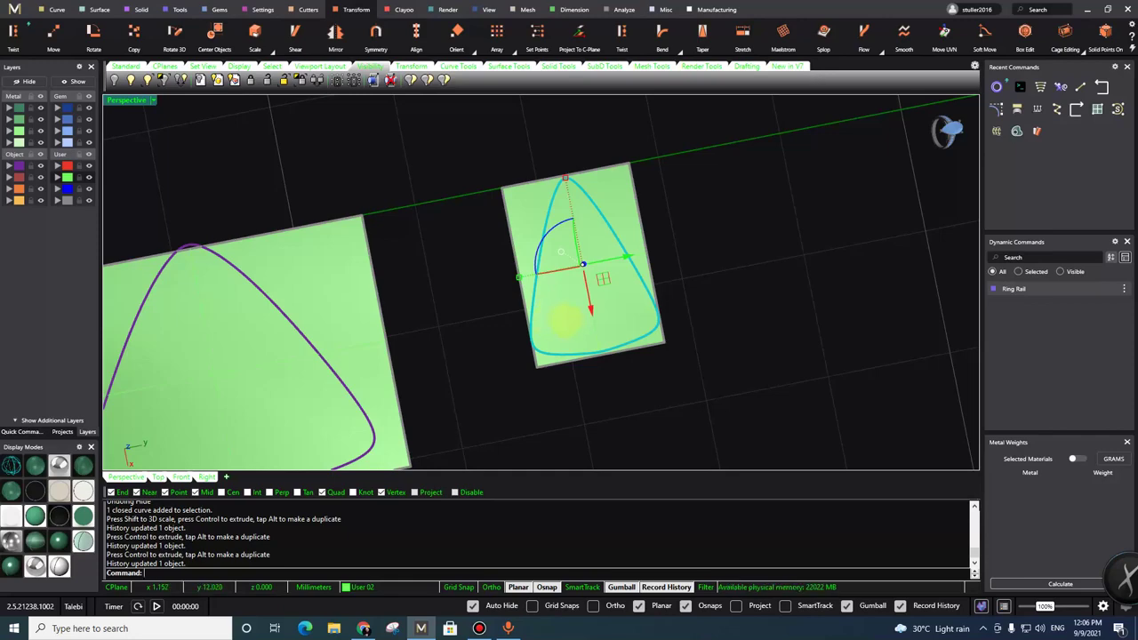
# Step: Show the small triangular curve's control points and spread its two mid-side points outward to round the sides
pyautogui.moveTo(565, 322); pyautogui.dragTo(391, 226, button='right')
pyautogui.scroll(3, 442, 213)
pyautogui.scroll(-2, 373, 275)
pyautogui.scroll(3, 503, 233)
pyautogui.press('F10')
pyautogui.scroll(4, 509, 265)
pyautogui.moveTo(388, 224); pyautogui.dragTo(587, 282)
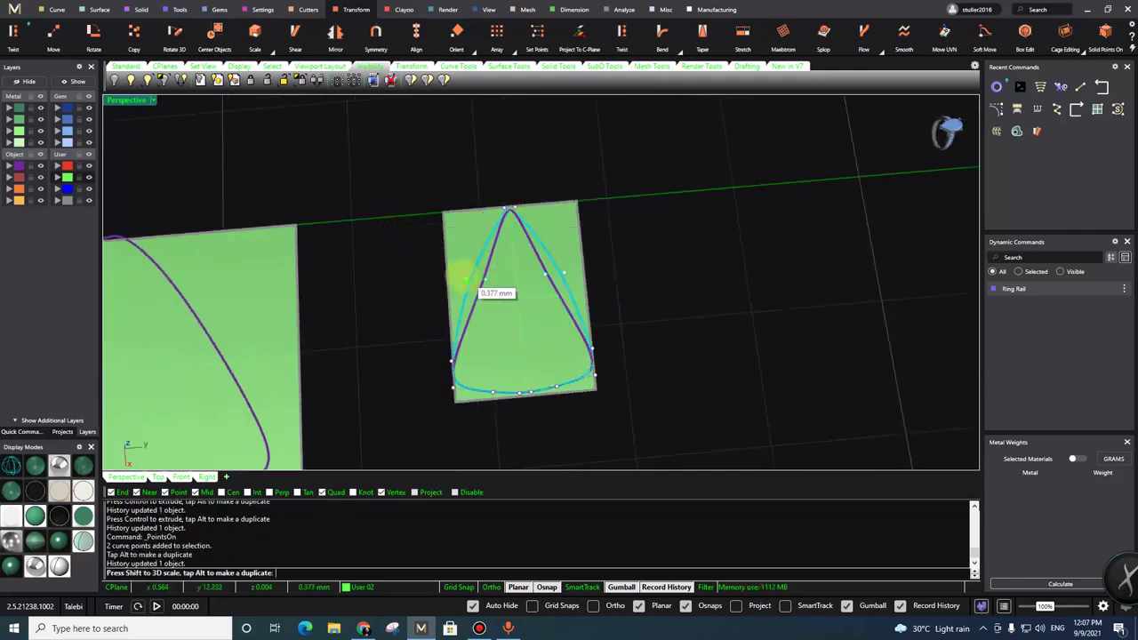
# Step: Examine the flowed profiles on the middle and upper planar surfaces of the rails
pyautogui.scroll(-8, 471, 271)
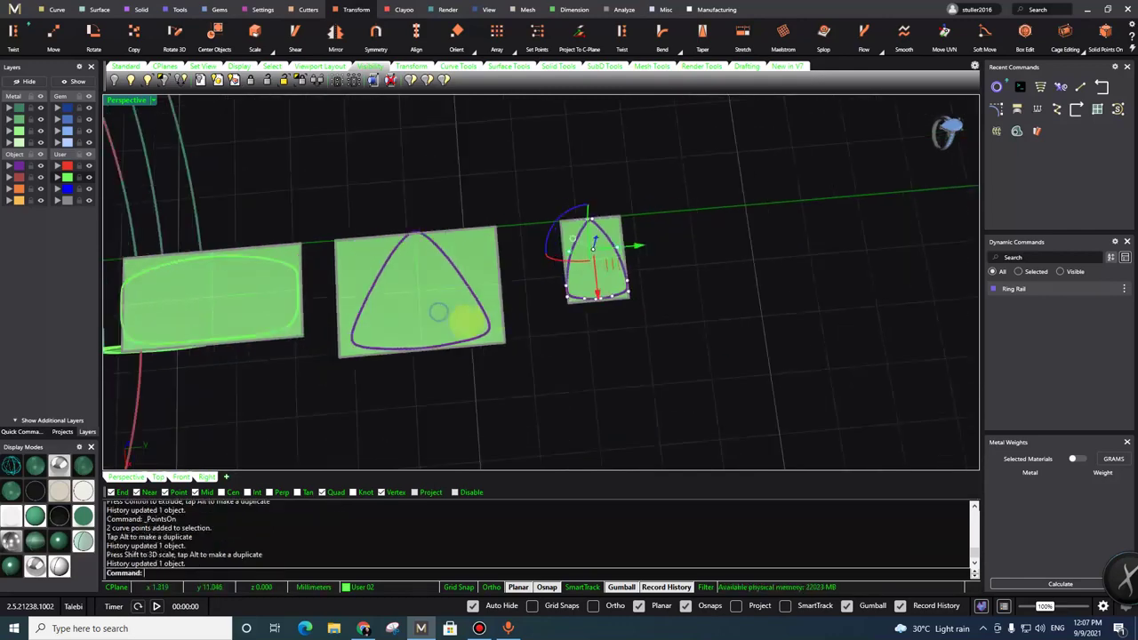
pyautogui.moveTo(569, 296); pyautogui.dragTo(432, 208, button='right')
pyautogui.scroll(5, 449, 182)
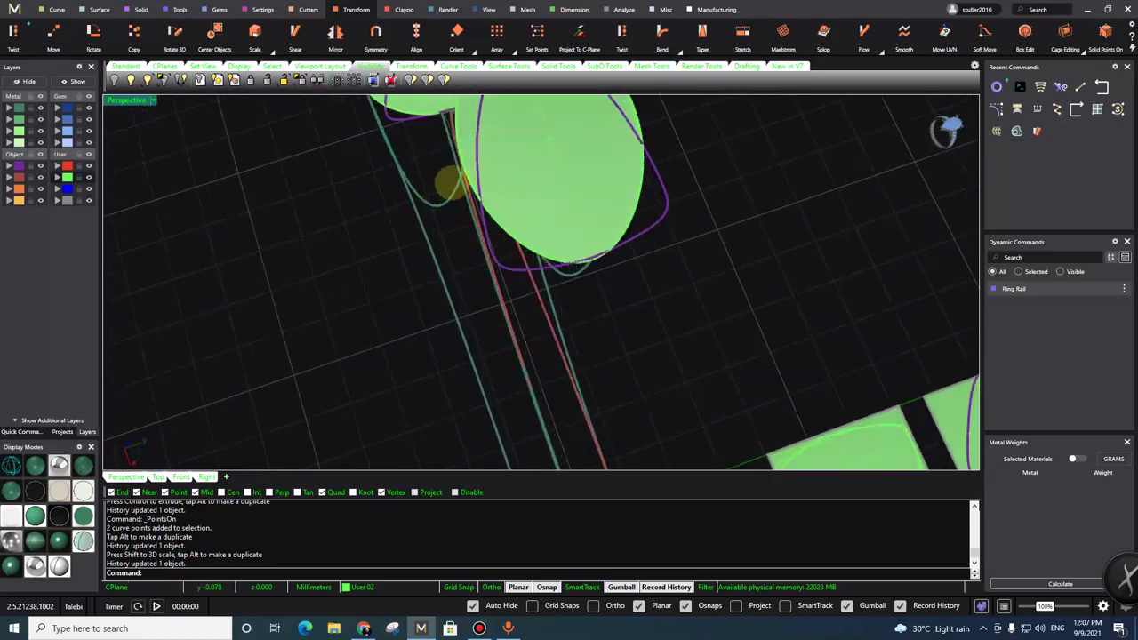
pyautogui.scroll(-5, 461, 176)
pyautogui.moveTo(518, 228); pyautogui.dragTo(461, 221, button='right')
pyautogui.scroll(4, 531, 256)
pyautogui.scroll(-4, 462, 216)
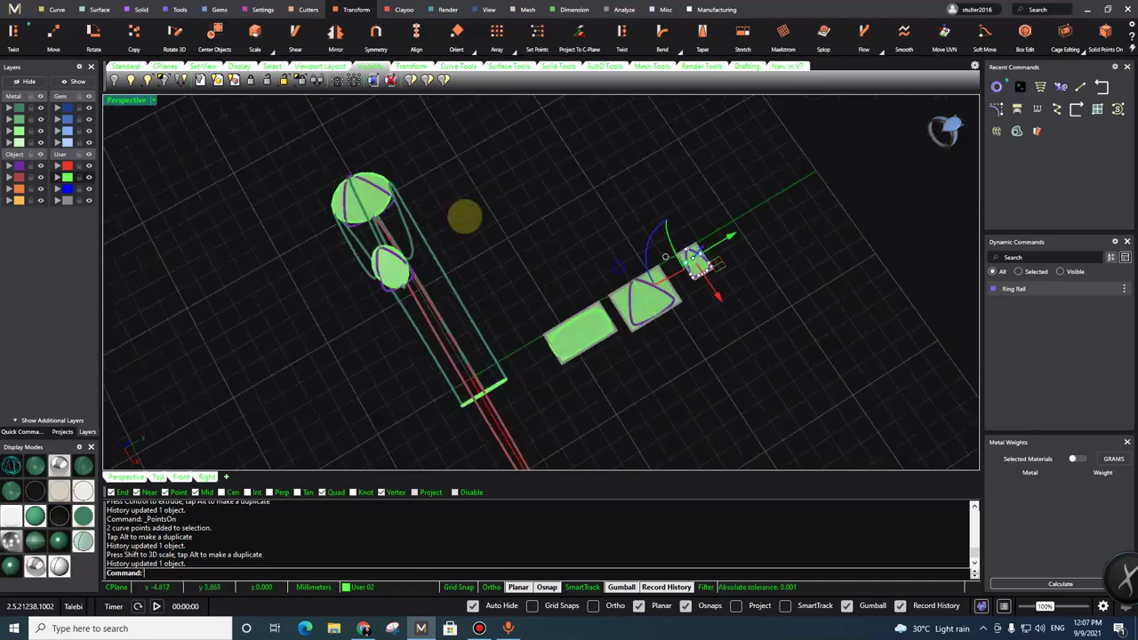
# Step: Show the larger triangular curve's control points and spread its two mid-side points outward to round the sides
pyautogui.scroll(5, 578, 272)
pyautogui.click(636, 299)
pyautogui.moveTo(654, 308); pyautogui.dragTo(608, 302, button='right')
pyautogui.scroll(-4, 608, 302)
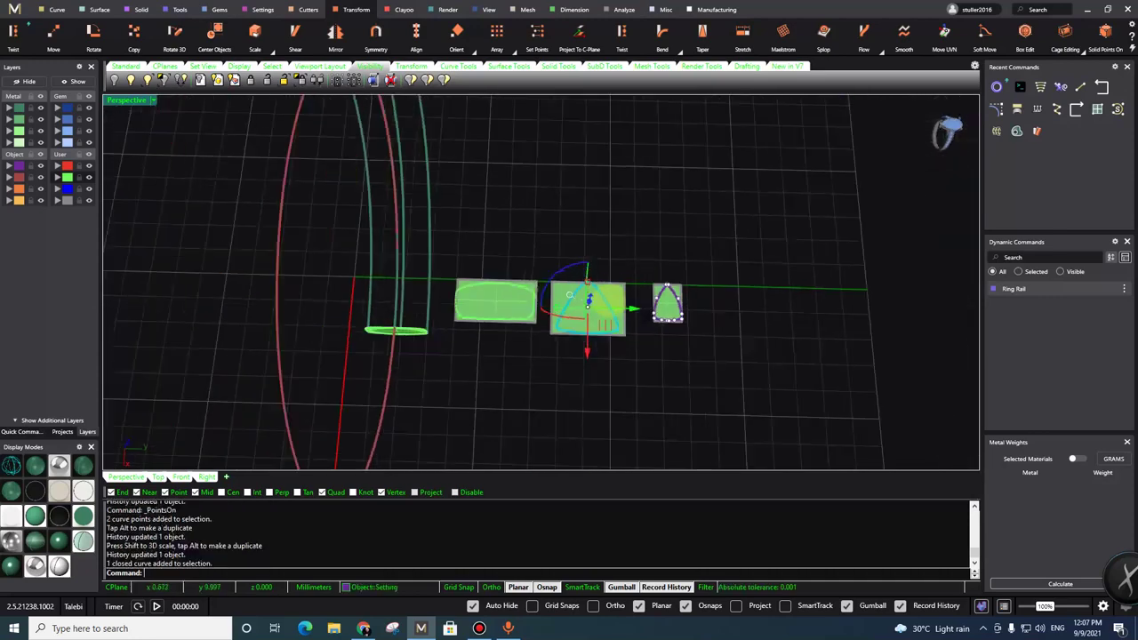
pyautogui.press('F10')
pyautogui.scroll(5, 551, 296)
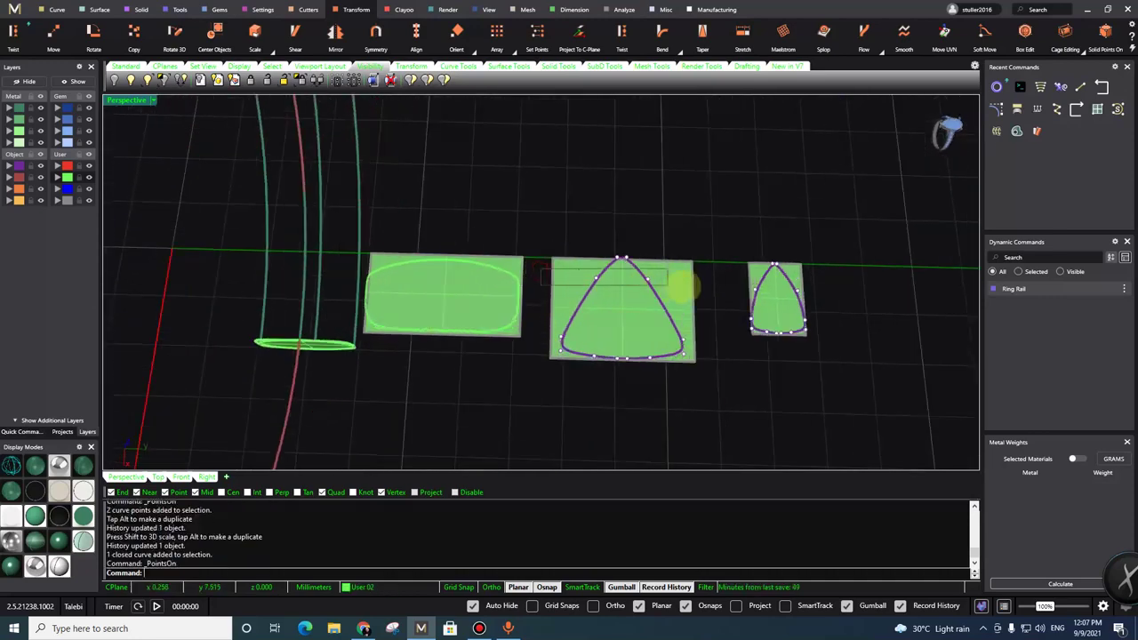
pyautogui.moveTo(680, 286); pyautogui.dragTo(668, 285)
pyautogui.scroll(2, 640, 294)
pyautogui.moveTo(635, 331); pyautogui.dragTo(635, 331)
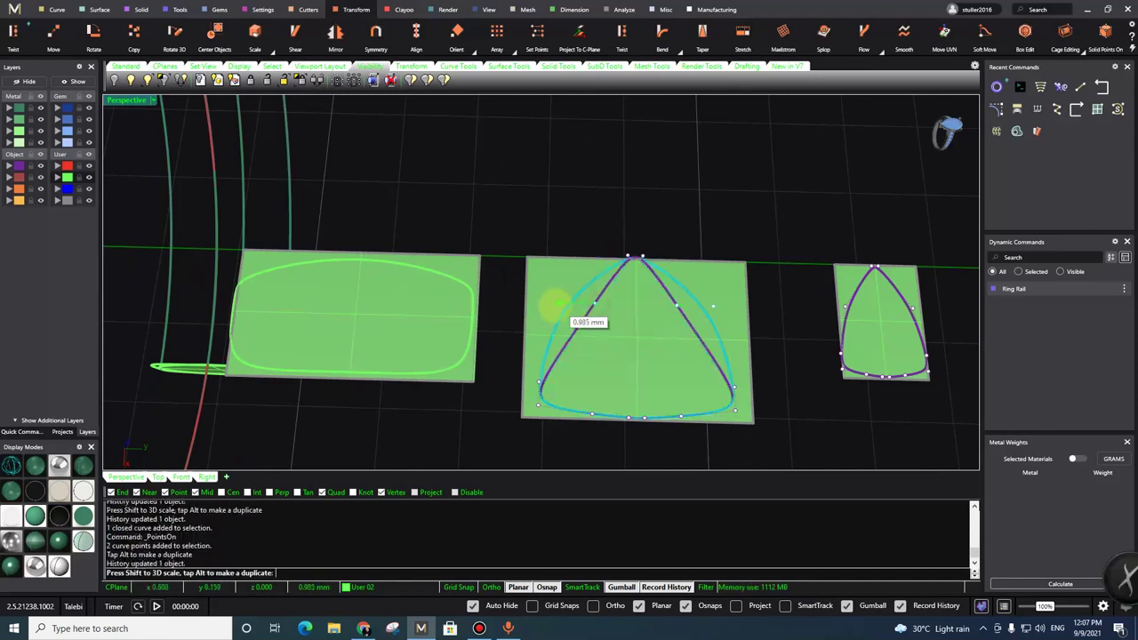
# Step: Widen the whole larger rounded triangular curve to about the width of the middle rectangle
pyautogui.keyDown('shift'); pyautogui.moveTo(553, 310); pyautogui.dragTo(537, 273, button='right'); pyautogui.keyUp('shift')
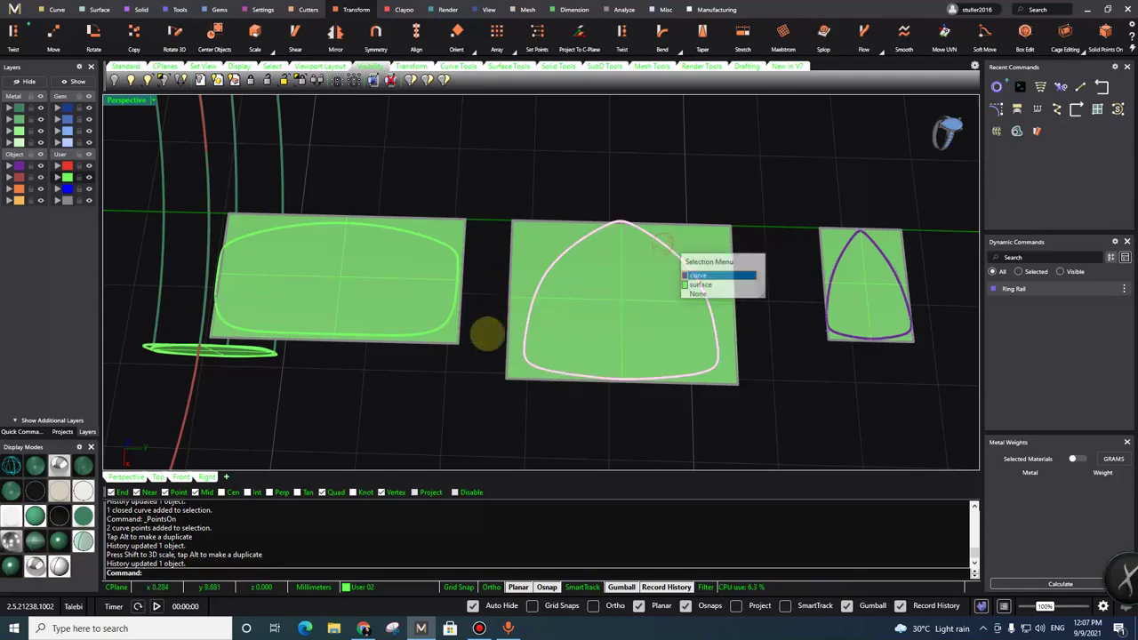
pyautogui.click(697, 276)
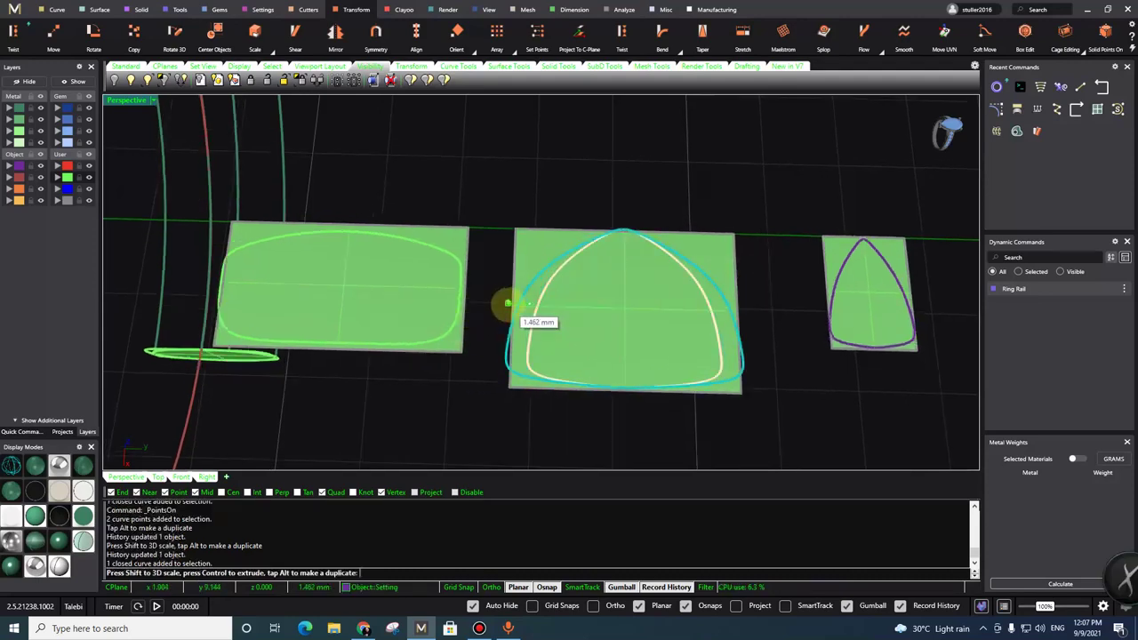
pyautogui.moveTo(513, 304); pyautogui.dragTo(511, 303)
pyautogui.scroll(-8, 656, 322)
pyautogui.click(510, 269)
pyautogui.moveTo(510, 269); pyautogui.dragTo(510, 279, button='right')
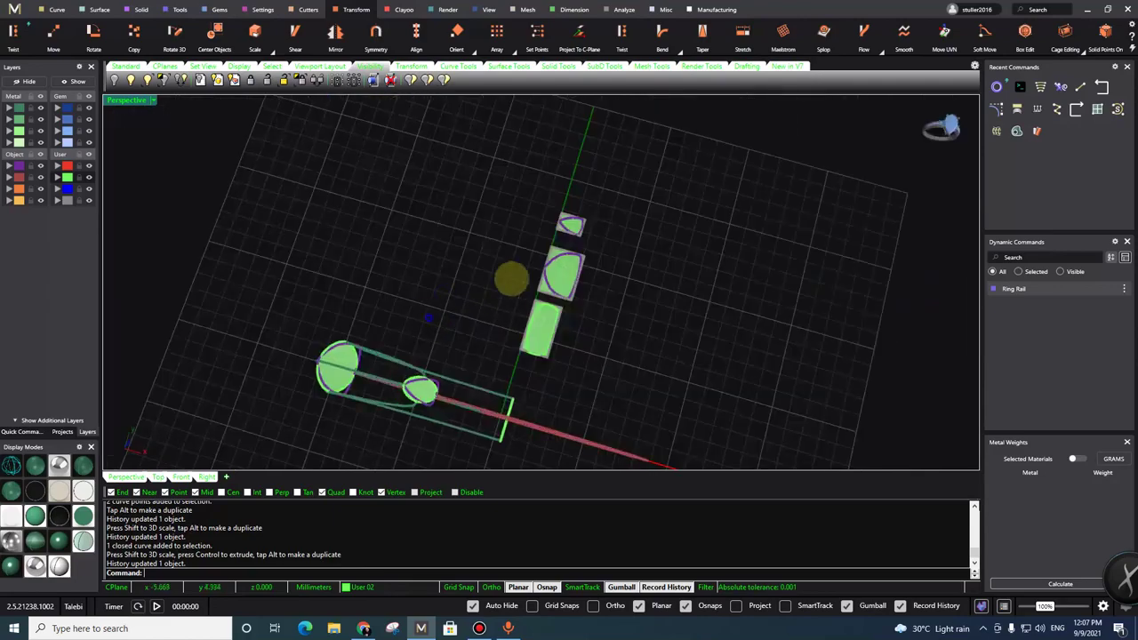
# Step: Shift the rounded profile on the rectangle nearest the origin sideways by about 0.035 mm
pyautogui.scroll(8, 355, 382)
pyautogui.keyDown('shift'); pyautogui.moveTo(356, 382); pyautogui.dragTo(482, 223, button='right'); pyautogui.keyUp('shift')
pyautogui.click(487, 272)
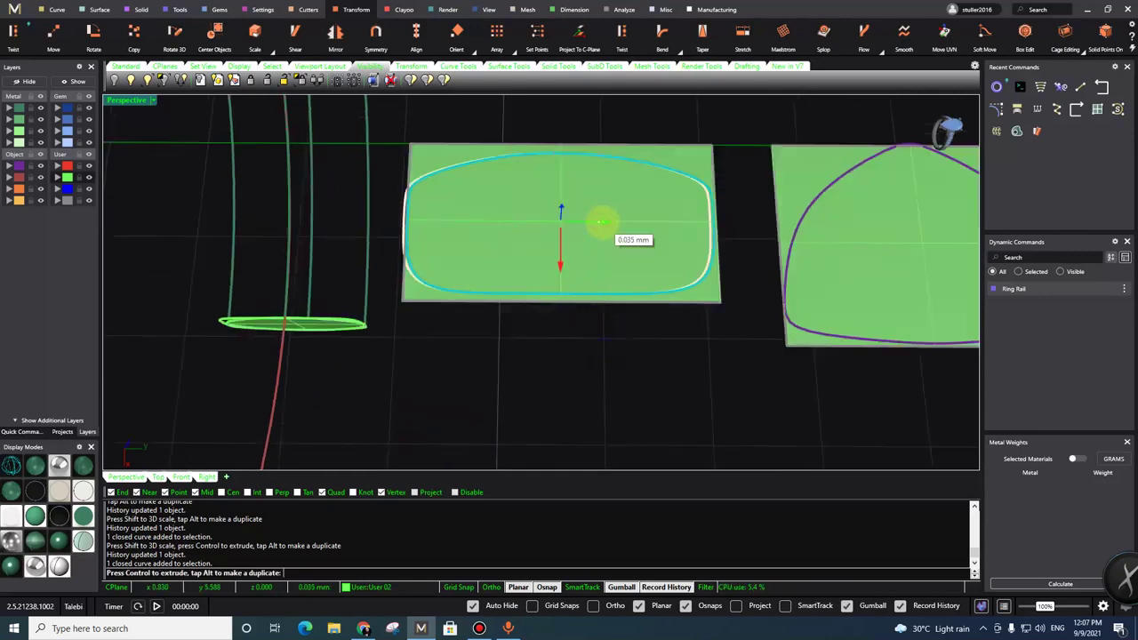
pyautogui.moveTo(602, 222); pyautogui.dragTo(604, 222)
pyautogui.moveTo(482, 236); pyautogui.dragTo(467, 201, button='right')
# Step: Hide the three flat rectangular surfaces together with the curves on them
pyautogui.moveTo(634, 304); pyautogui.dragTo(634, 304)
pyautogui.keyDown('shift'); pyautogui.moveTo(612, 267); pyautogui.dragTo(637, 313, button='right'); pyautogui.keyUp('shift')
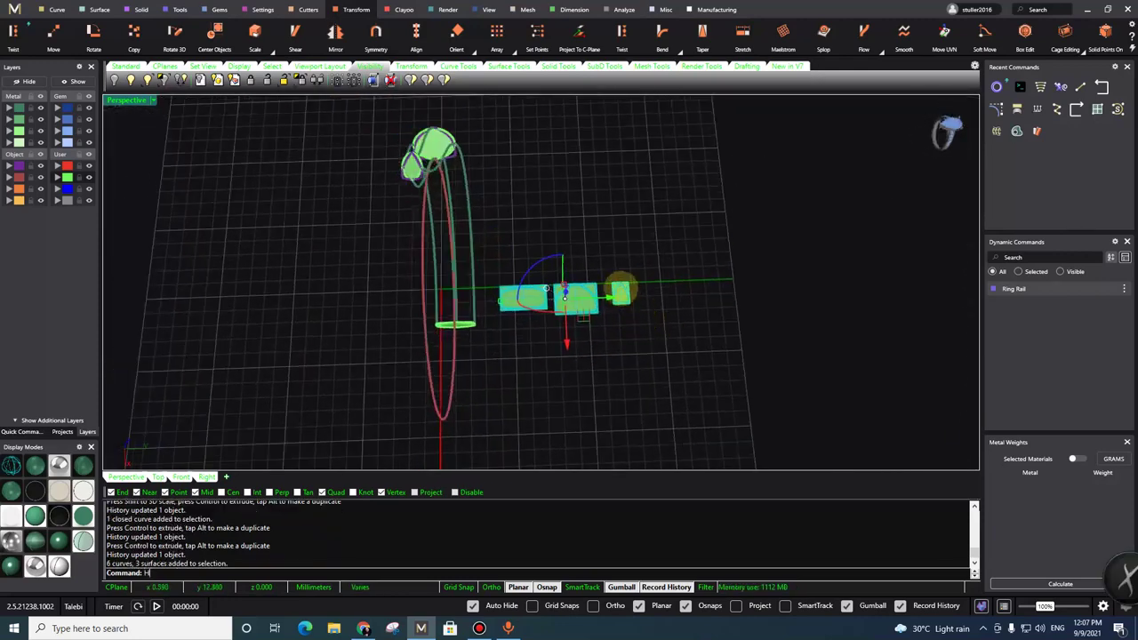
pyautogui.write('Hide')
pyautogui.press('Return')
# Step: Hide the planar surface and its outline curve at the rails' upper ends, keeping the flowed profile
pyautogui.moveTo(515, 305); pyautogui.dragTo(494, 235, button='right')
pyautogui.scroll(4, 563, 219)
pyautogui.click(485, 218)
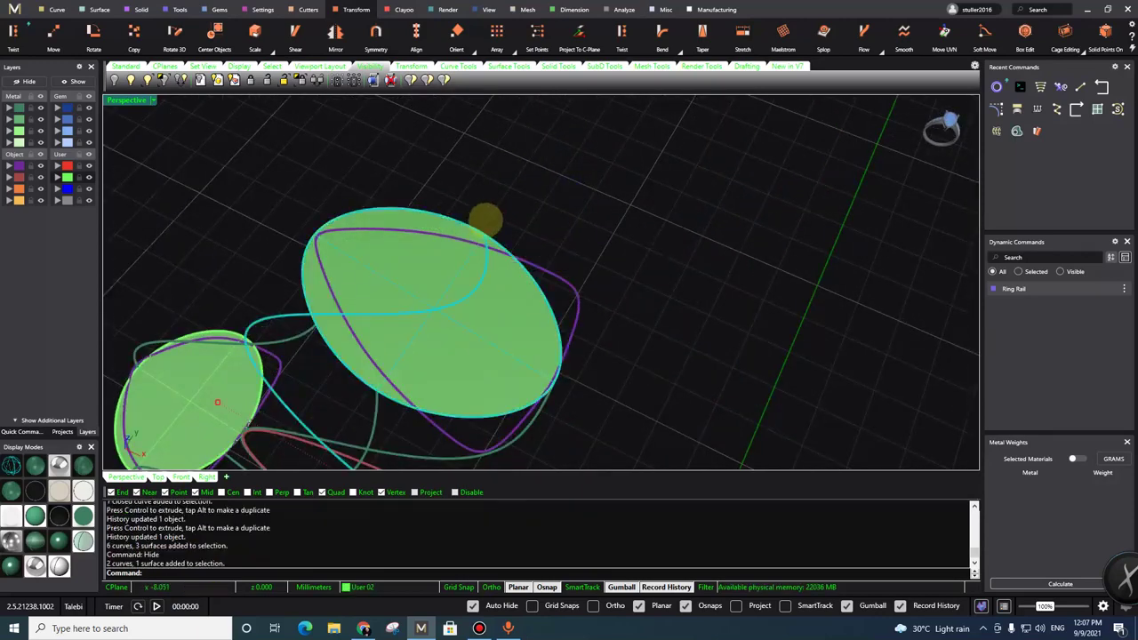
pyautogui.click(435, 222)
pyautogui.scroll(-4, 435, 222)
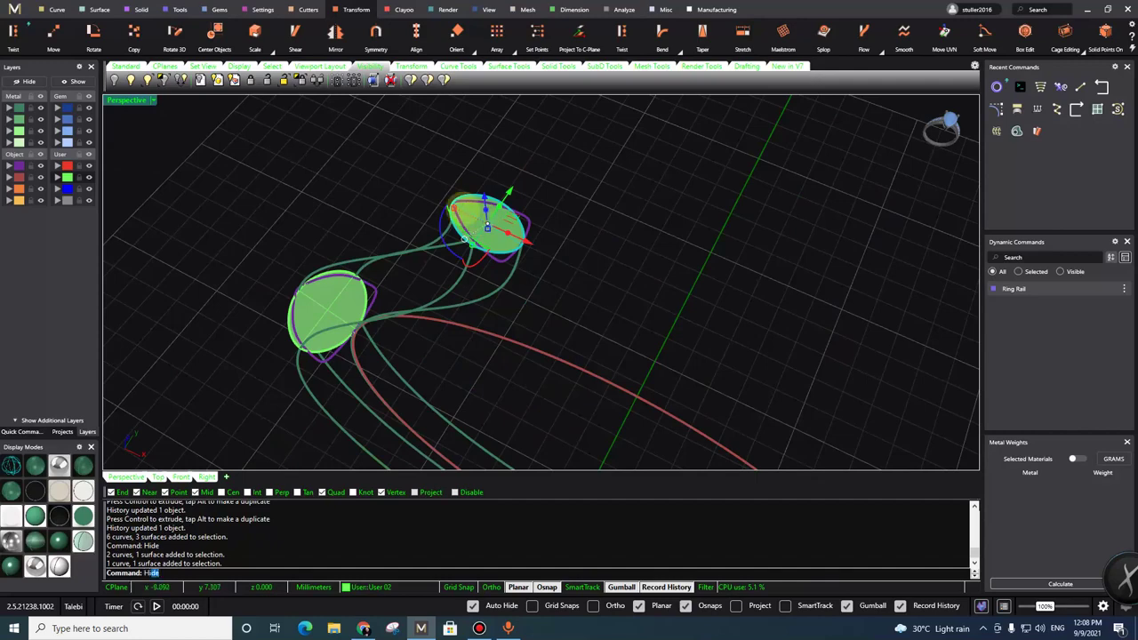
pyautogui.write('Hide')
pyautogui.press('Return')
# Step: Hide the middle planar surface along with its outline curve
pyautogui.scroll(3, 471, 229)
pyautogui.moveTo(471, 228); pyautogui.dragTo(406, 281, button='right')
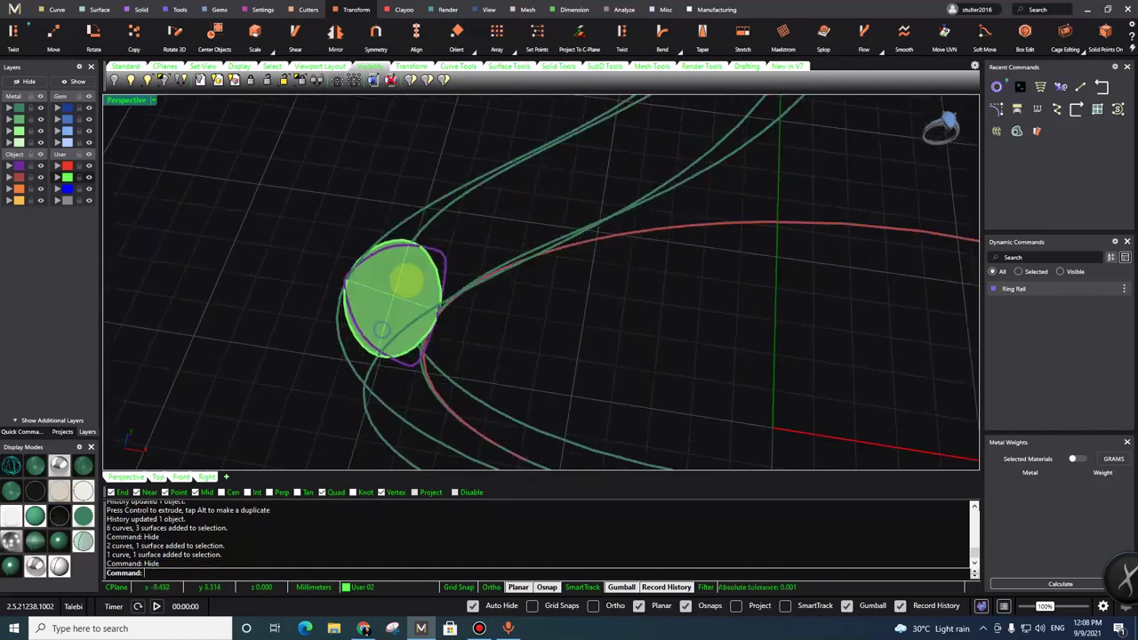
pyautogui.scroll(6, 406, 281)
pyautogui.click(487, 227)
pyautogui.scroll(-4, 465, 234)
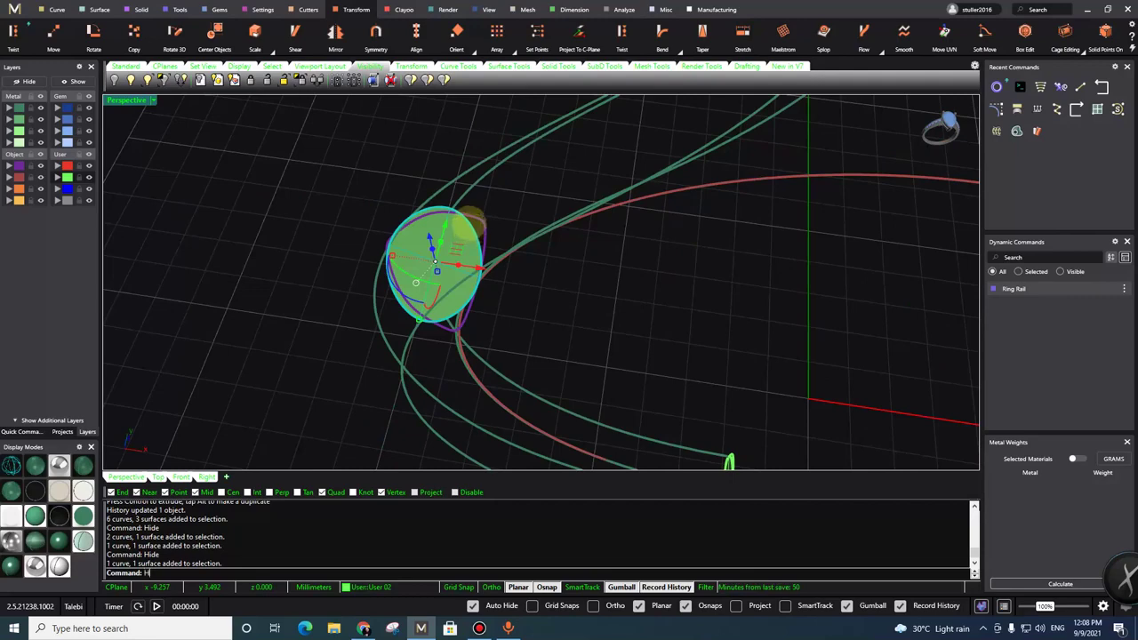
pyautogui.press('Return')
# Step: Hide the planar surface and its outline curve at the rails' lower ends
pyautogui.moveTo(469, 227); pyautogui.dragTo(631, 232, button='right')
pyautogui.scroll(8, 663, 229)
pyautogui.click(665, 246)
pyautogui.scroll(-4, 665, 247)
pyautogui.write('H')
pyautogui.press('Return')
pyautogui.scroll(-6, 617, 243)
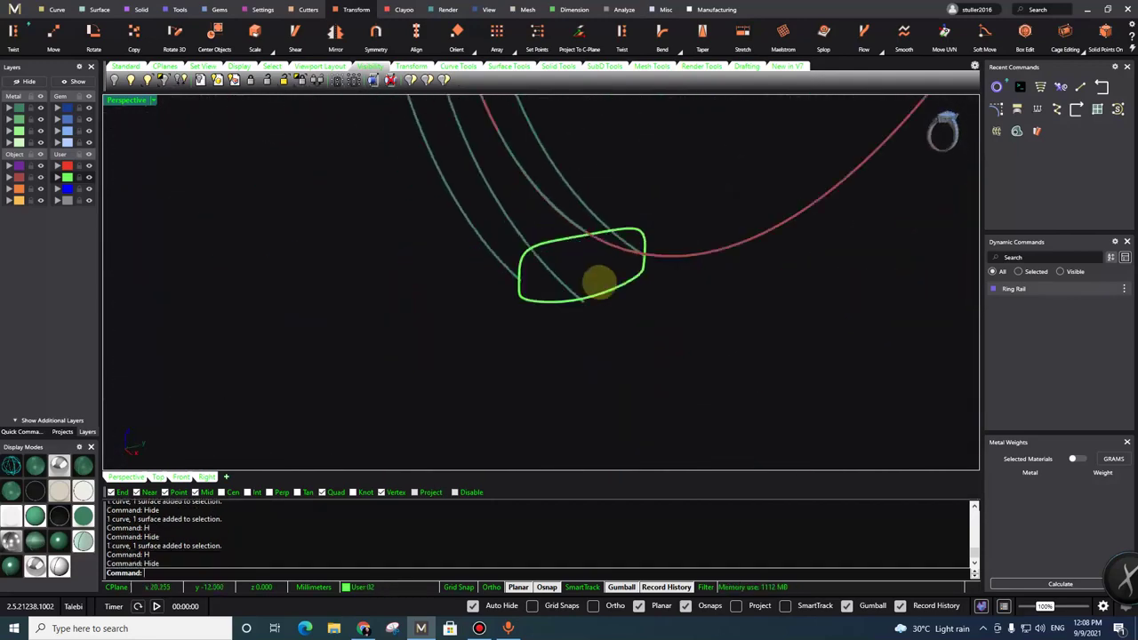
# Step: Show the outer rail's control points and move the point beside the middle profile outward
pyautogui.scroll(-7, 599, 282)
pyautogui.moveTo(599, 282); pyautogui.dragTo(505, 329, button='right')
pyautogui.scroll(-5, 566, 241)
pyautogui.scroll(7, 569, 222)
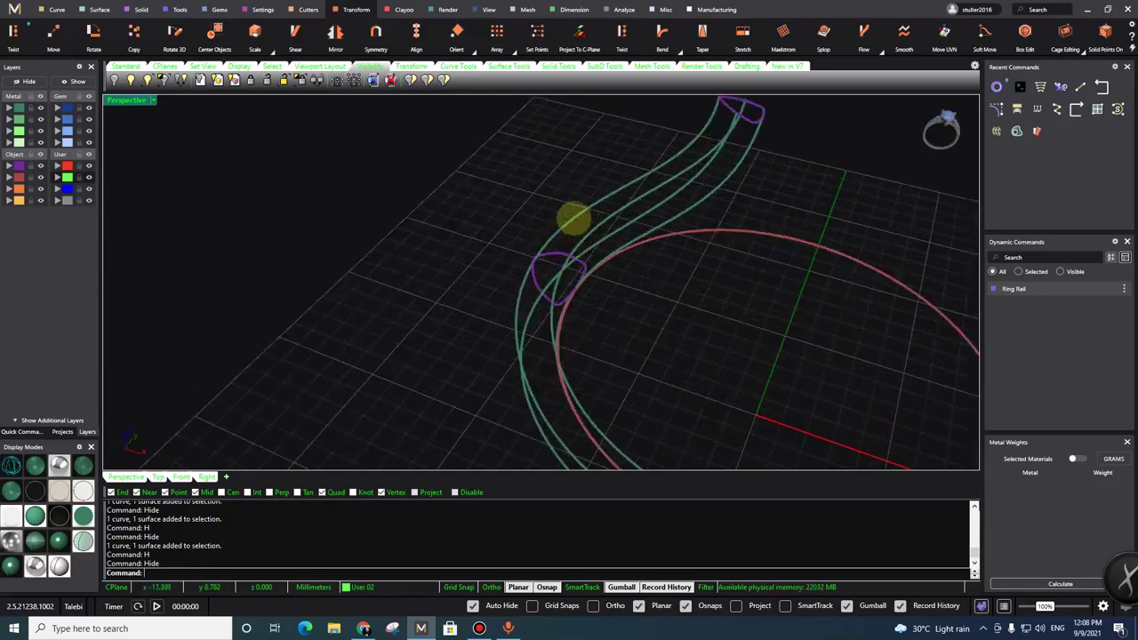
pyautogui.click(535, 225)
pyautogui.press('F10')
pyautogui.scroll(4, 533, 235)
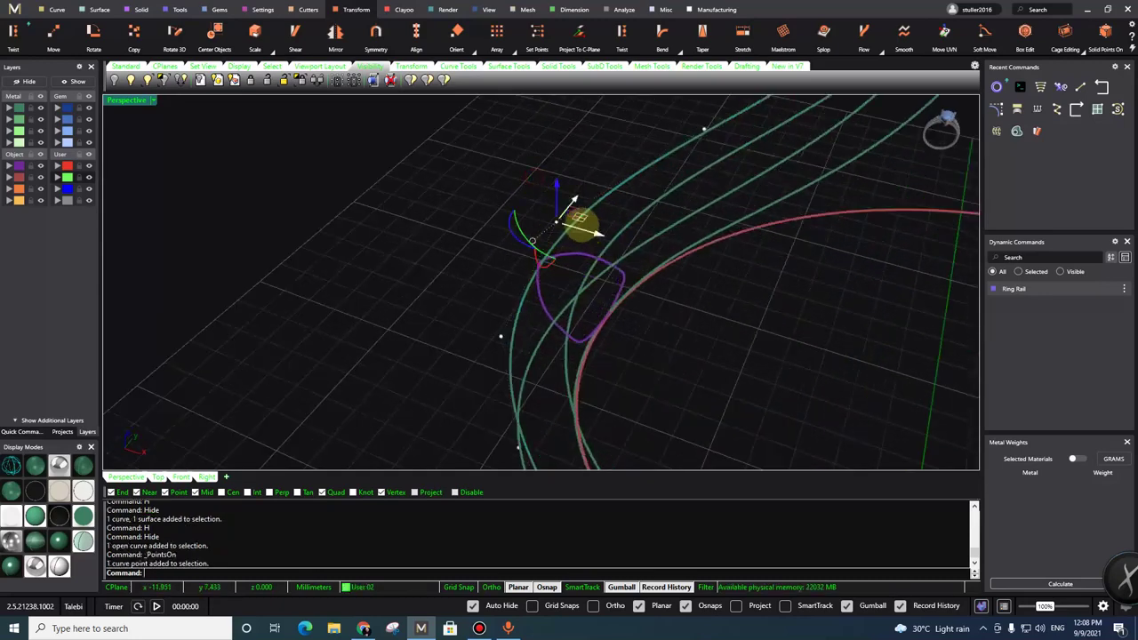
pyautogui.moveTo(574, 225); pyautogui.dragTo(570, 228)
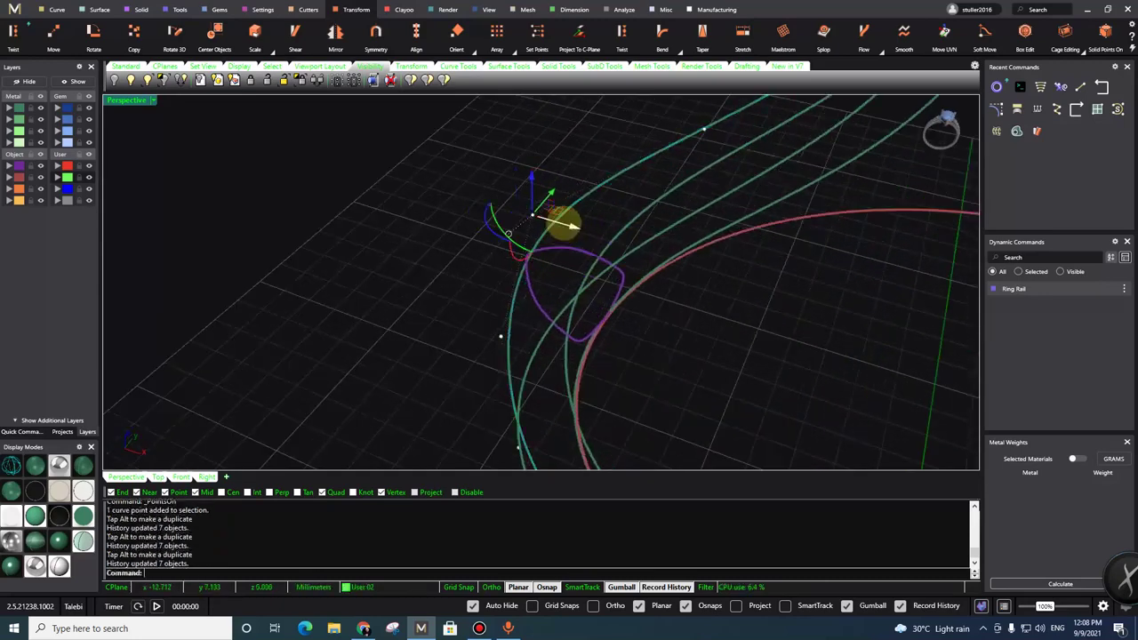
# Step: Try to move a side rail's control point near the middle profile
pyautogui.moveTo(583, 252); pyautogui.dragTo(475, 277, button='right')
pyautogui.press('F10')
pyautogui.scroll(4, 533, 272)
pyautogui.moveTo(452, 272); pyautogui.dragTo(509, 309)
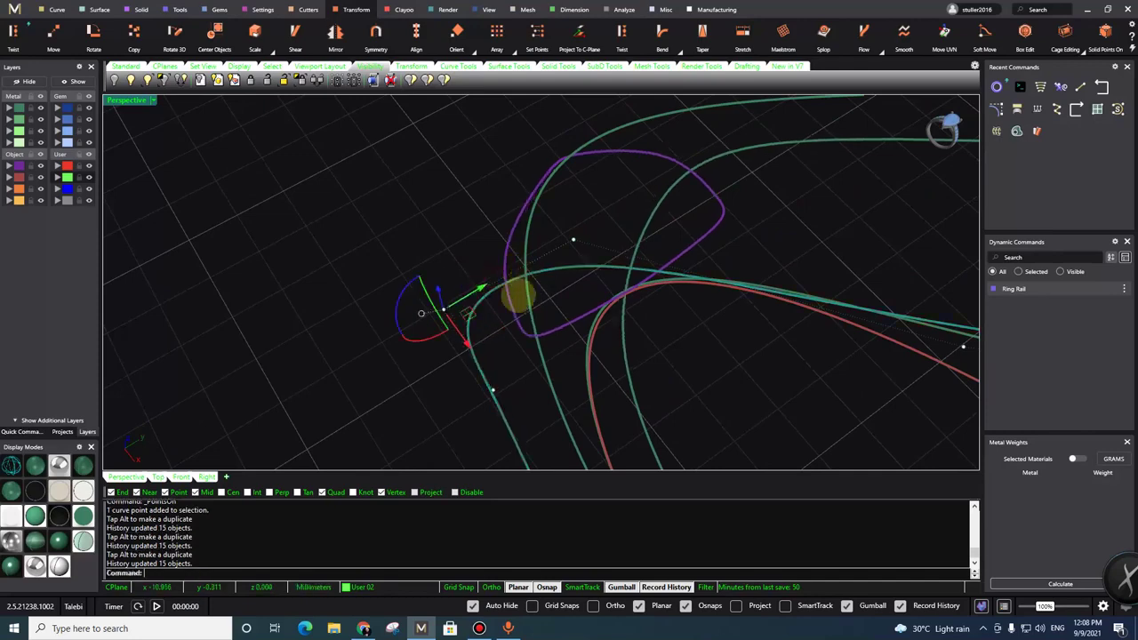
# Step: Move the side rail's control point near the middle profile sideways along Y, and turn the control points off
pyautogui.moveTo(518, 296); pyautogui.dragTo(590, 173, button='right')
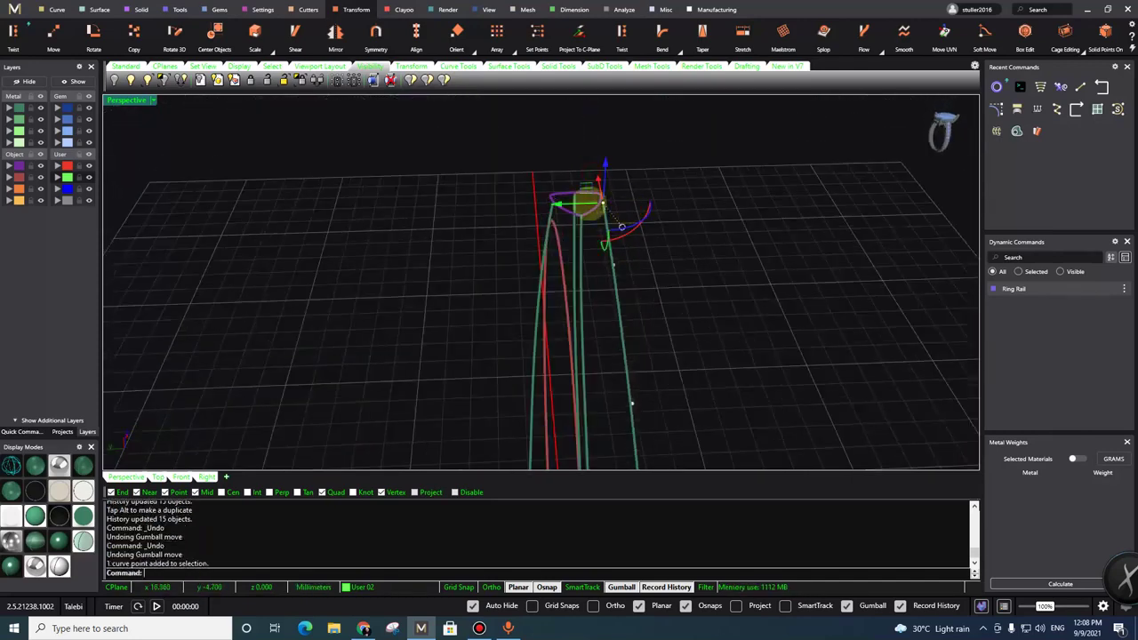
pyautogui.moveTo(576, 204); pyautogui.dragTo(569, 204)
pyautogui.moveTo(568, 205); pyautogui.dragTo(423, 205, button='right')
pyautogui.press('Escape')
pyautogui.press('Escape')
# Step: Show the outer rail's control points and move its upper end point to reshape the top profile
pyautogui.click(442, 199)
pyautogui.press('F10')
pyautogui.scroll(3, 415, 178)
pyautogui.moveTo(456, 120); pyautogui.dragTo(500, 155)
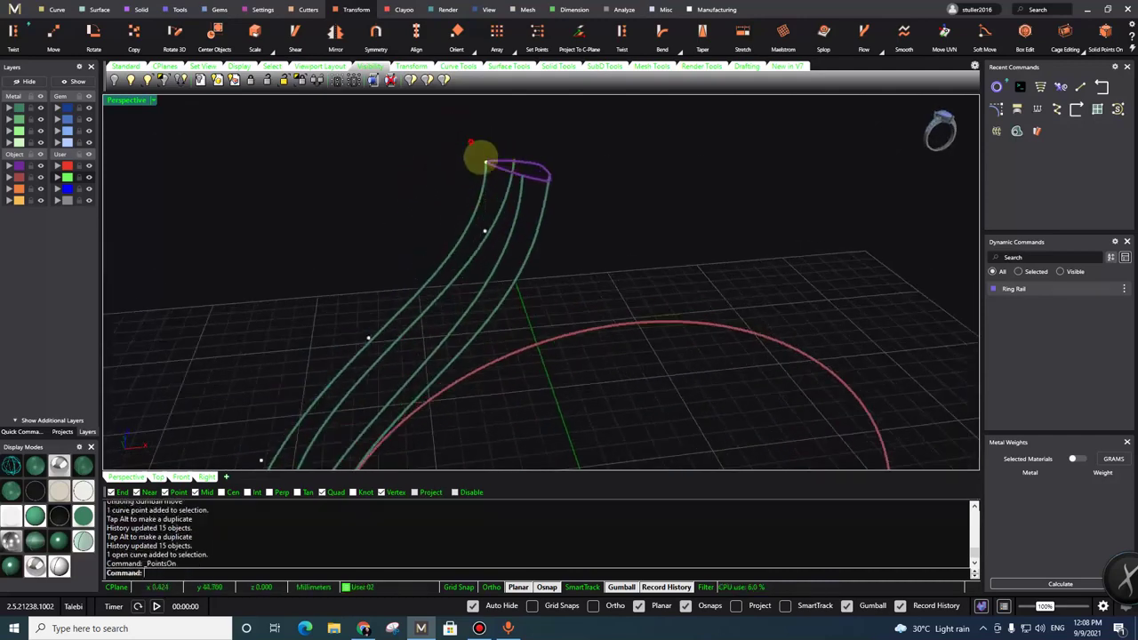
pyautogui.scroll(-8, 481, 181)
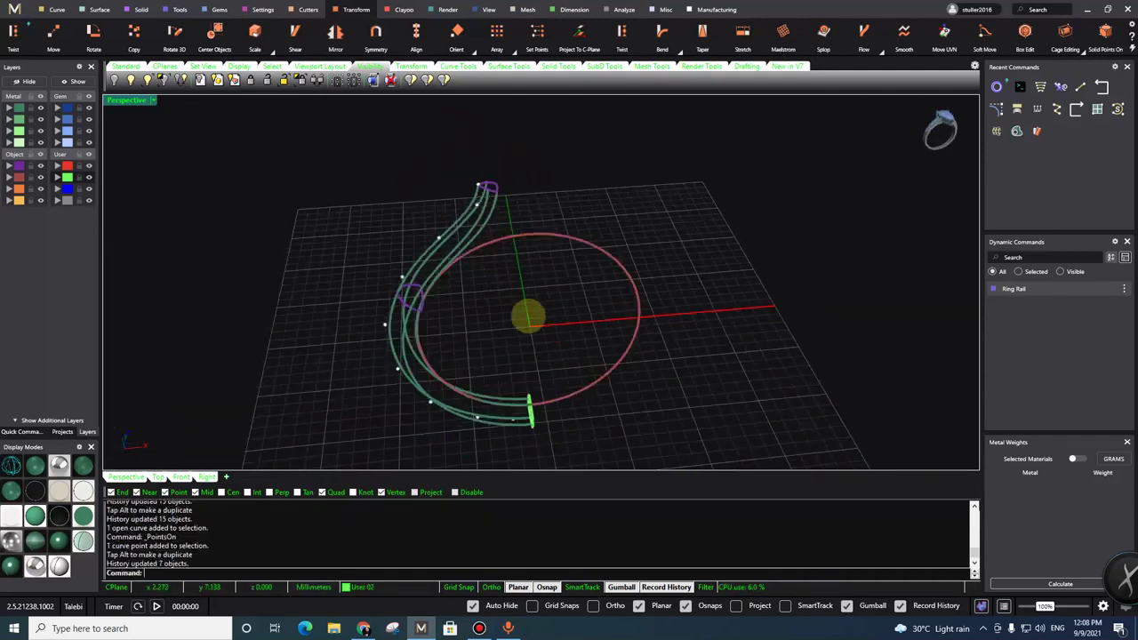
# Step: Select the shank's rails and profiles and create a curve network surface from them with position edge matching
pyautogui.moveTo(528, 315); pyautogui.dragTo(624, 262, button='right')
pyautogui.moveTo(565, 304); pyautogui.dragTo(562, 384, button='right')
pyautogui.moveTo(582, 281); pyautogui.dragTo(238, 195, button='right')
pyautogui.click(103, 10)
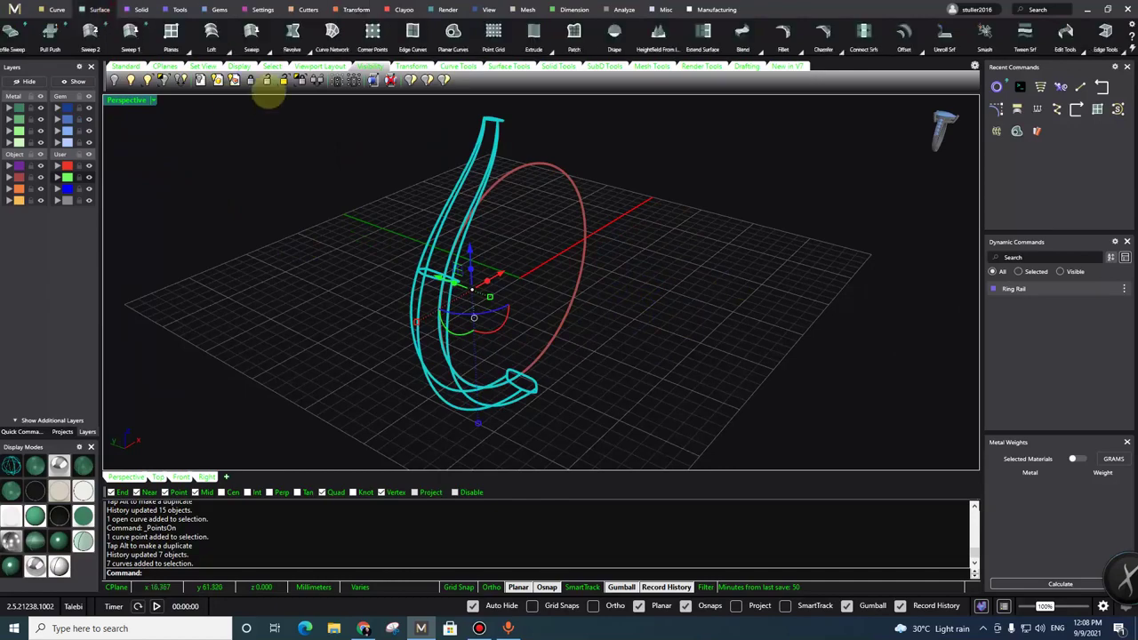
pyautogui.click(332, 33)
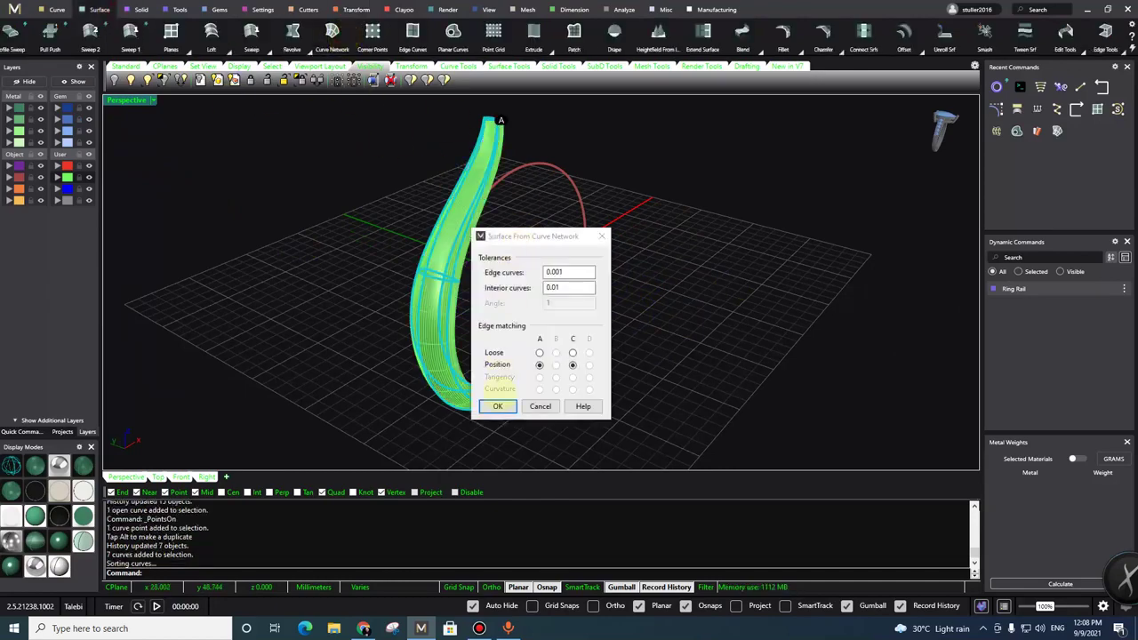
pyautogui.press('Return')
pyautogui.moveTo(297, 257); pyautogui.dragTo(391, 373, button='right')
pyautogui.moveTo(474, 183); pyautogui.dragTo(441, 236, button='right')
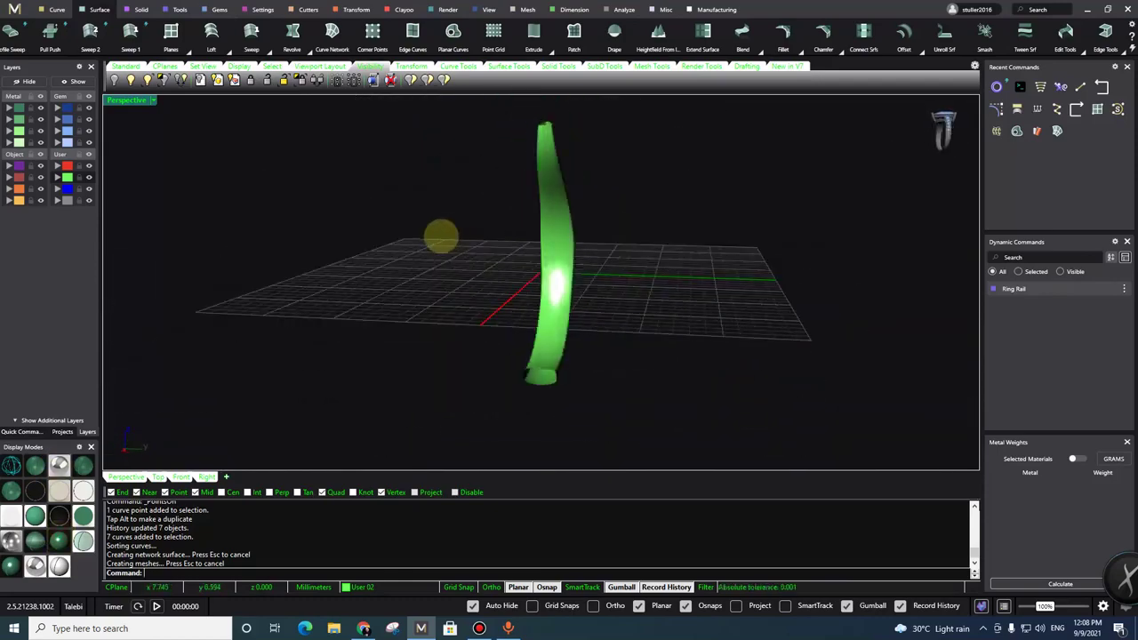
pyautogui.moveTo(718, 298); pyautogui.dragTo(587, 271, button='right')
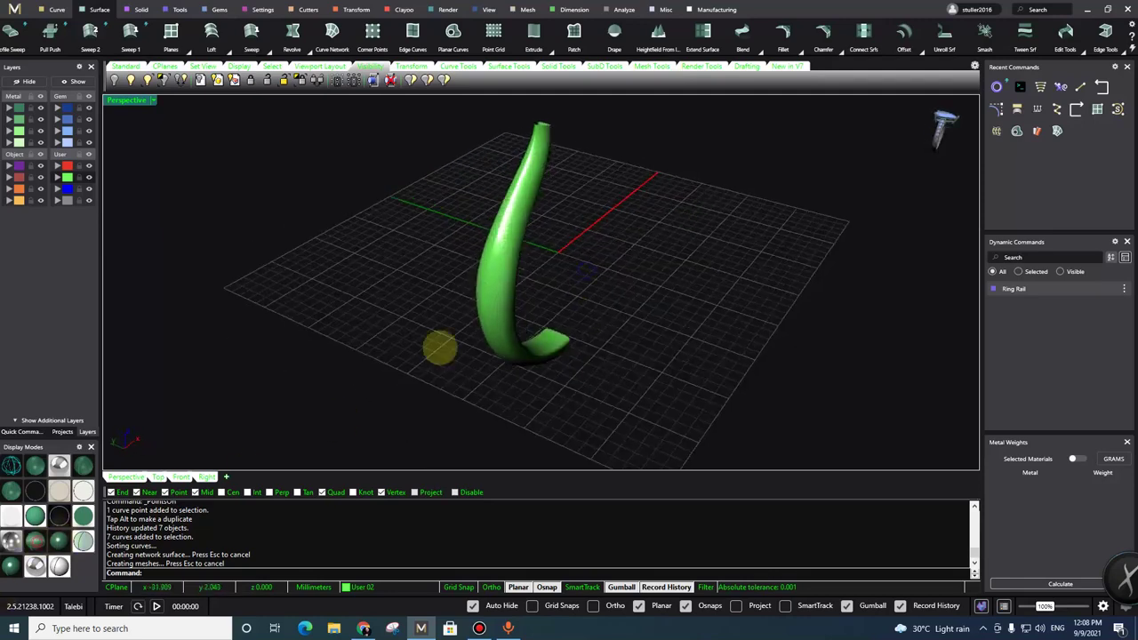
# Step: Switch to a display mode with surface wires, show a side rail's control points, and move the point just below the middle profile along Y
pyautogui.scroll(2, 485, 307)
pyautogui.click(35, 466)
pyautogui.scroll(3, 546, 249)
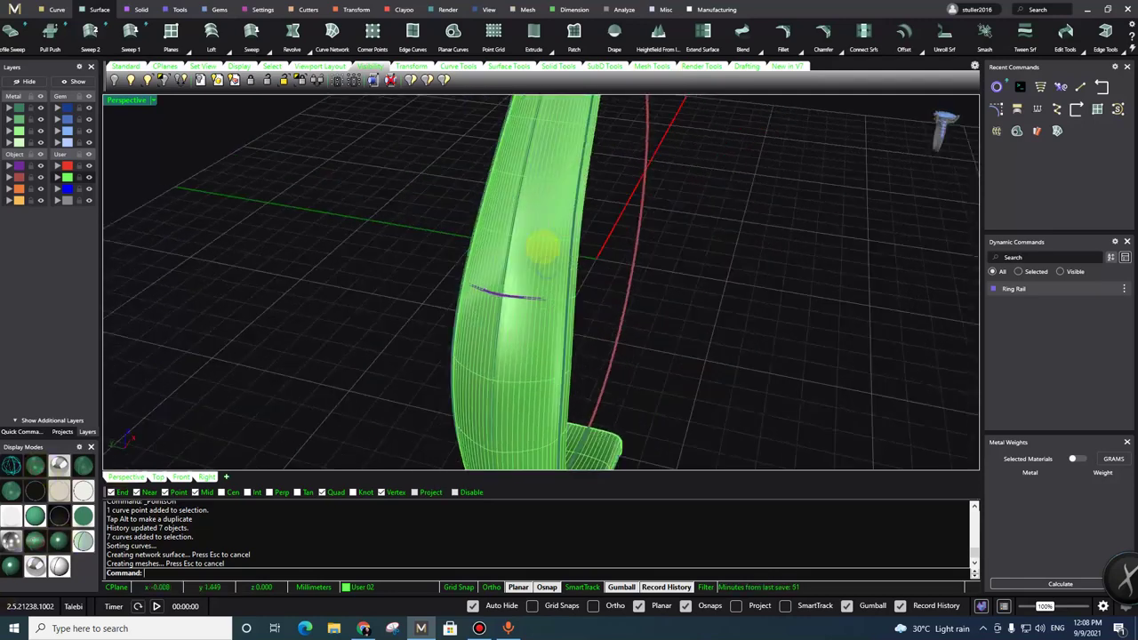
pyautogui.click(602, 259)
pyautogui.scroll(-4, 578, 276)
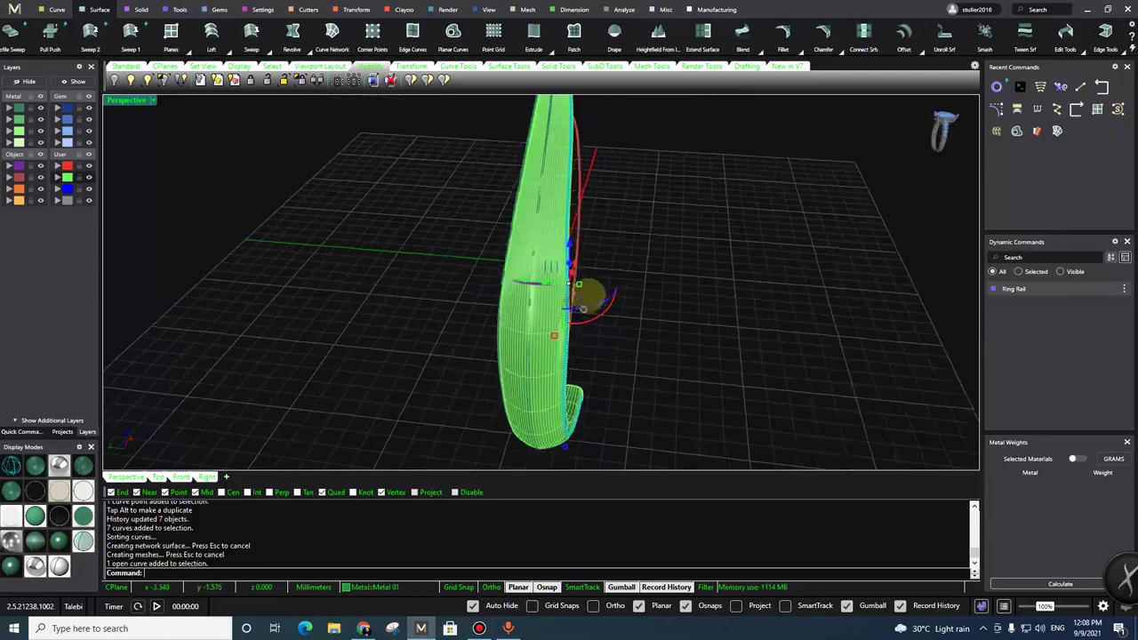
pyautogui.press('F10')
pyautogui.scroll(5, 533, 292)
pyautogui.scroll(-5, 453, 283)
pyautogui.moveTo(534, 286); pyautogui.dragTo(501, 293, button='right')
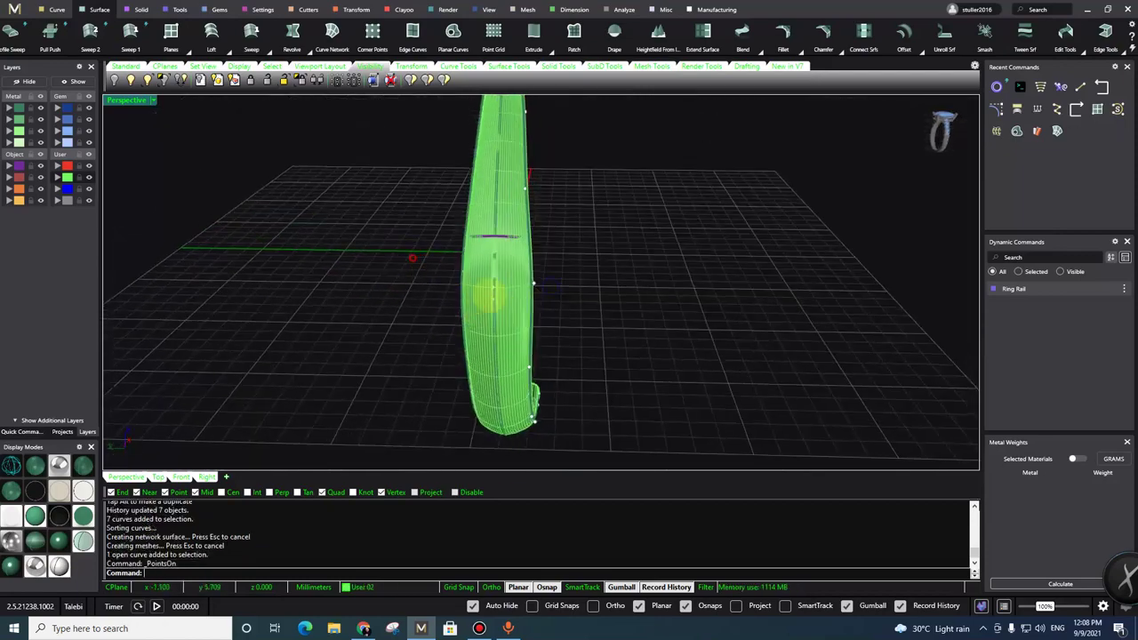
pyautogui.click(522, 279)
pyautogui.moveTo(500, 281); pyautogui.dragTo(498, 279)
pyautogui.scroll(-4, 559, 334)
pyautogui.moveTo(559, 334); pyautogui.dragTo(536, 322, button='right')
pyautogui.click(564, 263)
pyautogui.scroll(4, 582, 271)
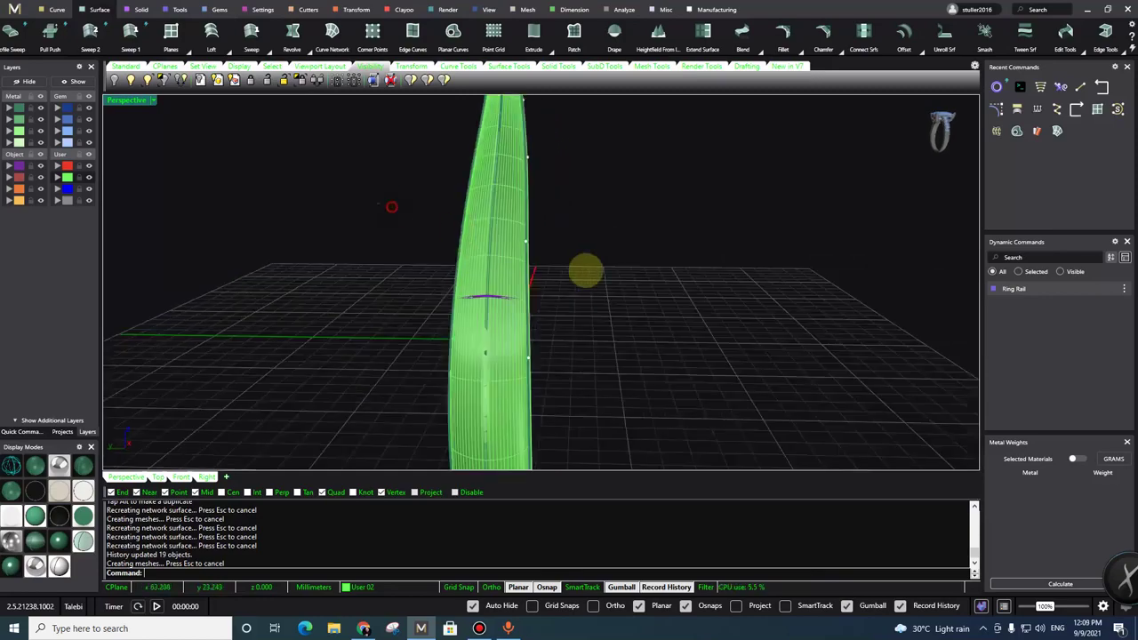
# Step: Move the side rail's control point just above the middle profile sideways along Y to refine the surface
pyautogui.moveTo(586, 271); pyautogui.dragTo(526, 242, button='right')
pyautogui.click(526, 241)
pyautogui.moveTo(526, 241); pyautogui.dragTo(507, 272)
pyautogui.moveTo(507, 272); pyautogui.dragTo(531, 317, button='right')
pyautogui.click(545, 252)
# Step: Adjust the side rail's lower control points sideways along Y to smooth the shank's lower part
pyautogui.click(532, 318)
pyautogui.click(523, 163)
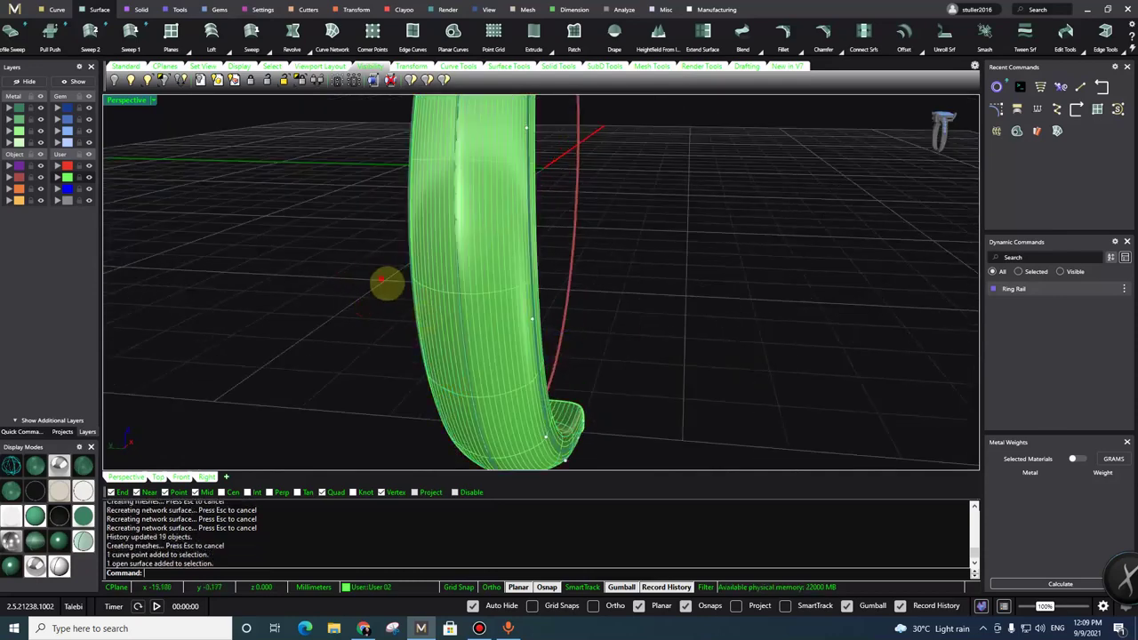
pyautogui.moveTo(521, 317); pyautogui.dragTo(520, 318)
pyautogui.moveTo(569, 373); pyautogui.dragTo(591, 254, button='right')
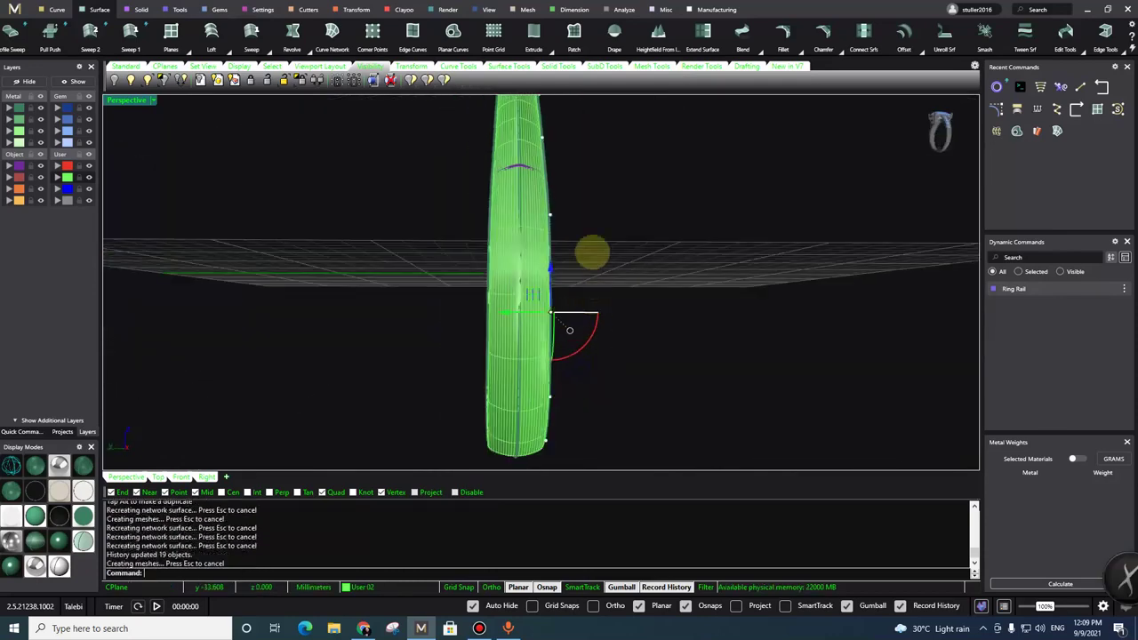
pyautogui.moveTo(602, 422); pyautogui.dragTo(439, 307, button='right')
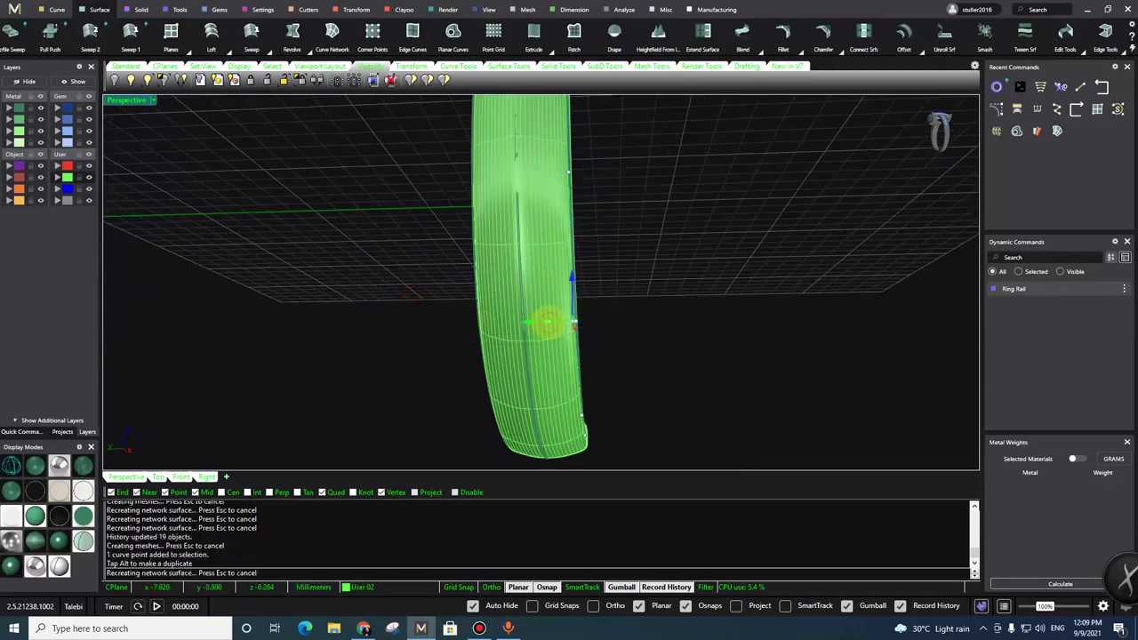
# Step: Show the side rail's control points at the top profile and move its upper end point sideways along Y, undoing the first attempt
pyautogui.moveTo(612, 267); pyautogui.dragTo(544, 182, button='right')
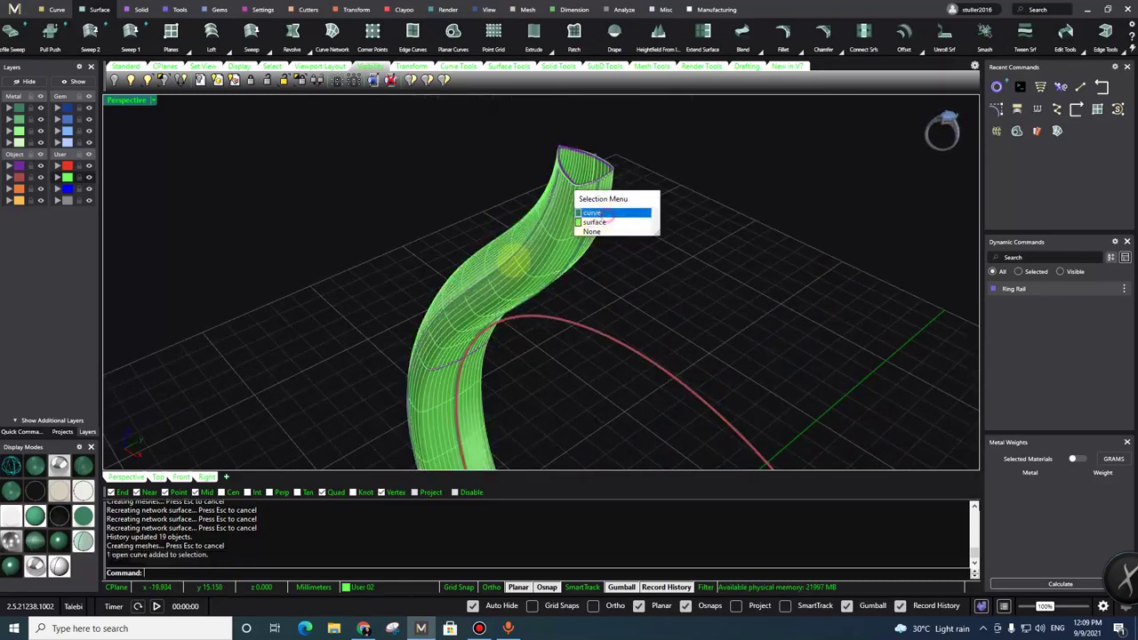
pyautogui.click(611, 214)
pyautogui.moveTo(610, 214); pyautogui.dragTo(640, 427, button='right')
pyautogui.press('F10')
pyautogui.moveTo(624, 257); pyautogui.dragTo(573, 177, button='right')
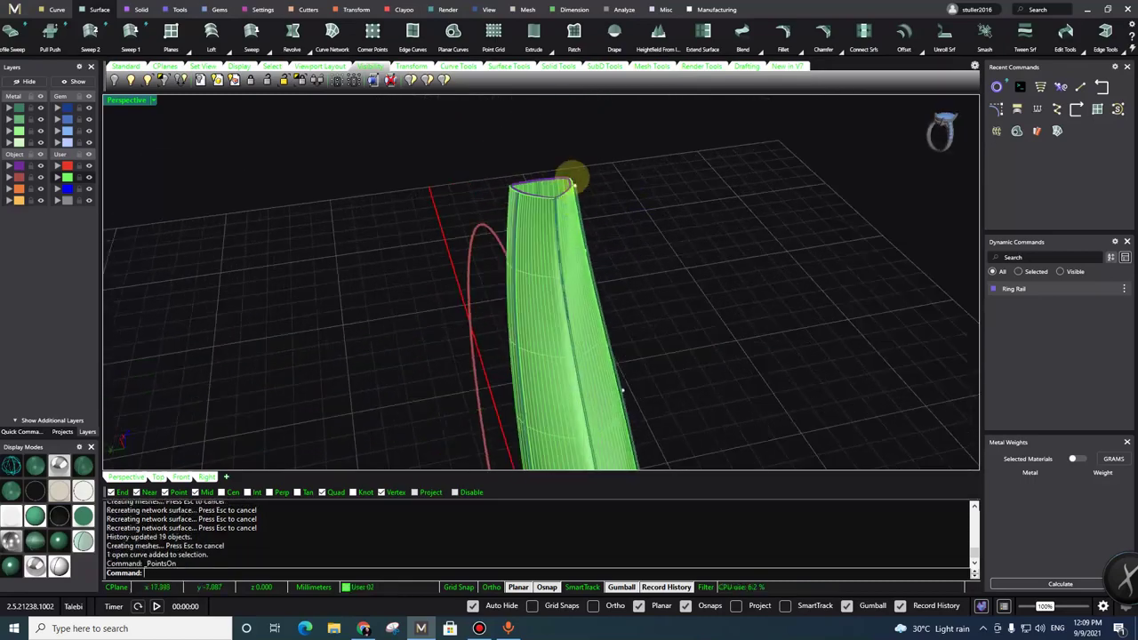
pyautogui.moveTo(622, 389); pyautogui.dragTo(588, 307, button='right')
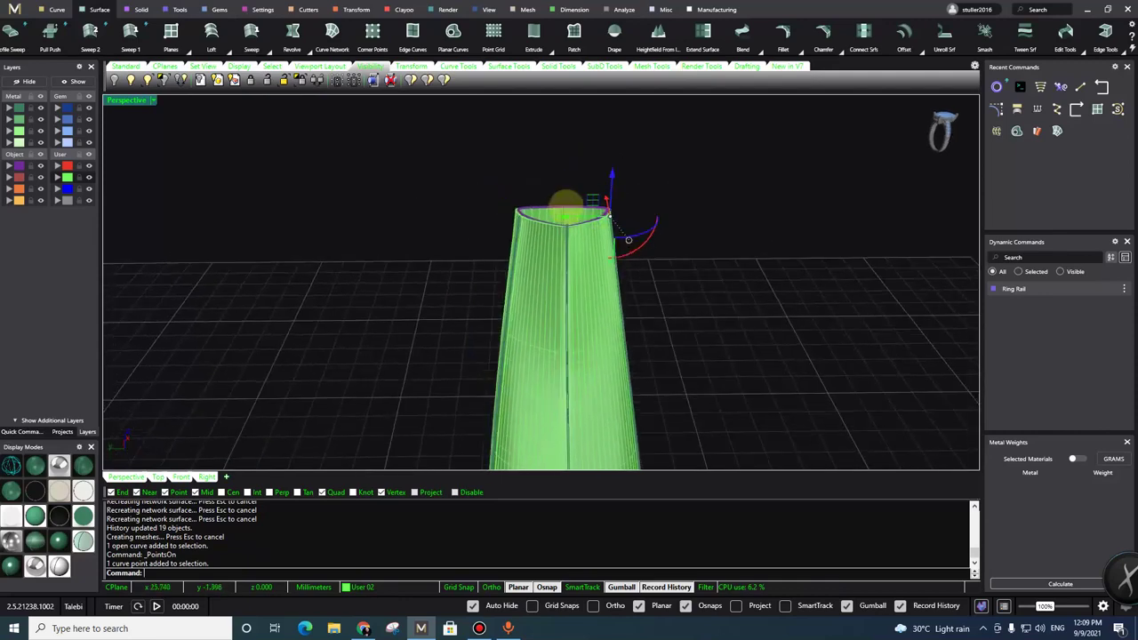
pyautogui.moveTo(565, 220)
pyautogui.mouseDown(button='right')
pyautogui.moveTo(622, 287)
pyautogui.moveTo(635, 277)
pyautogui.moveTo(576, 209)
pyautogui.mouseUp(button='right')
pyautogui.hotkey('ctrl', 'z')
pyautogui.moveTo(576, 209); pyautogui.dragTo(489, 204)
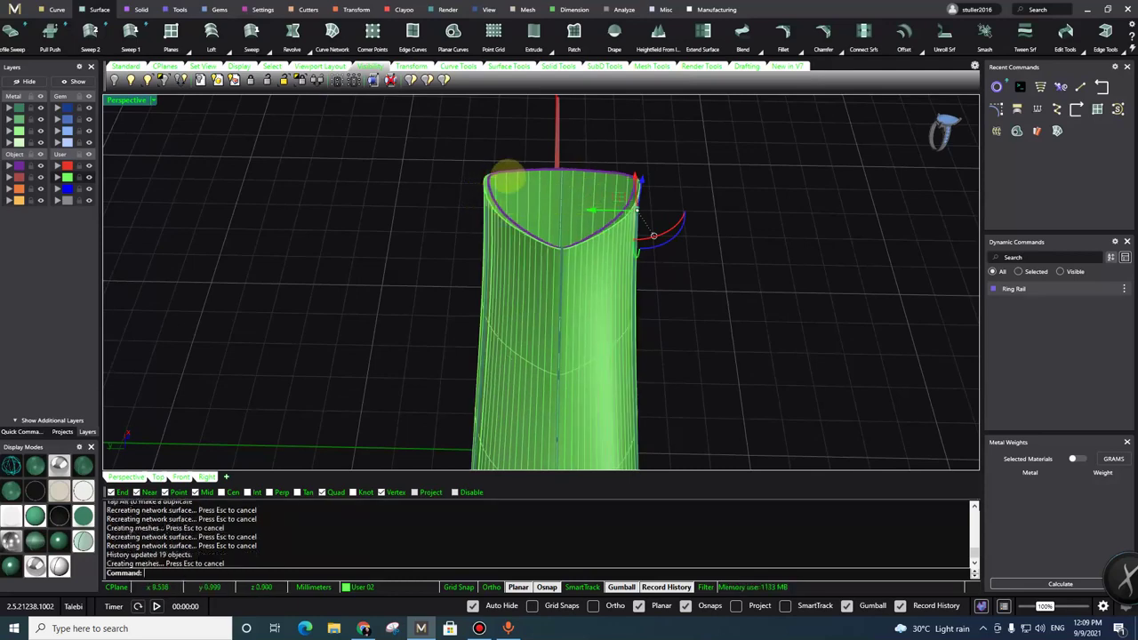
pyautogui.moveTo(487, 206); pyautogui.dragTo(503, 229, button='right')
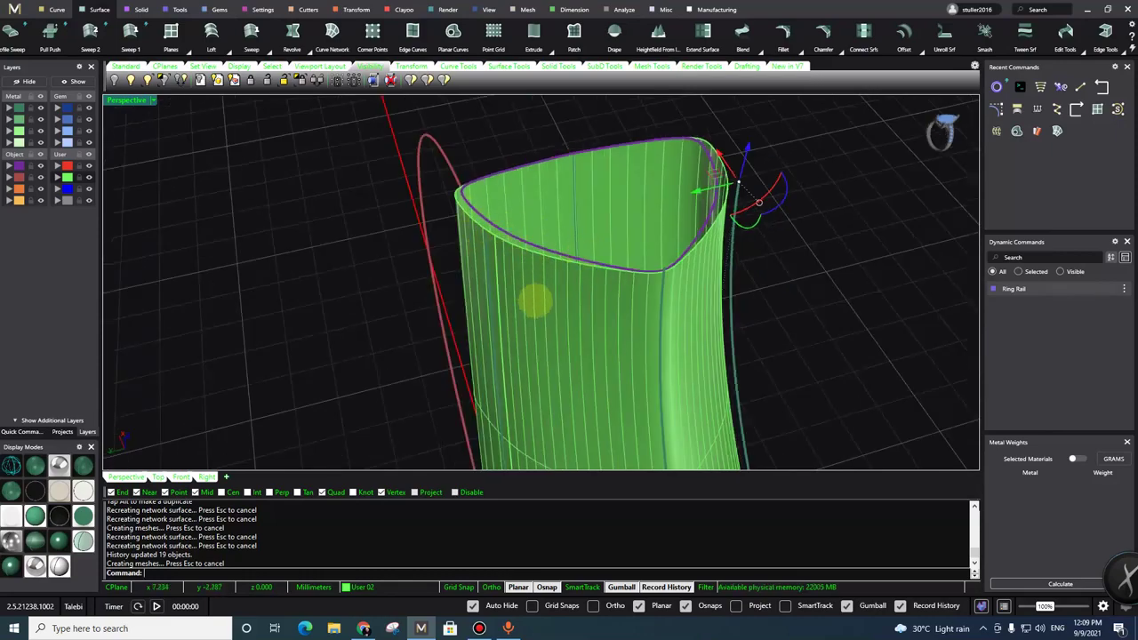
# Step: Show all hidden objects to inspect the flat rectangles and their profiles, and undo the show
pyautogui.moveTo(536, 299); pyautogui.dragTo(377, 360, button='right')
pyautogui.moveTo(58, 464)
pyautogui.moveTo(208, 347); pyautogui.dragTo(270, 330, button='right')
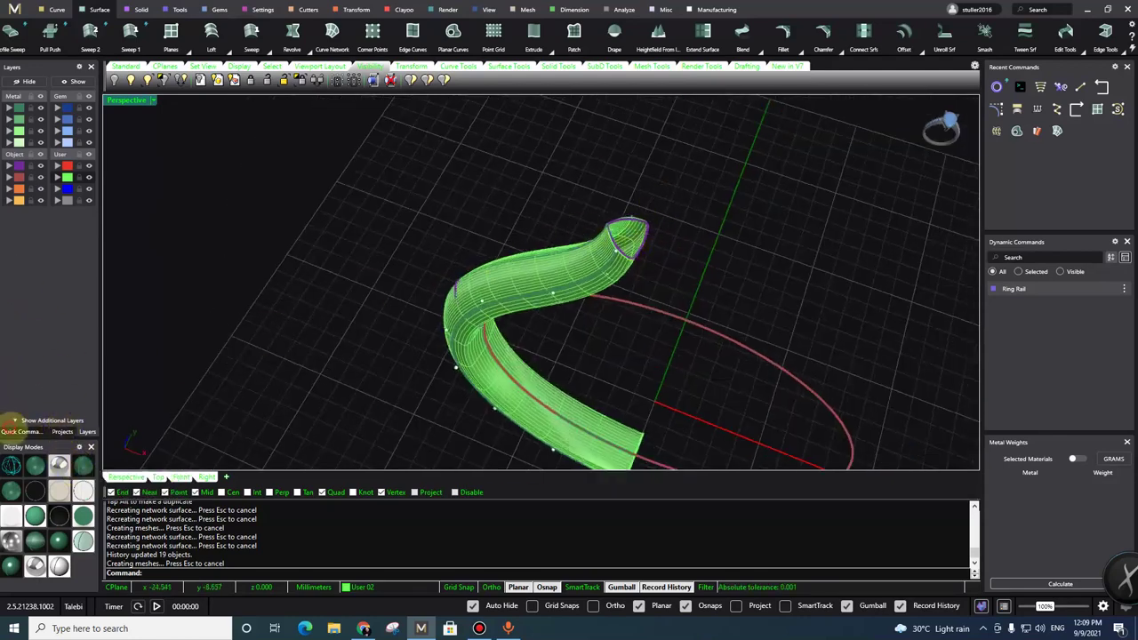
pyautogui.click(13, 428)
pyautogui.click(86, 432)
pyautogui.click(71, 79)
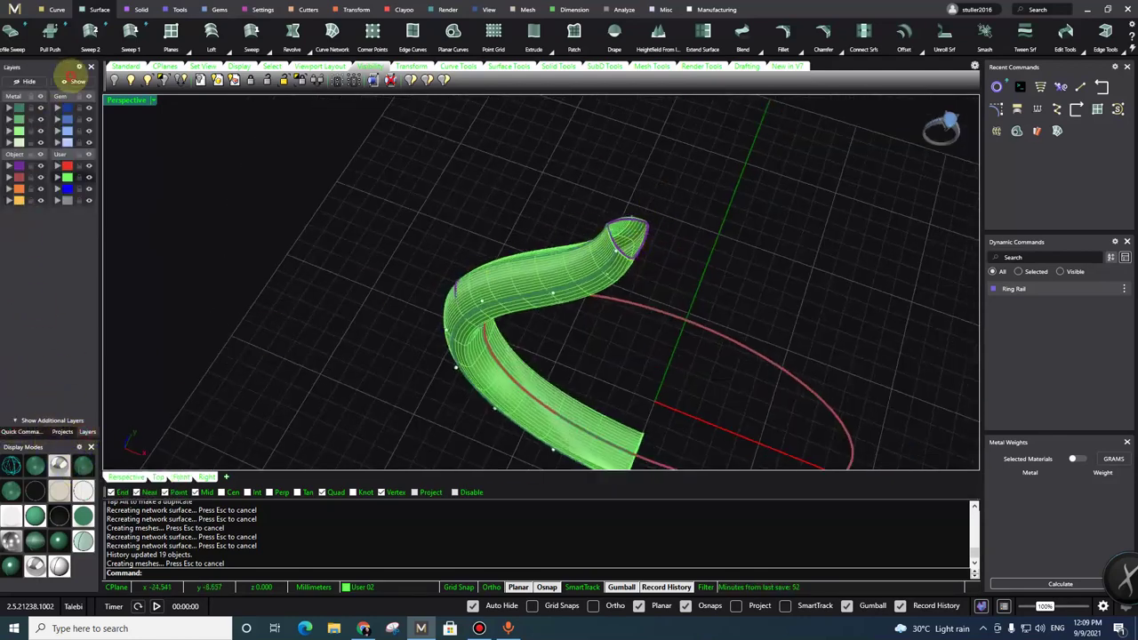
pyautogui.moveTo(734, 253); pyautogui.dragTo(835, 235, button='right')
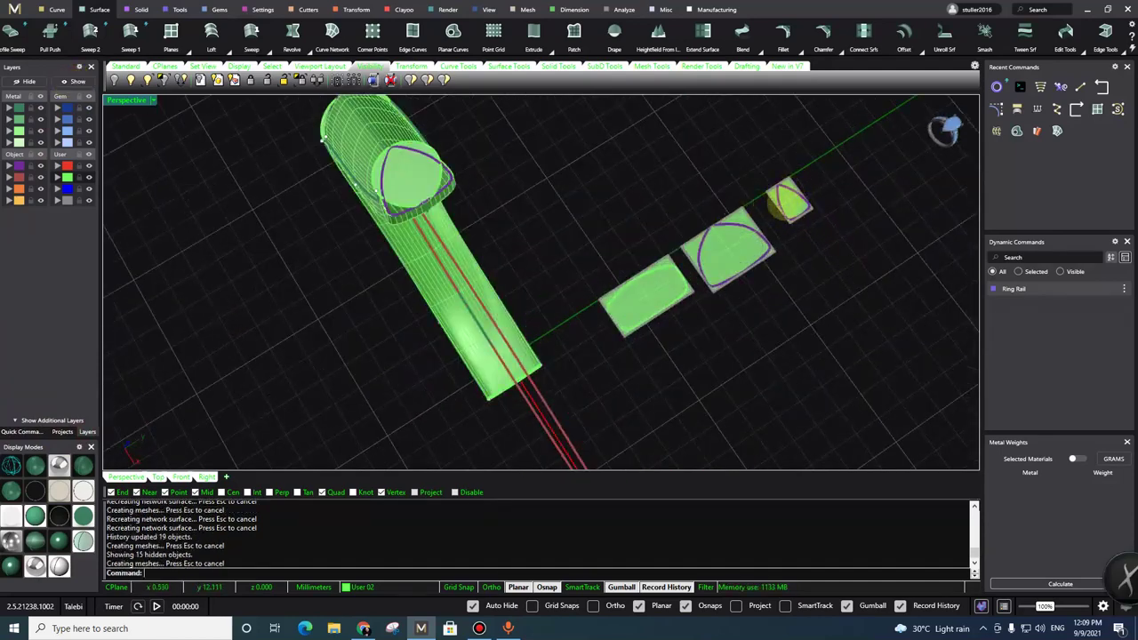
pyautogui.moveTo(794, 194); pyautogui.dragTo(574, 293, button='right')
pyautogui.scroll(4, 455, 291)
pyautogui.moveTo(457, 294); pyautogui.dragTo(605, 294, button='right')
pyautogui.scroll(5, 442, 261)
pyautogui.hotkey('ctrl', 'z')
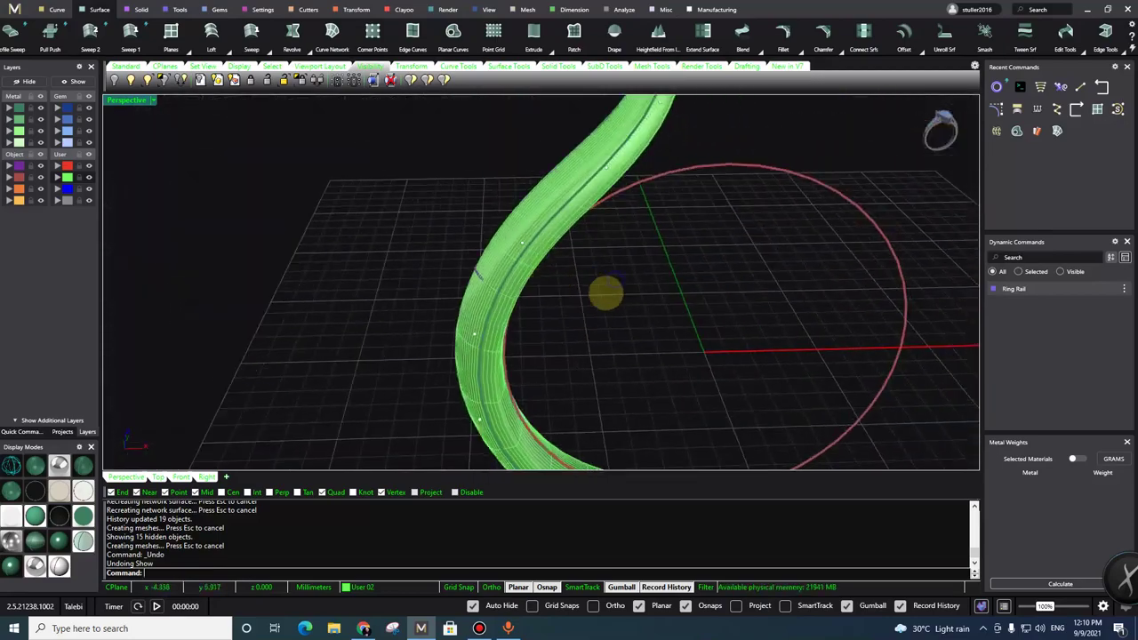